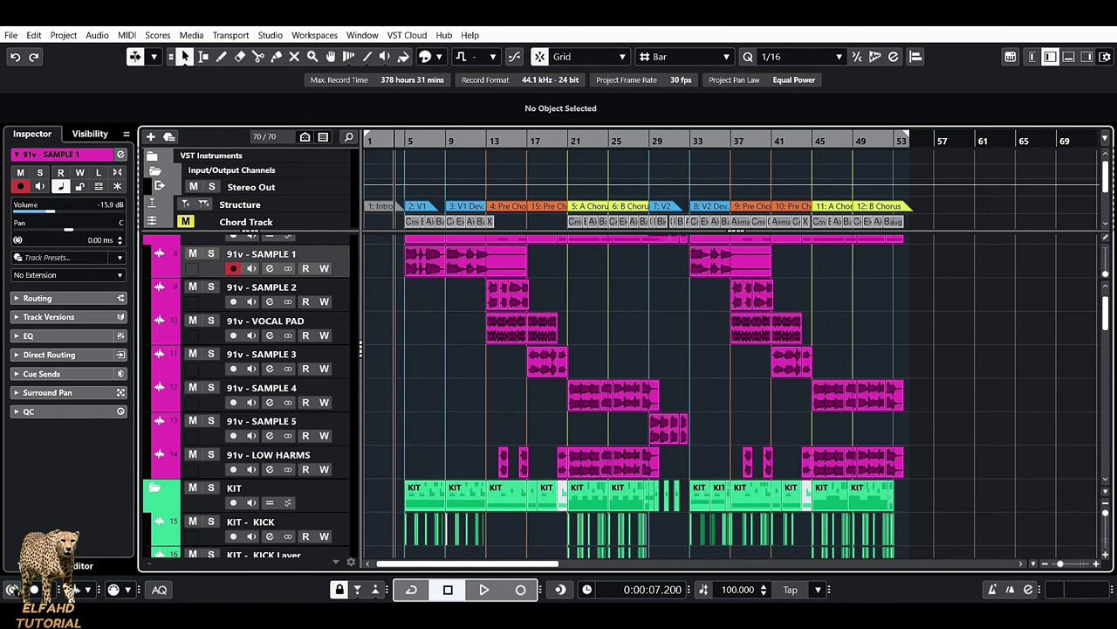
Show and hide the right, lower and left zones of the project window to preview each one
{"action": "left_click", "coordinate": [1088, 57]}
{"action": "left_click", "coordinate": [1088, 57]}
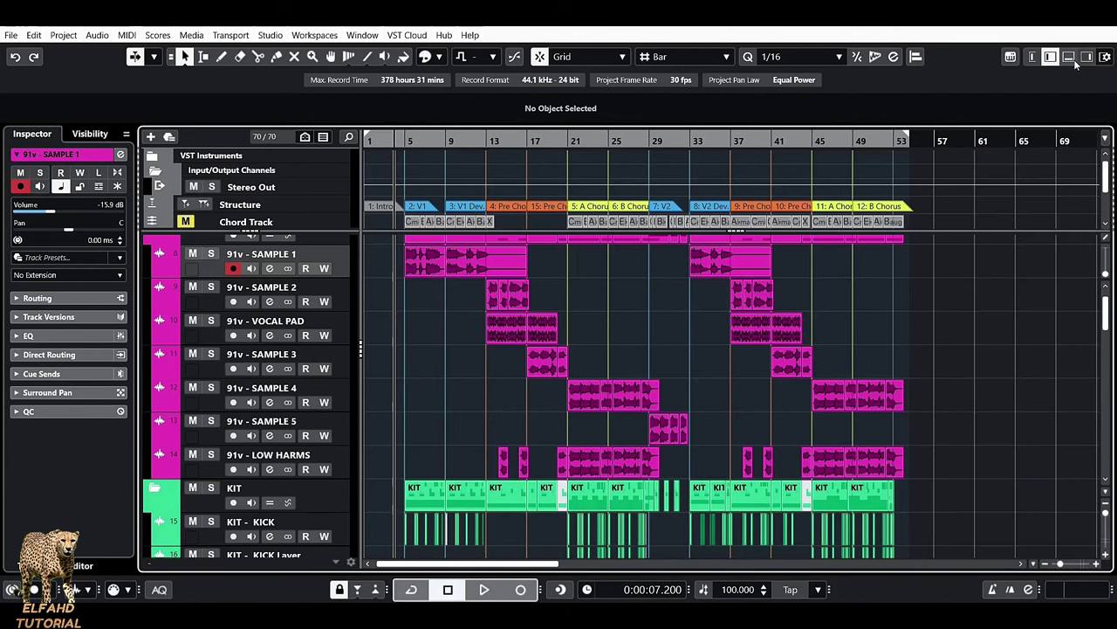
{"action": "left_click", "coordinate": [1069, 58]}
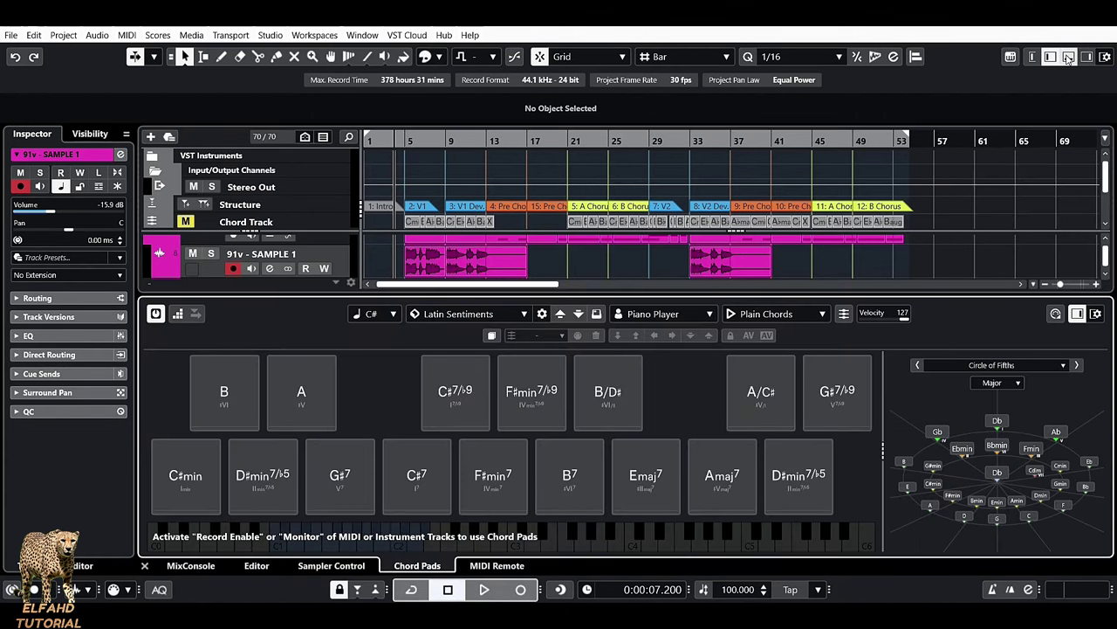
{"action": "left_click", "coordinate": [1068, 57]}
{"action": "left_click", "coordinate": [1050, 57]}
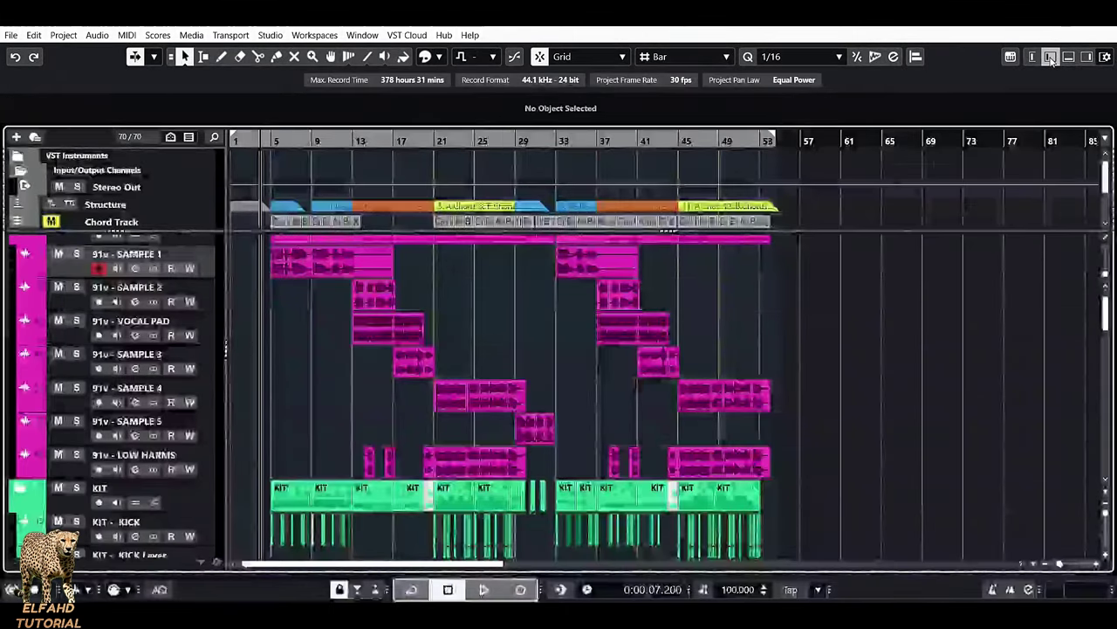
{"action": "left_click", "coordinate": [1050, 57]}
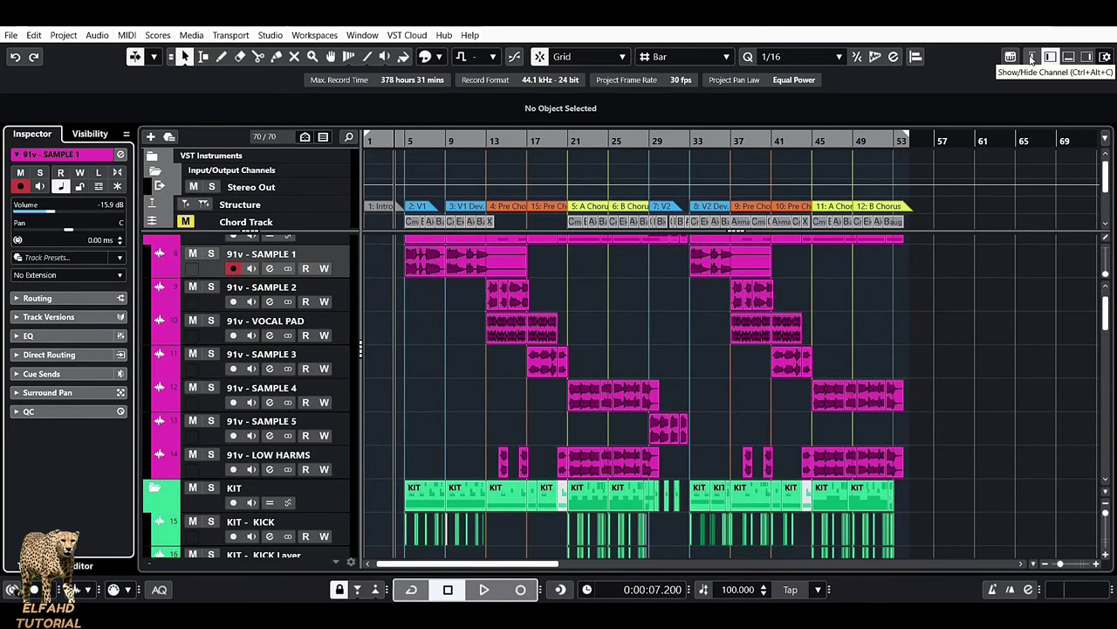
Show the channel strip of the SAMPLE 1 track and view its enlarged equalizer curve
{"action": "left_click", "coordinate": [1031, 58]}
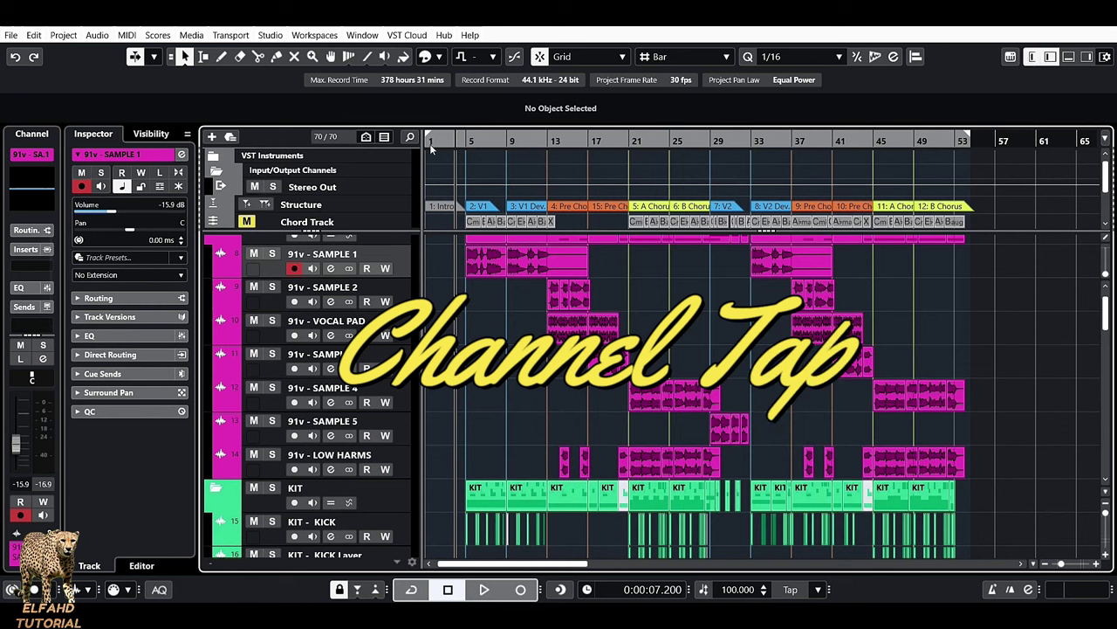
{"action": "left_click", "coordinate": [41, 197]}
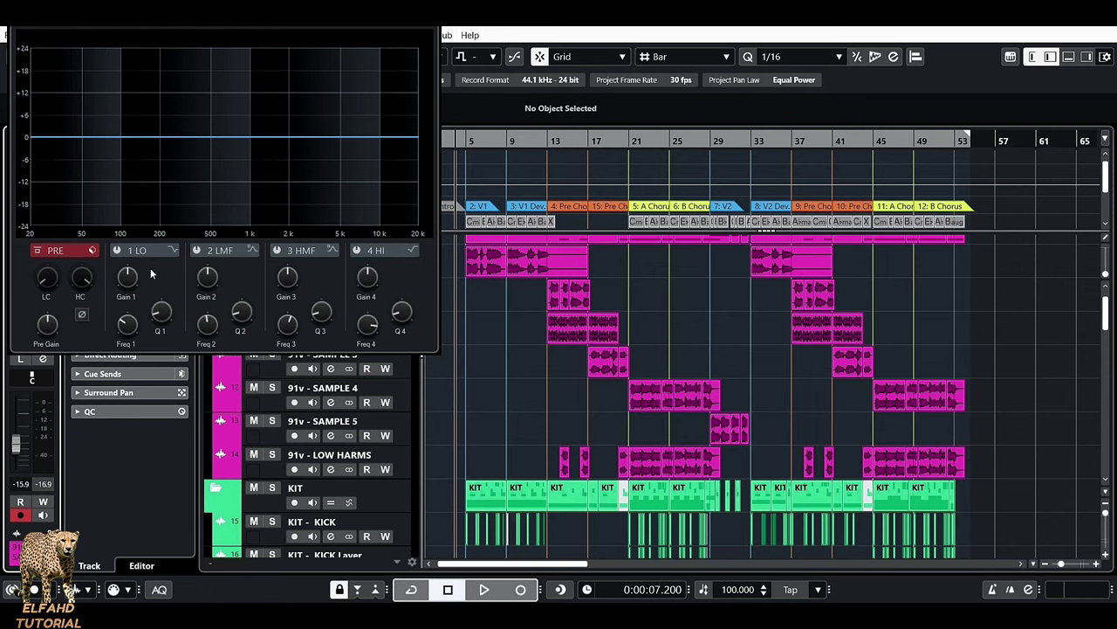
{"action": "left_click", "coordinate": [35, 265]}
{"action": "mouse_move", "coordinate": [47, 284]}
{"action": "left_mouse_down"}
{"action": "mouse_move", "coordinate": [49, 233]}
{"action": "mouse_move", "coordinate": [45, 298]}
{"action": "mouse_move", "coordinate": [77, 344]}
{"action": "mouse_move", "coordinate": [58, 295]}
{"action": "left_mouse_up"}
{"action": "left_click", "coordinate": [68, 265]}
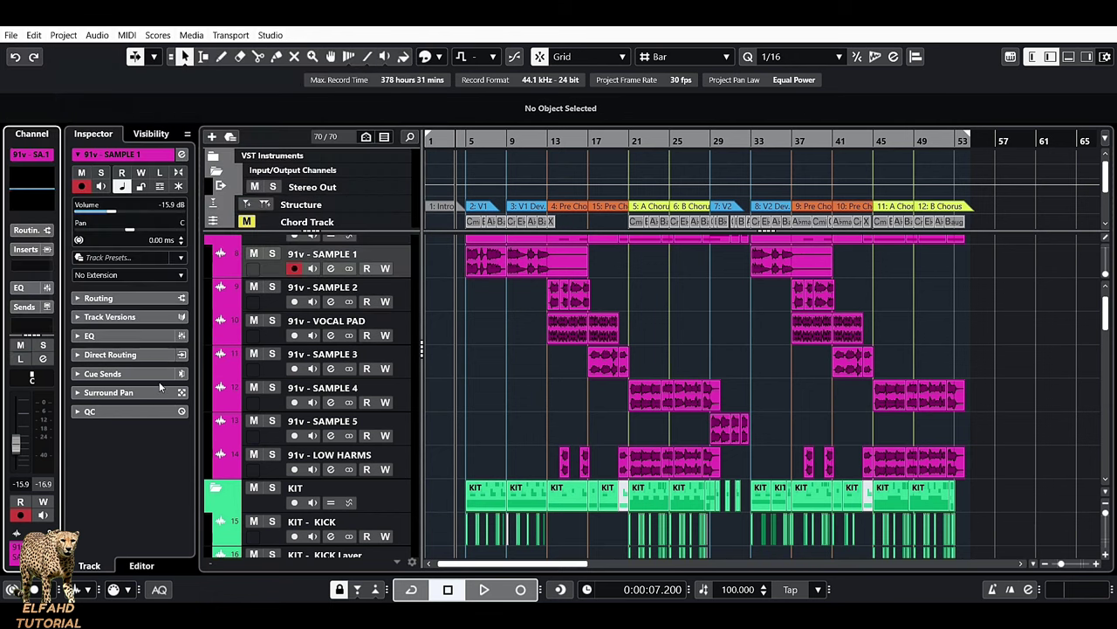
{"action": "left_click", "coordinate": [143, 458]}
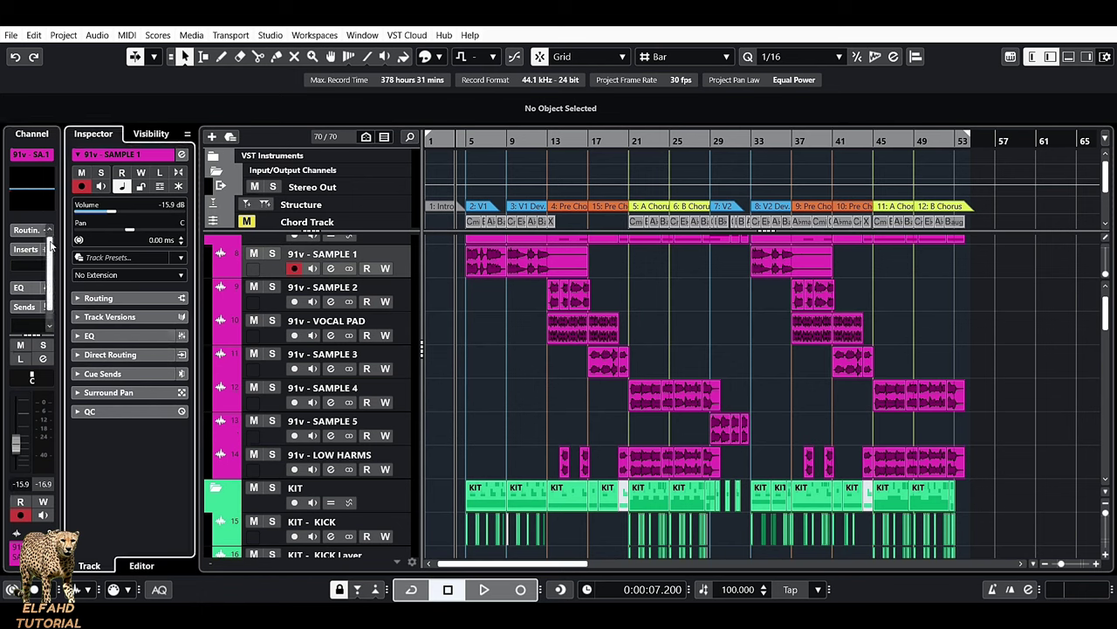
Look over the channel strip's racks and open the section setup for the channel strip
{"action": "left_click", "coordinate": [21, 232]}
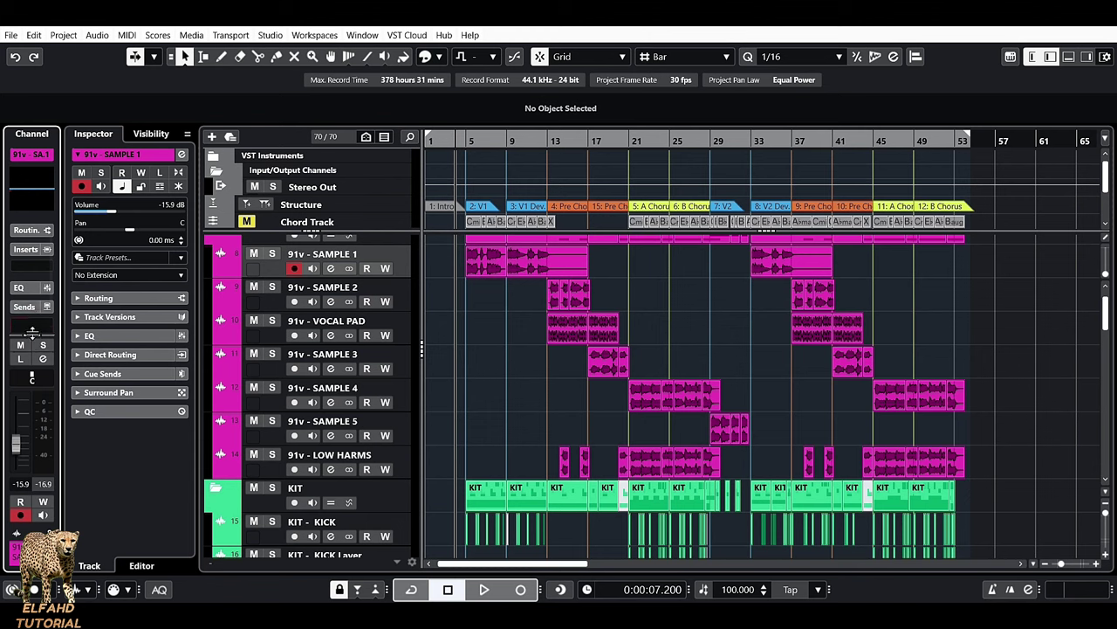
{"action": "scroll", "coordinate": [26, 342], "scroll_direction": "down", "scroll_amount": 1}
{"action": "scroll", "coordinate": [22, 339], "scroll_direction": "down", "scroll_amount": 1}
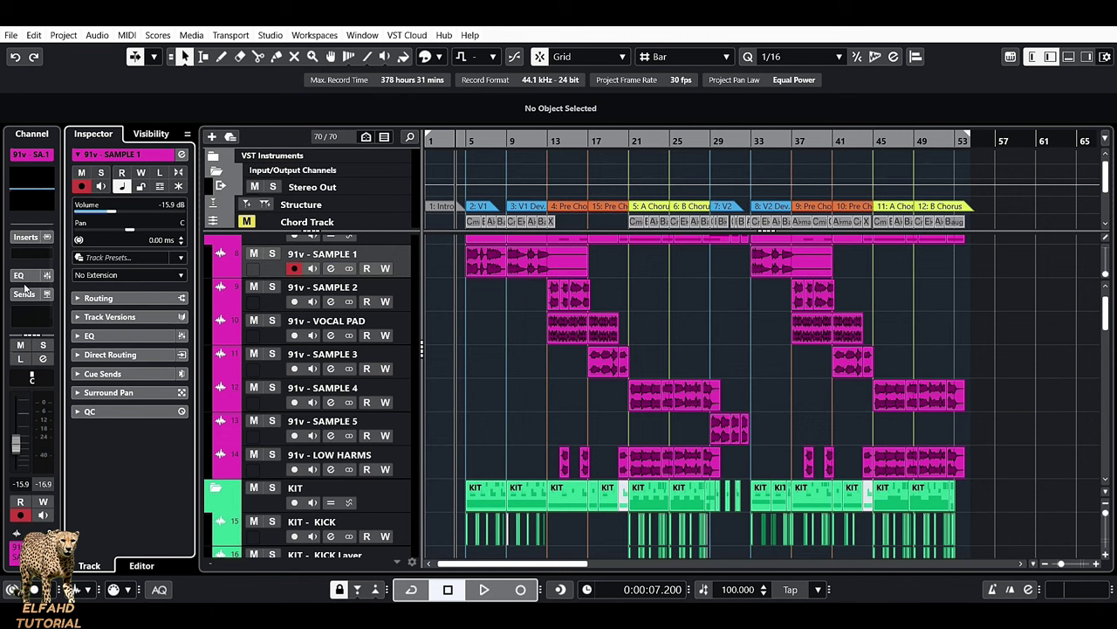
{"action": "right_click", "coordinate": [20, 275]}
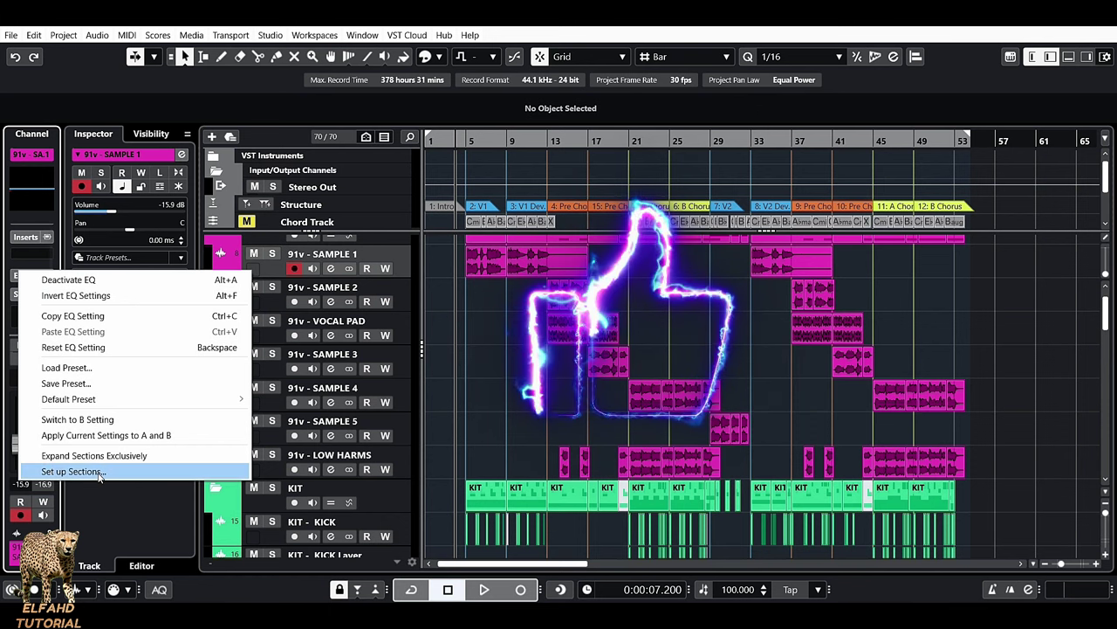
{"action": "left_click", "coordinate": [99, 472]}
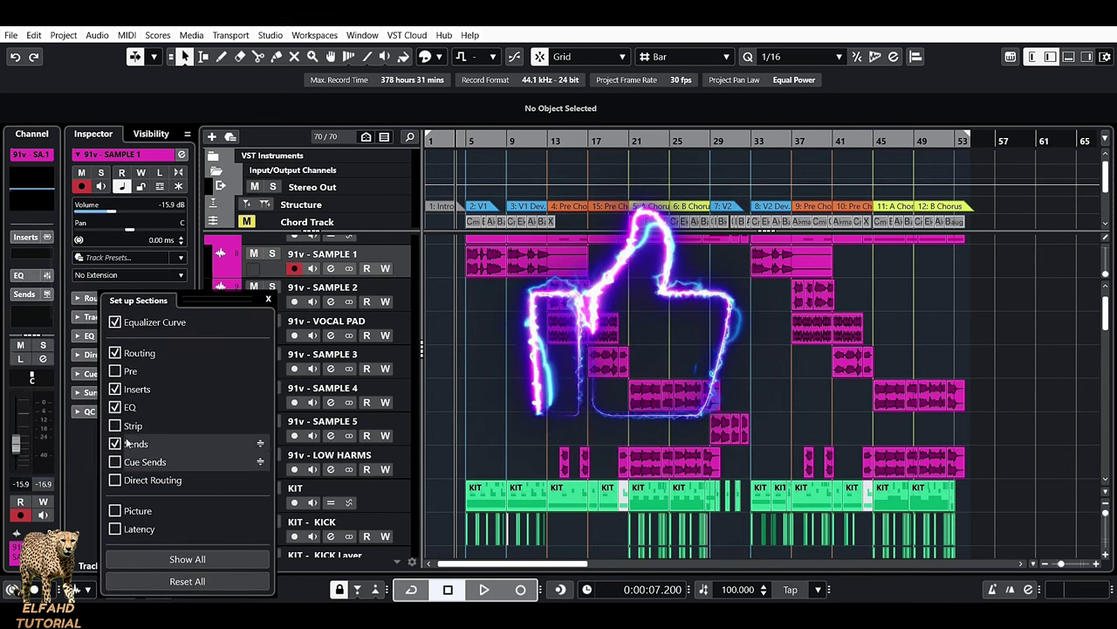
Switch the Equalizer Curve, Routing, Pre, Strip and Sends sections each to the opposite state and back to preview them
{"action": "left_click", "coordinate": [115, 322]}
{"action": "left_click", "coordinate": [115, 322]}
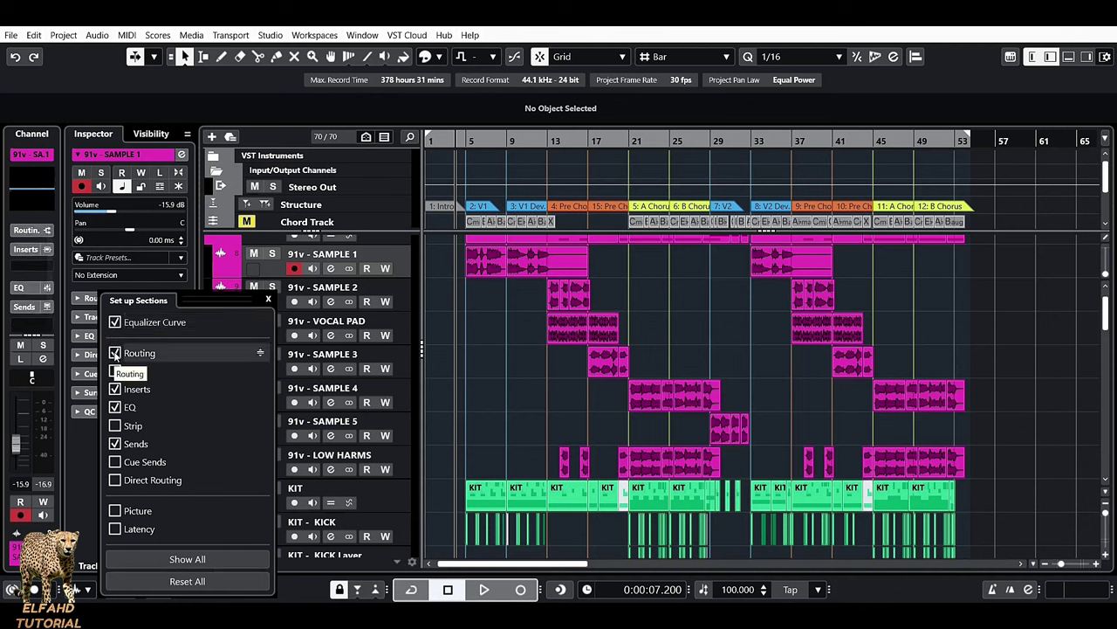
{"action": "left_click", "coordinate": [115, 353]}
{"action": "left_click", "coordinate": [115, 353]}
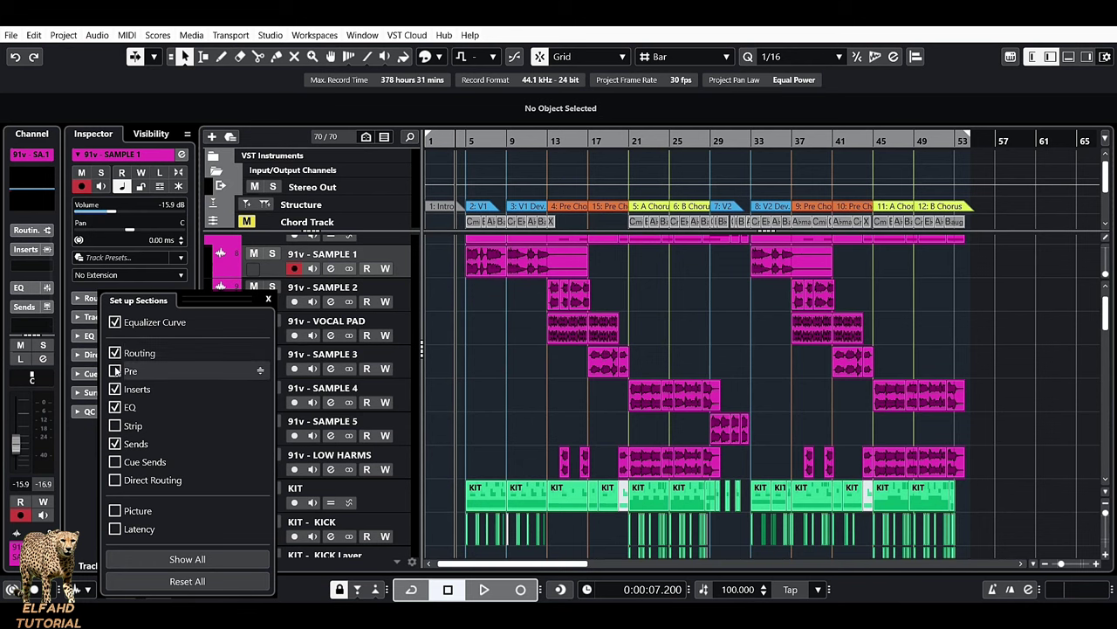
{"action": "left_click", "coordinate": [115, 371]}
{"action": "left_click", "coordinate": [115, 371]}
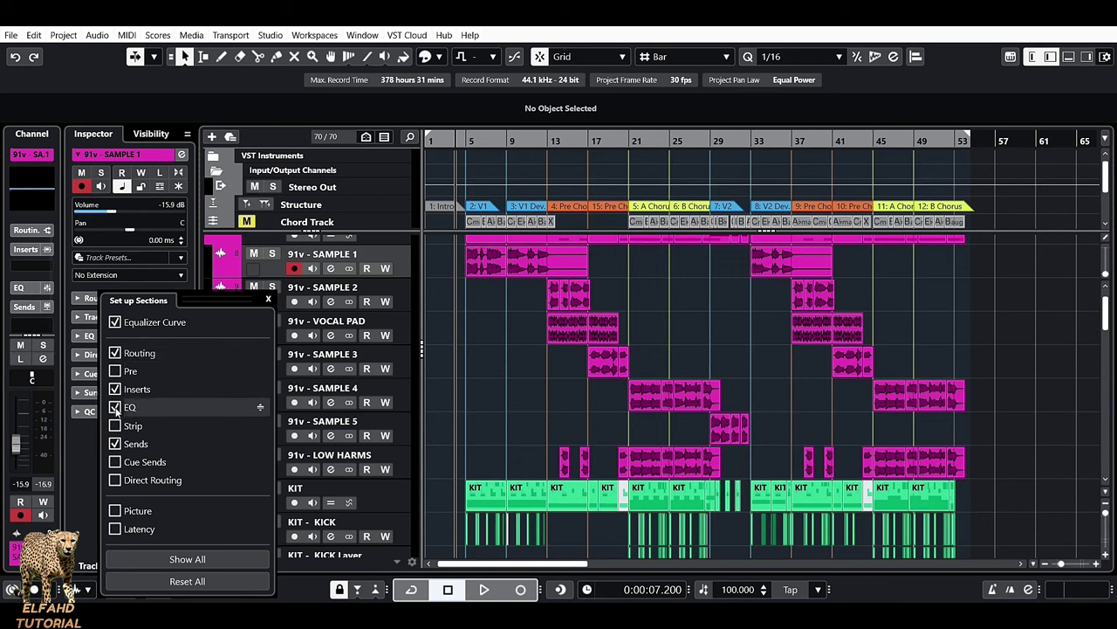
{"action": "left_click", "coordinate": [115, 425]}
{"action": "left_click", "coordinate": [115, 425]}
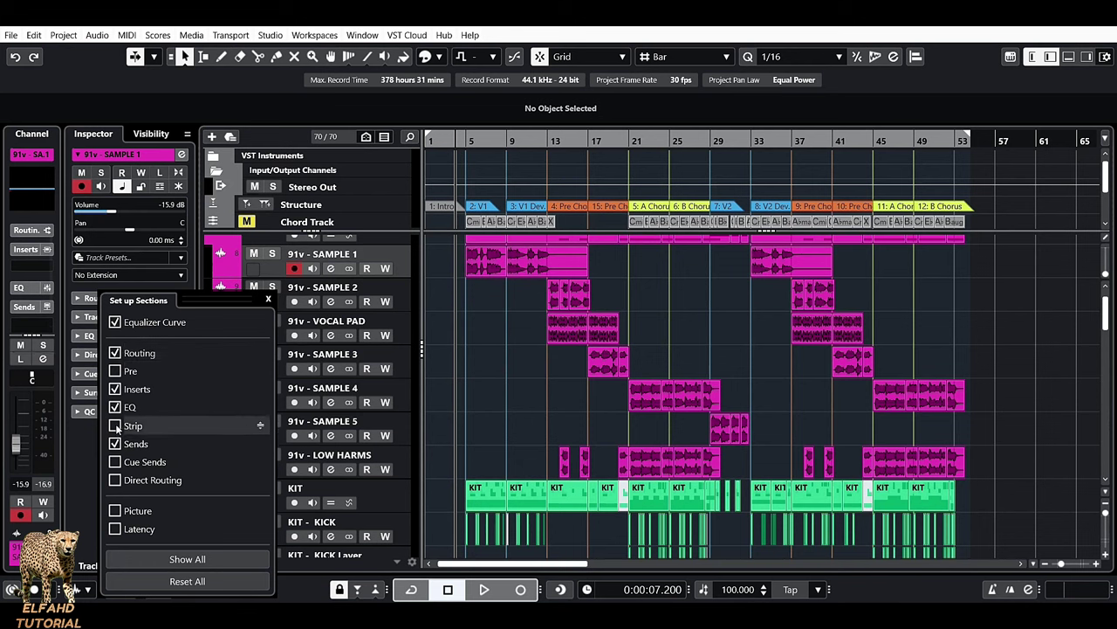
{"action": "left_click", "coordinate": [115, 447]}
{"action": "left_click", "coordinate": [115, 447]}
Enable the Cue Sends section for the channel strip
{"action": "left_click", "coordinate": [115, 463]}
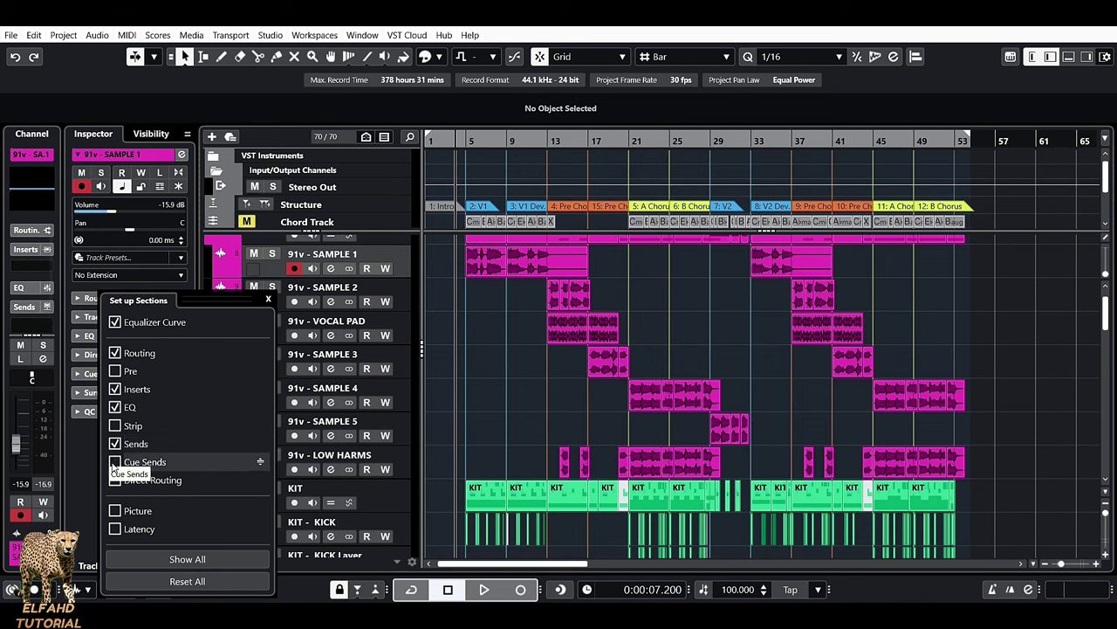
{"action": "left_click", "coordinate": [116, 463]}
{"action": "left_click", "coordinate": [115, 463]}
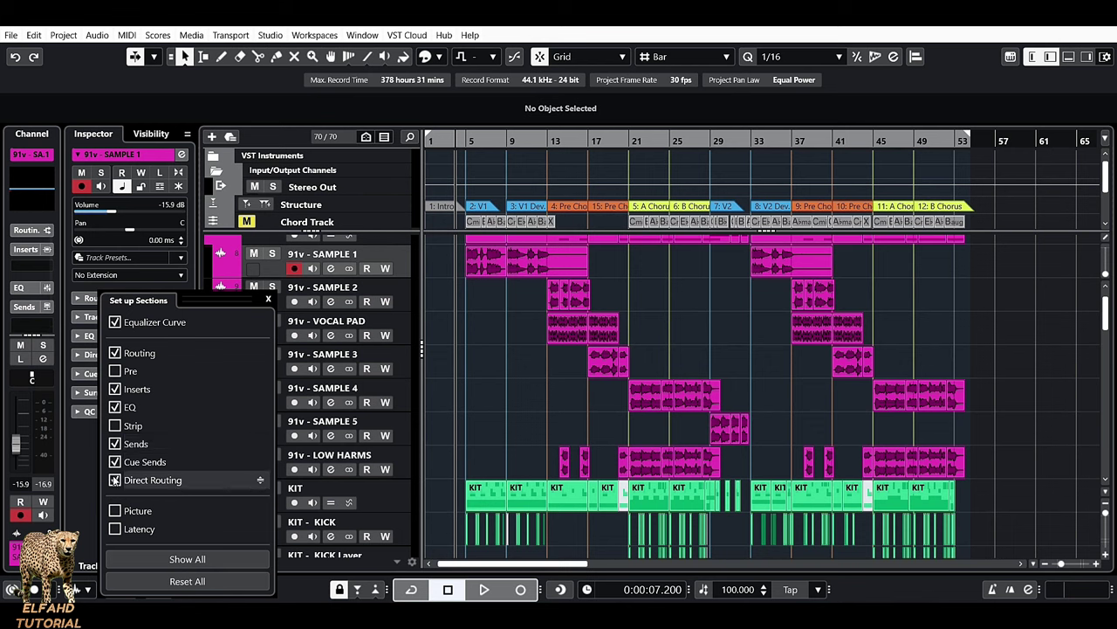
Preview the Picture and Latency sections in the channel strip, hide both again and close the section setup
{"action": "left_click", "coordinate": [115, 511]}
{"action": "left_click", "coordinate": [115, 529]}
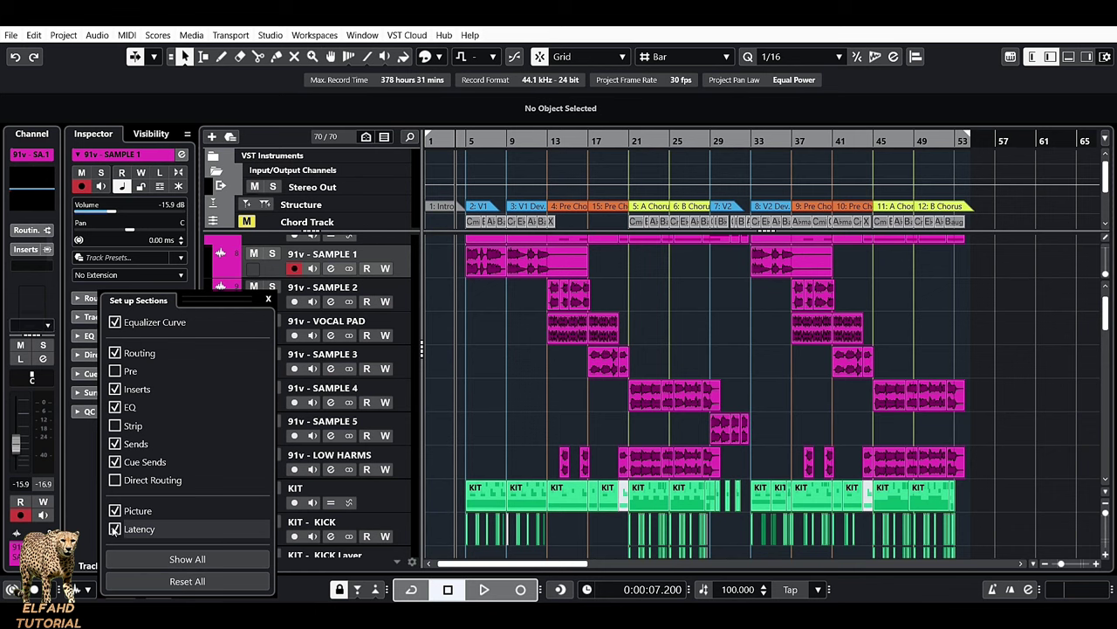
{"action": "left_click", "coordinate": [115, 511]}
{"action": "left_click", "coordinate": [115, 529]}
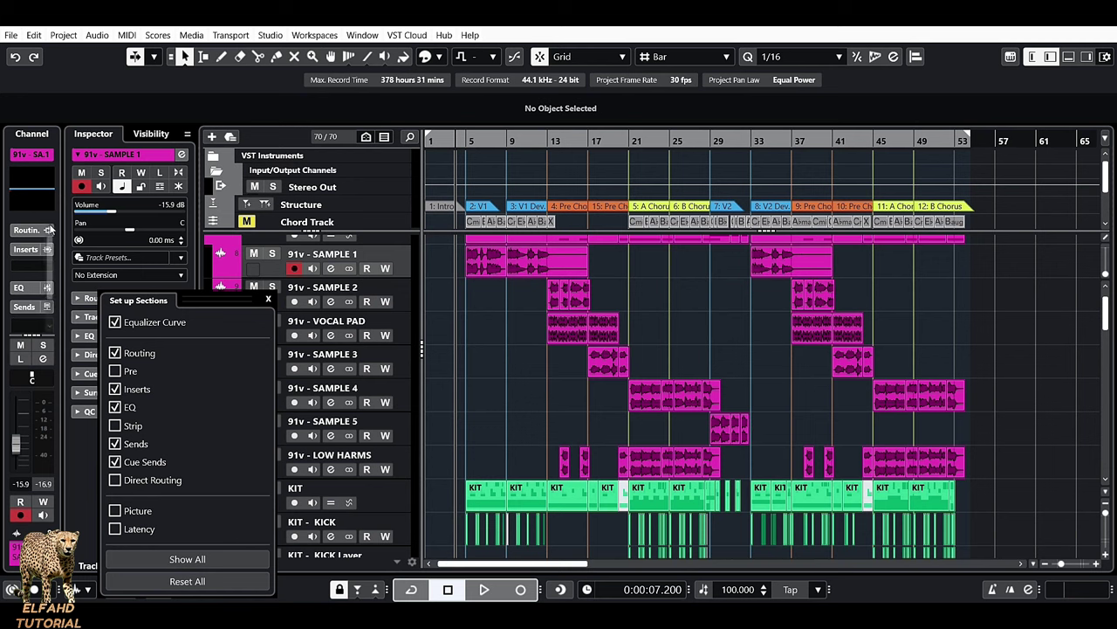
{"action": "left_click", "coordinate": [90, 441]}
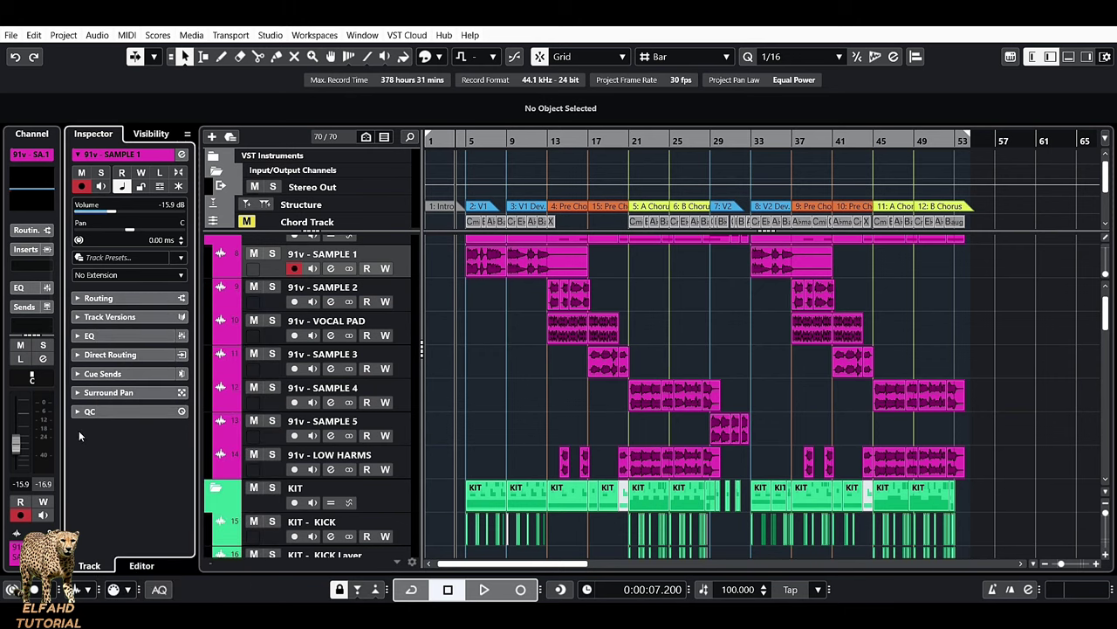
Show all available sections in the track Inspector
{"action": "left_click_drag", "start_coordinate": [61, 428], "coordinate": [26, 426]}
{"action": "right_click", "coordinate": [125, 458]}
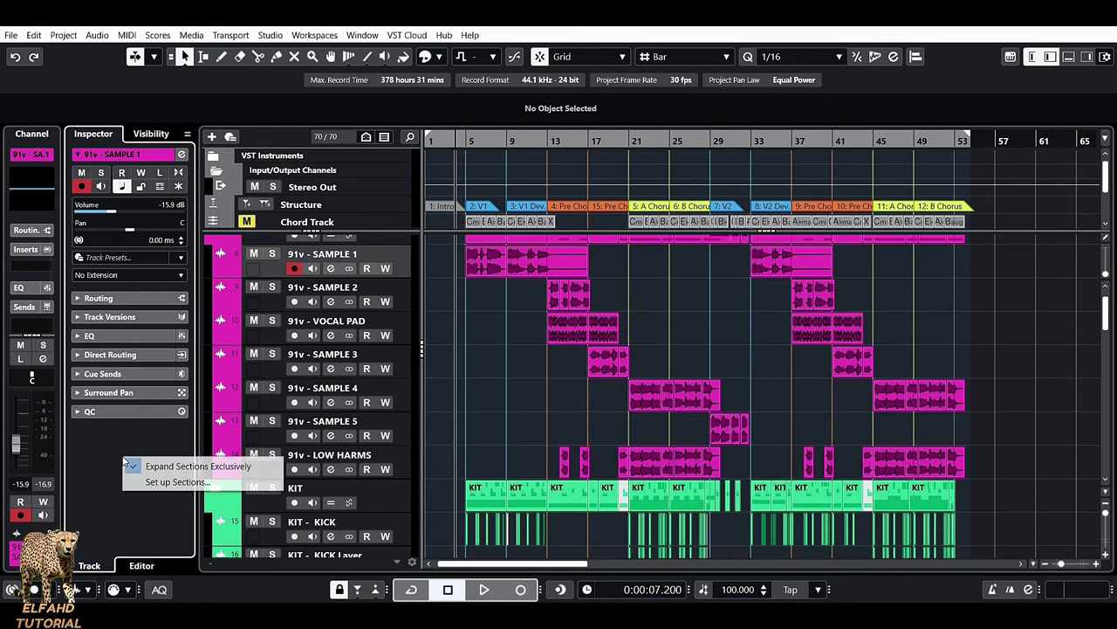
{"action": "left_click", "coordinate": [163, 483]}
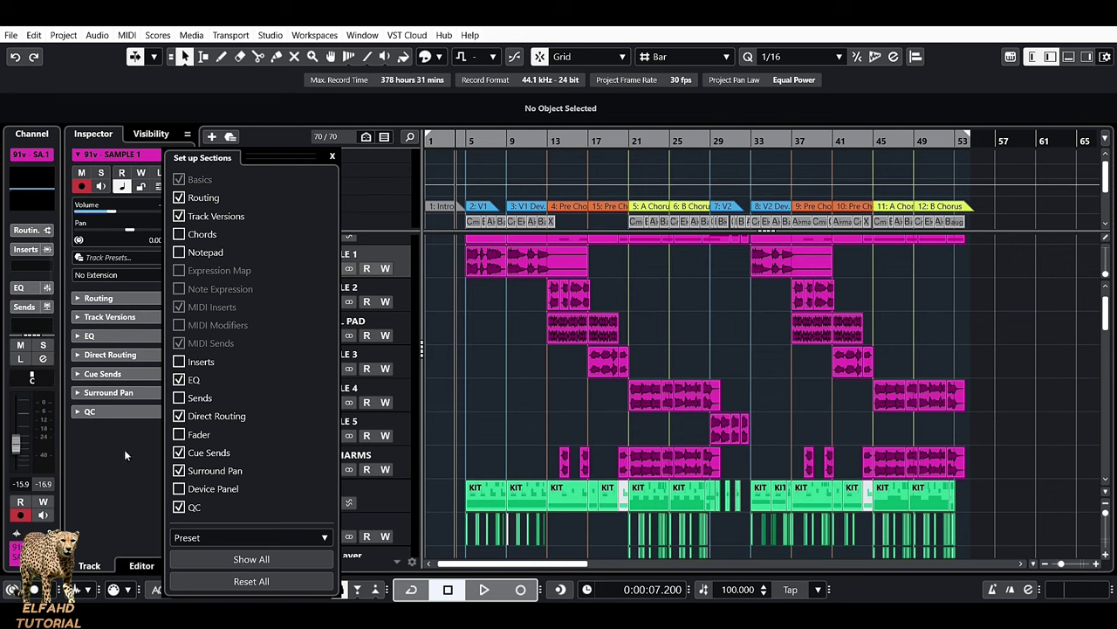
{"action": "left_click", "coordinate": [268, 559]}
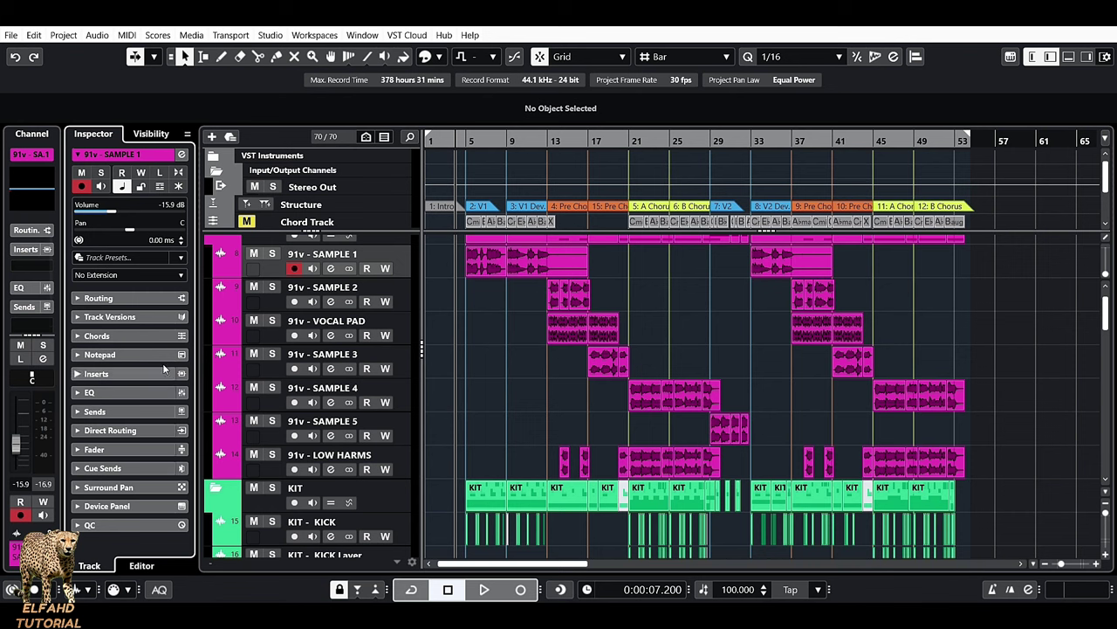
Expand the Routing section of SAMPLE 1 in the Inspector, collapse it and return to the basic track settings
{"action": "left_click", "coordinate": [143, 298]}
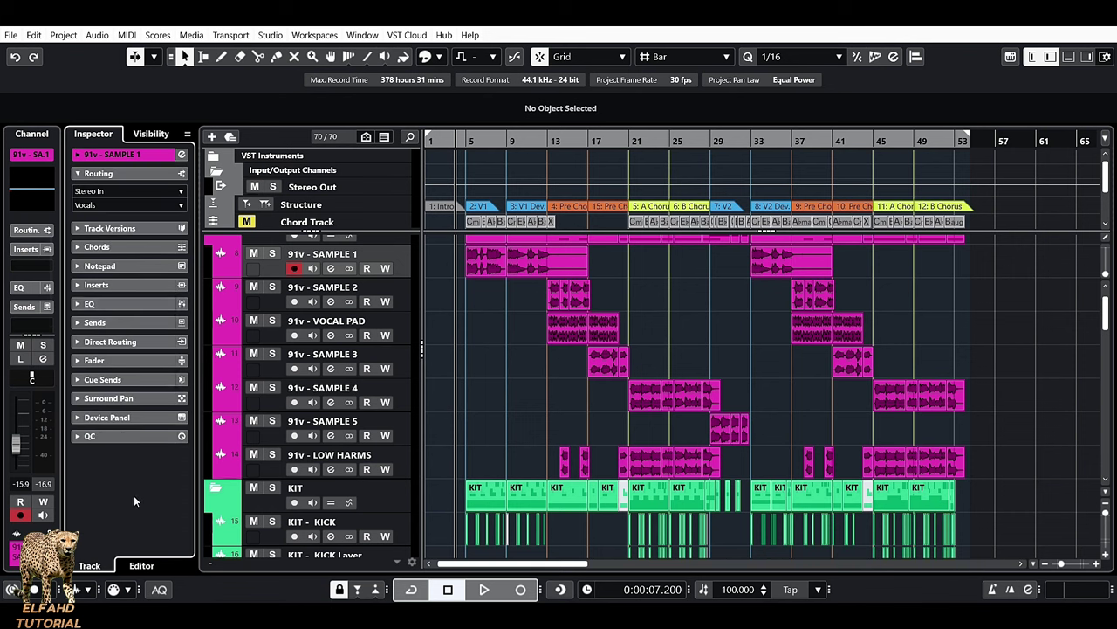
{"action": "left_click", "coordinate": [139, 174]}
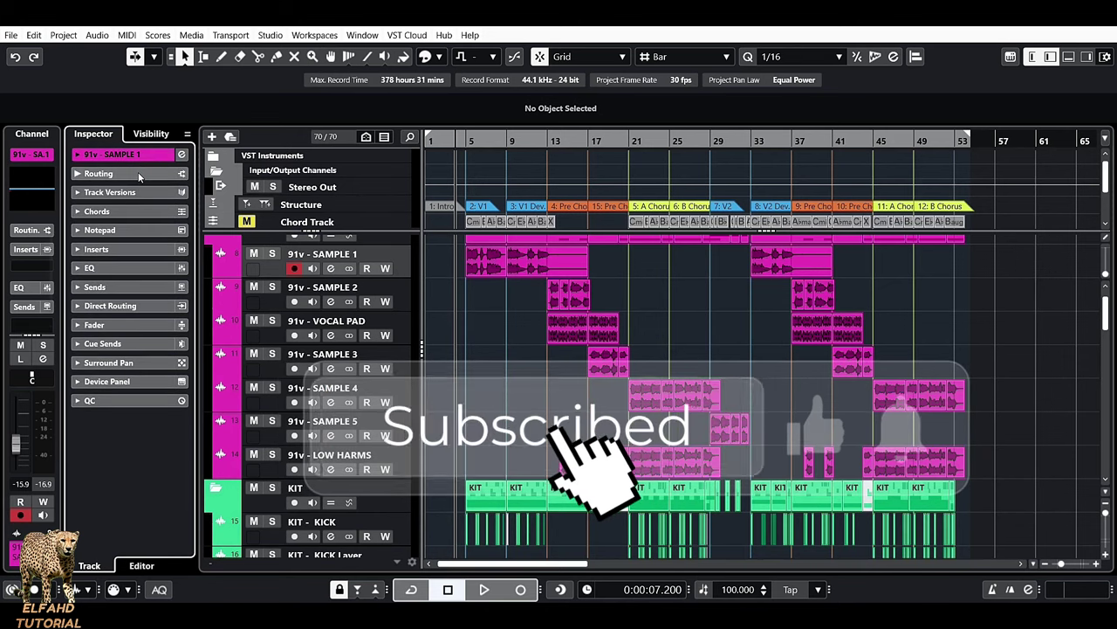
{"action": "left_click", "coordinate": [78, 155]}
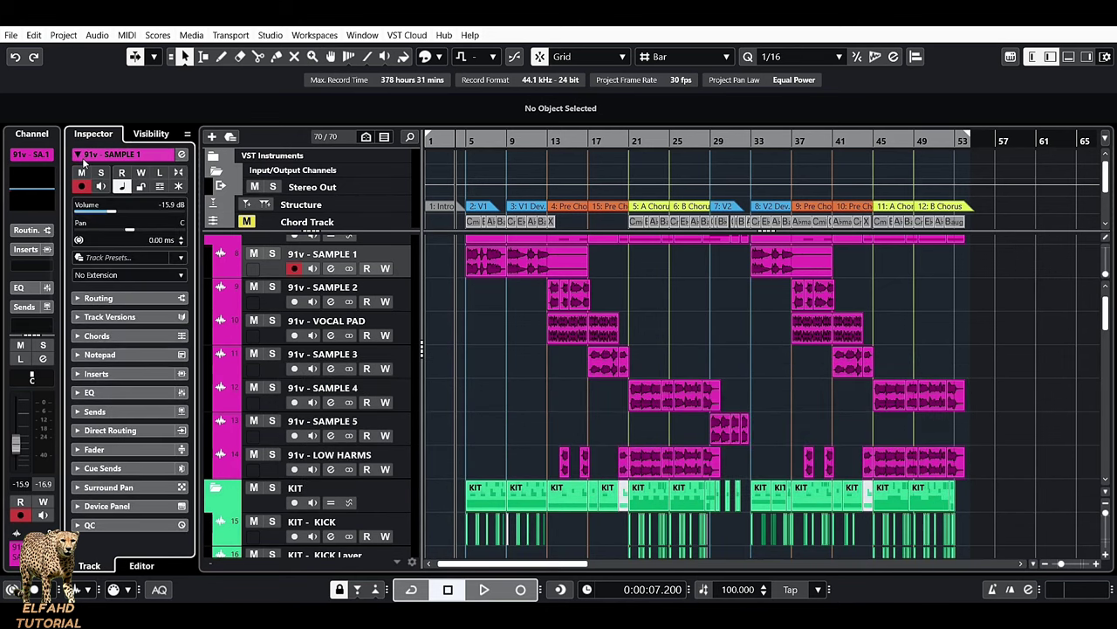
Reset all Inspector sections to their default setup and close the section setup
{"action": "right_click", "coordinate": [137, 541]}
{"action": "left_click", "coordinate": [169, 569]}
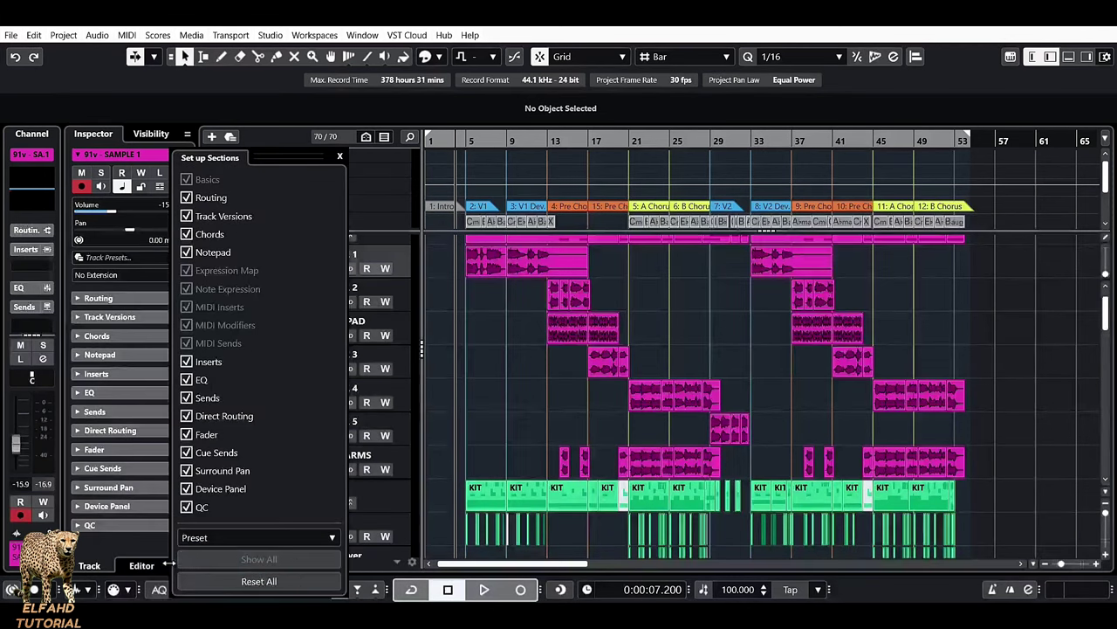
{"action": "left_click", "coordinate": [271, 590]}
{"action": "left_click", "coordinate": [124, 443]}
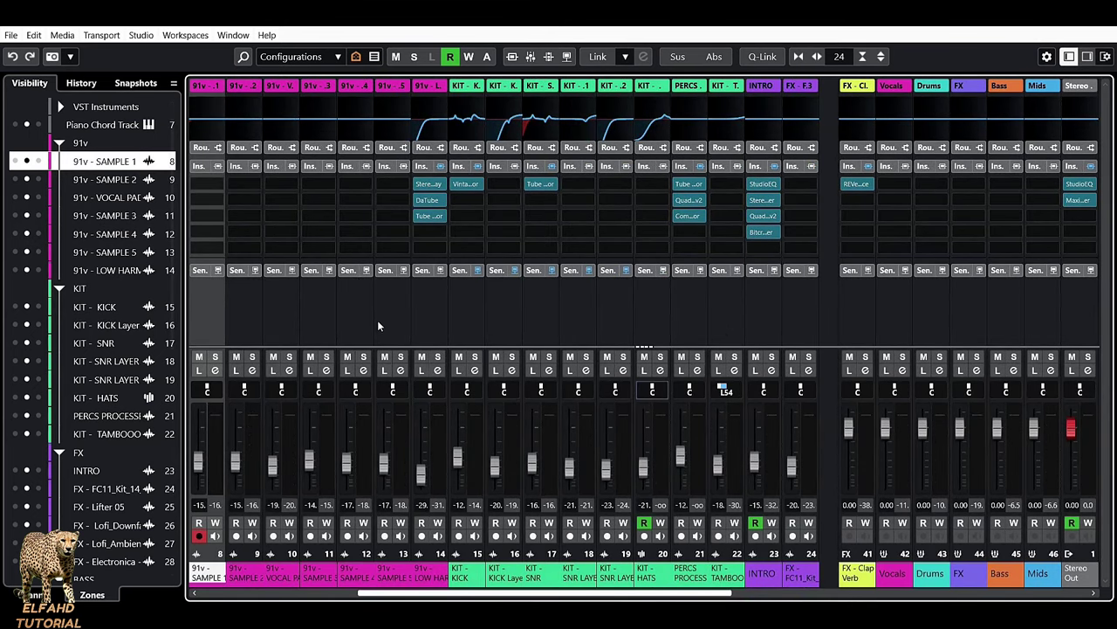
Look through all the mixer channels from the stereo input to the mids tracks and back
{"action": "left_click", "coordinate": [313, 594]}
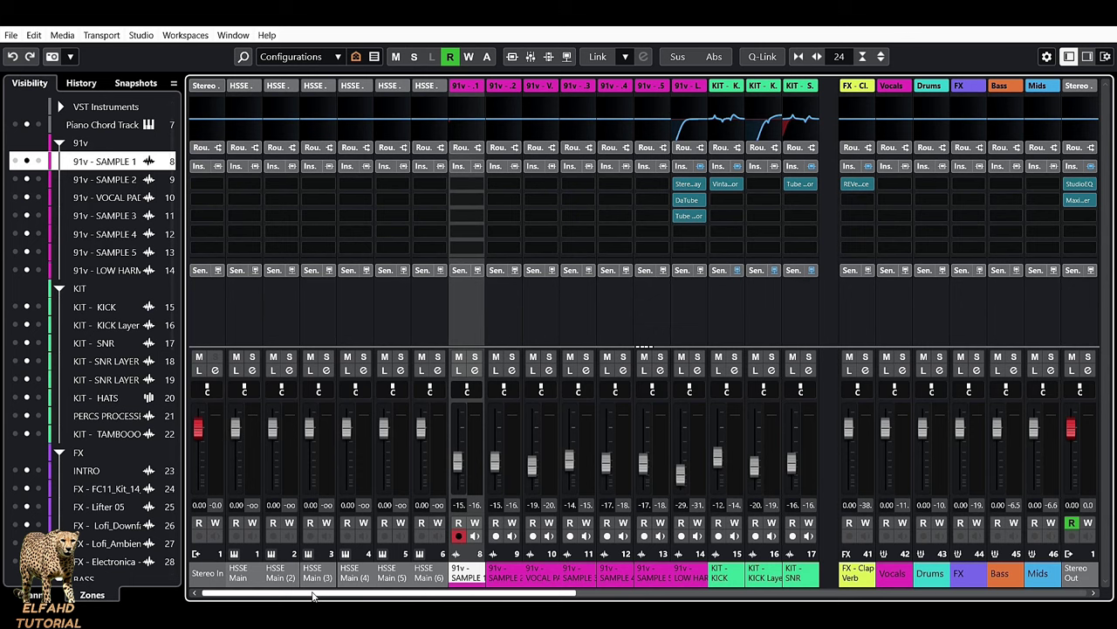
{"action": "scroll", "coordinate": [312, 594], "scroll_direction": "right", "scroll_amount": 10}
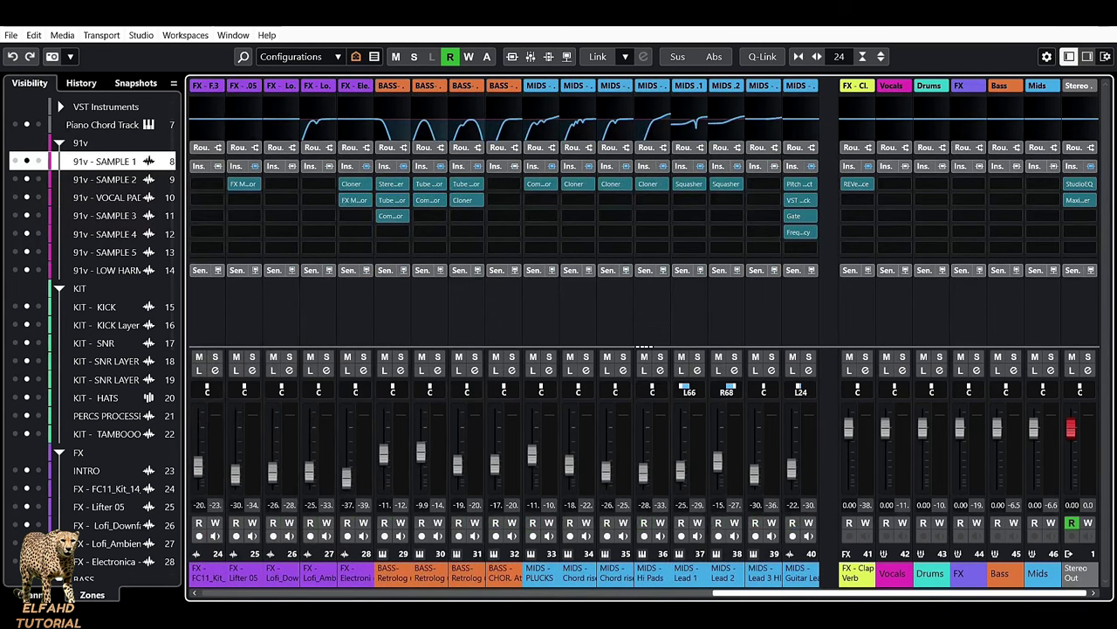
{"action": "scroll", "coordinate": [308, 589], "scroll_direction": "left", "scroll_amount": 10}
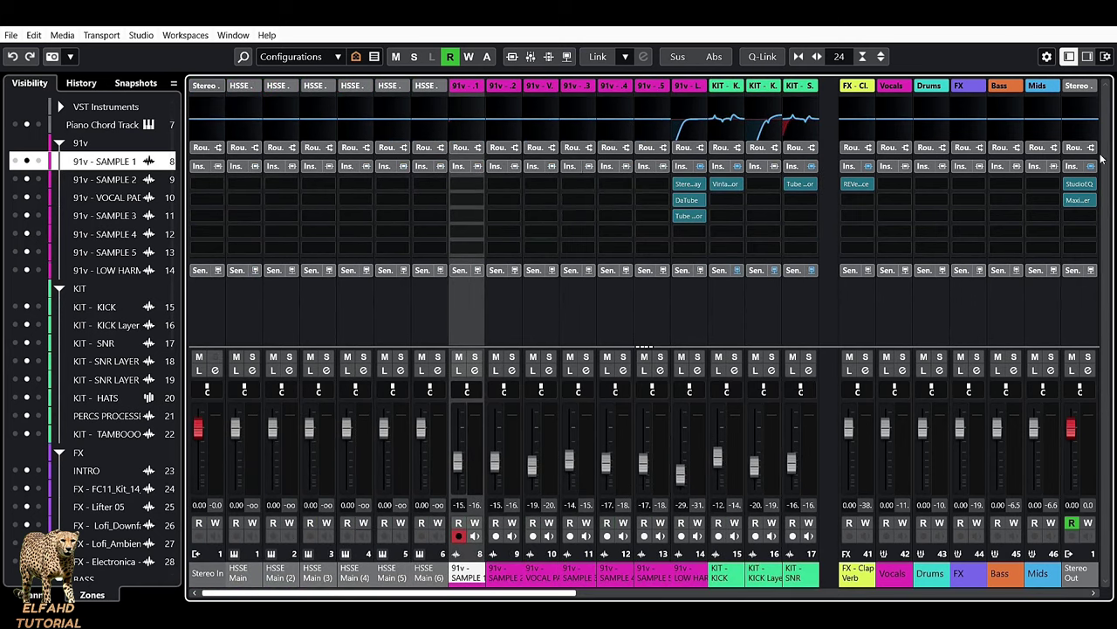
Enable the Right Zone in the mixer's window layout setup and hide it again
{"action": "left_click", "coordinate": [1107, 58]}
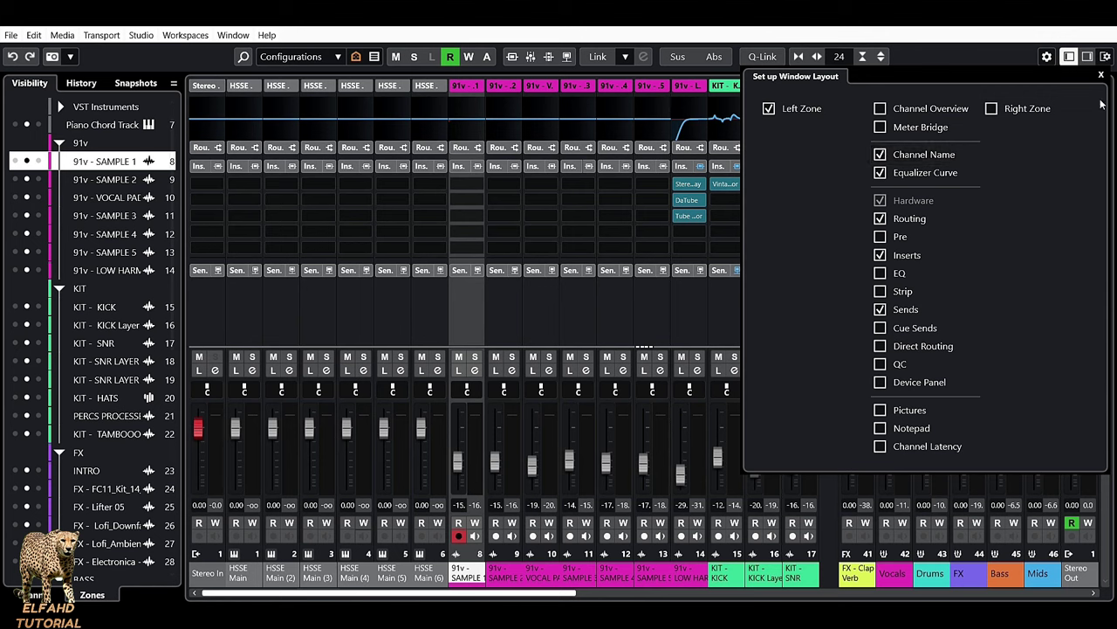
{"action": "left_click", "coordinate": [992, 108]}
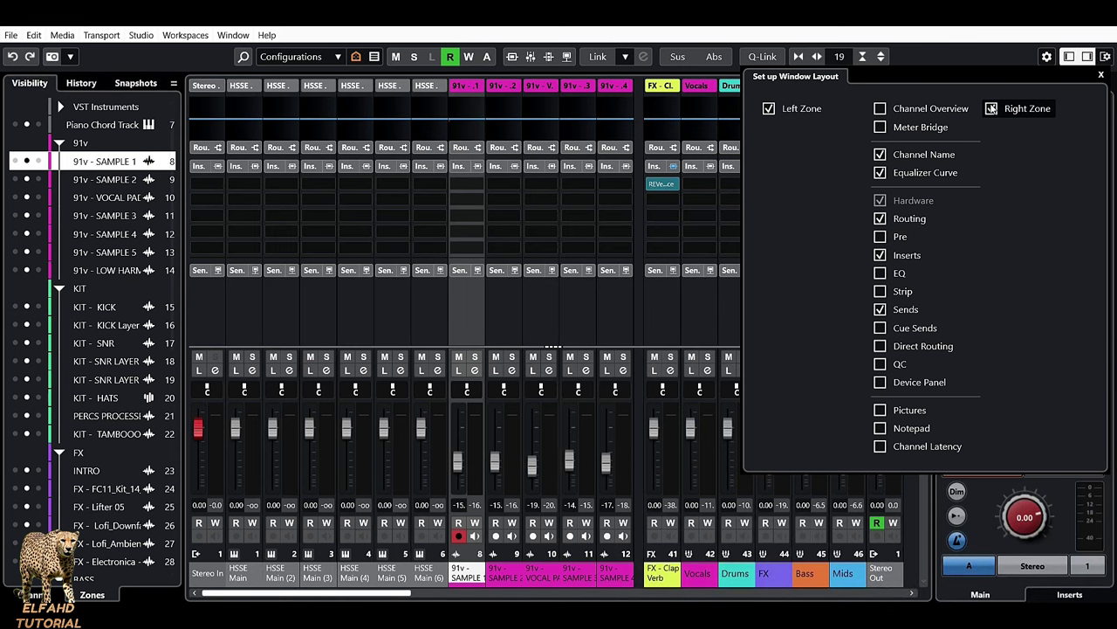
{"action": "left_click", "coordinate": [1088, 56]}
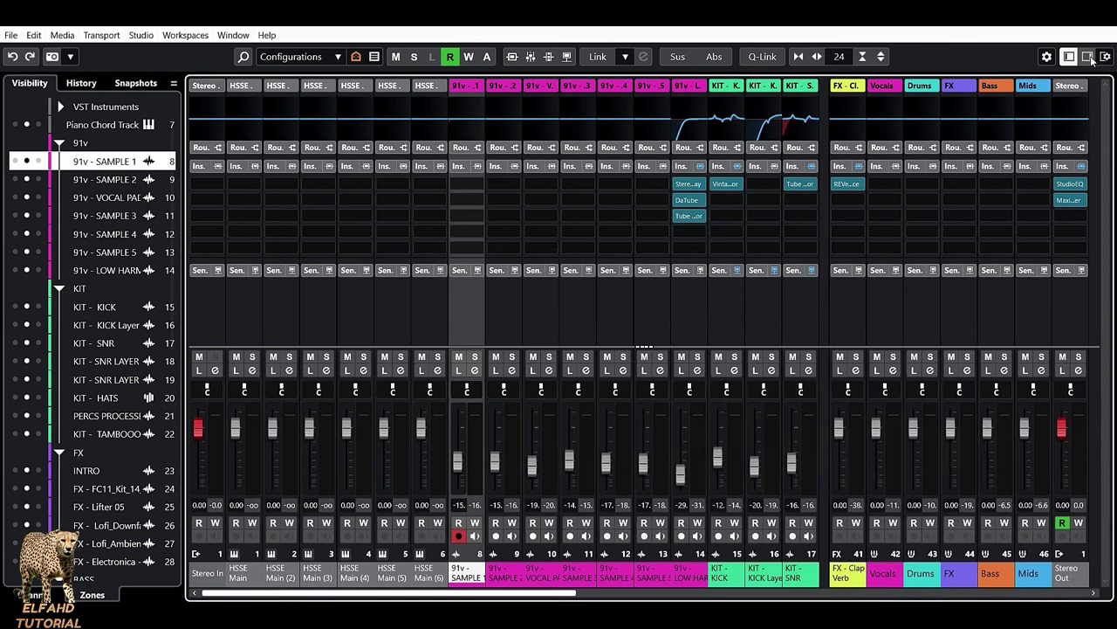
In the mixer's window layout setup, show and hide the Channel Overview and Meter Bridge, then hide and restore the Left Zone
{"action": "left_click", "coordinate": [1106, 57]}
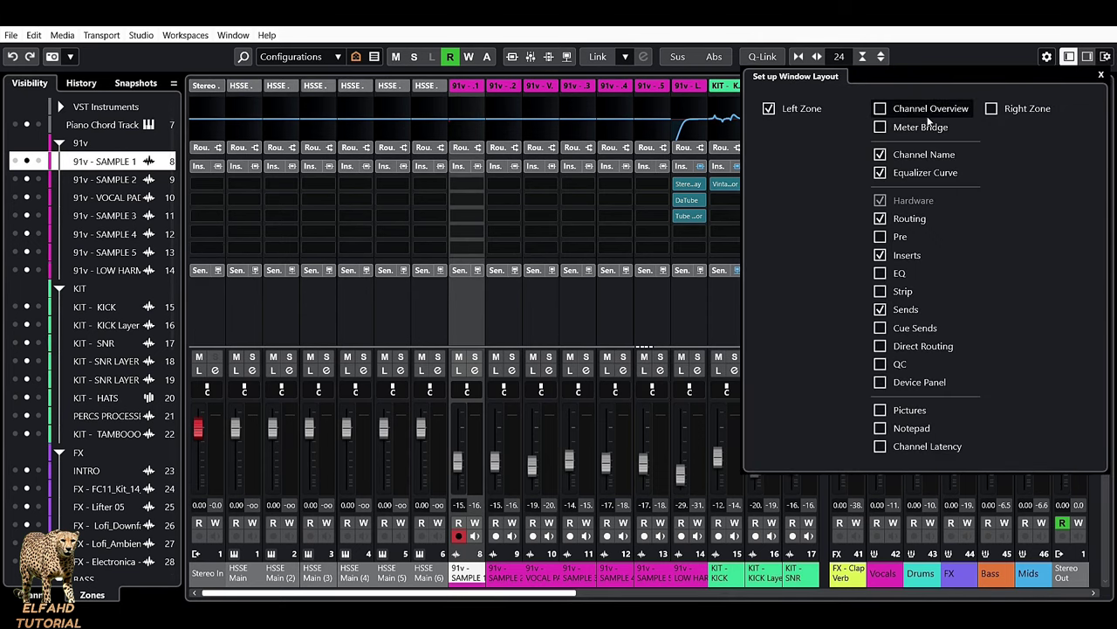
{"action": "left_click", "coordinate": [880, 109]}
{"action": "left_click", "coordinate": [880, 109]}
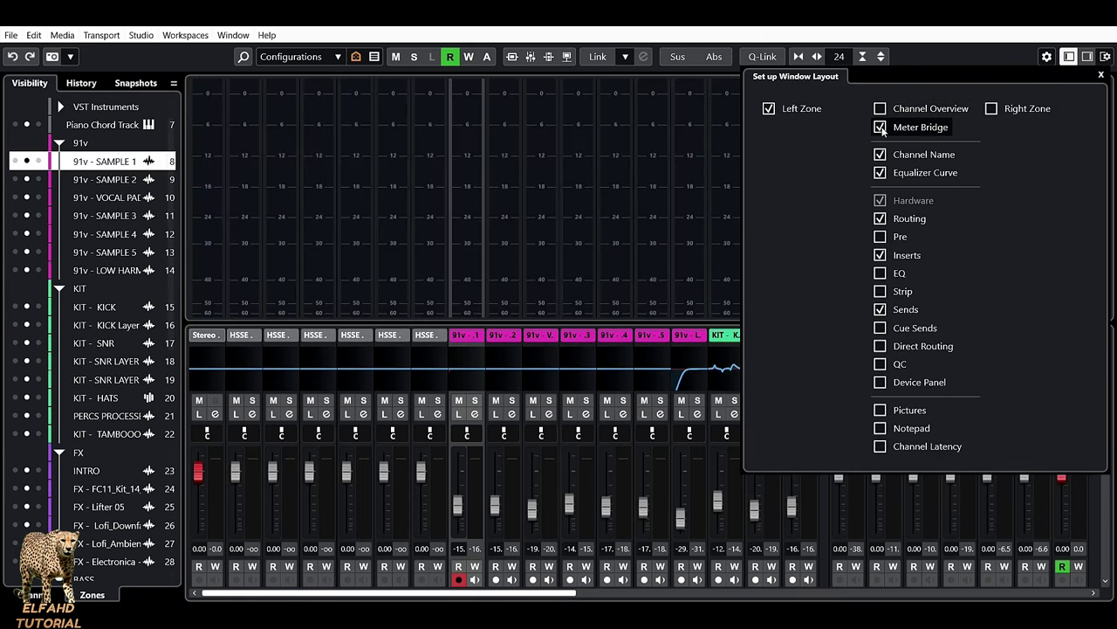
{"action": "left_click", "coordinate": [770, 109]}
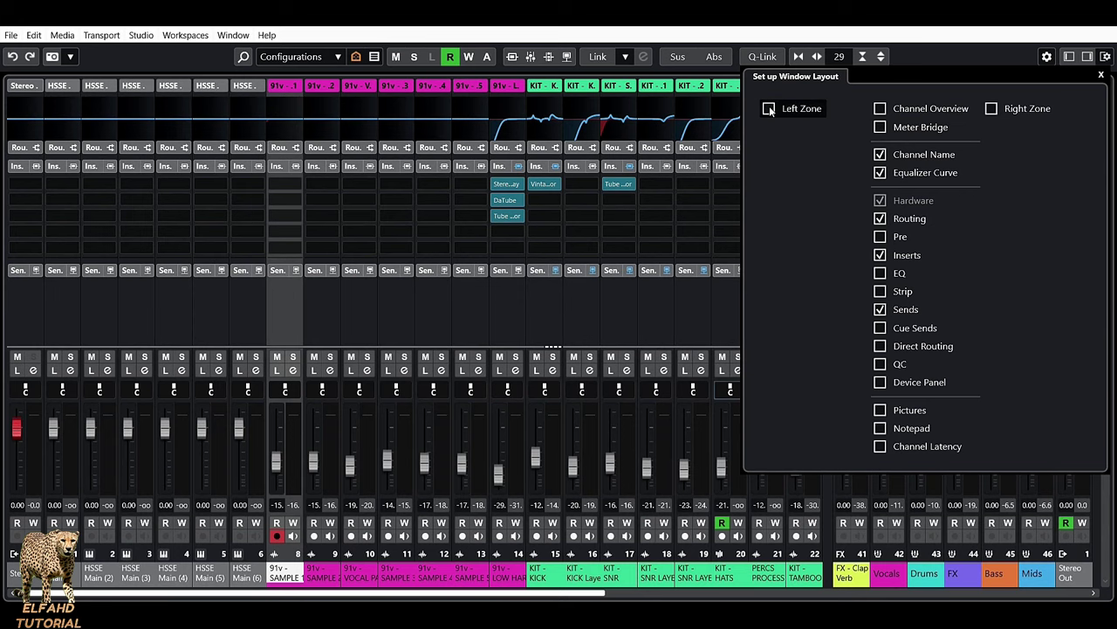
{"action": "left_click", "coordinate": [769, 109]}
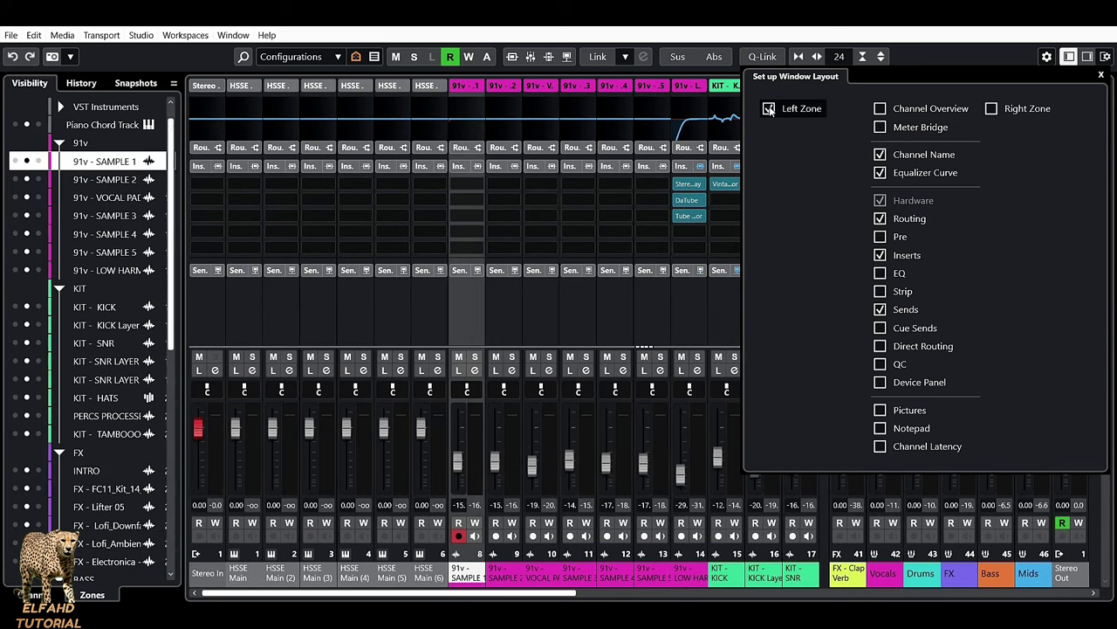
Hide the Channel Name and Equalizer Curve displays in turn through the mixer's layout setup, restoring each one
{"action": "left_click", "coordinate": [880, 155]}
{"action": "left_click", "coordinate": [880, 154]}
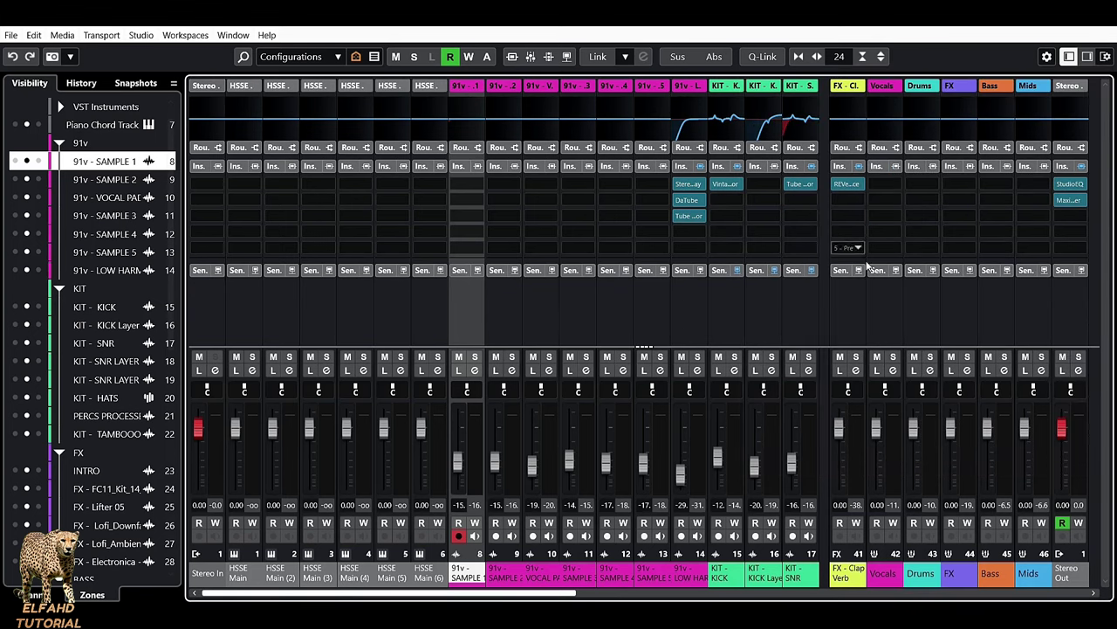
{"action": "left_click", "coordinate": [805, 309]}
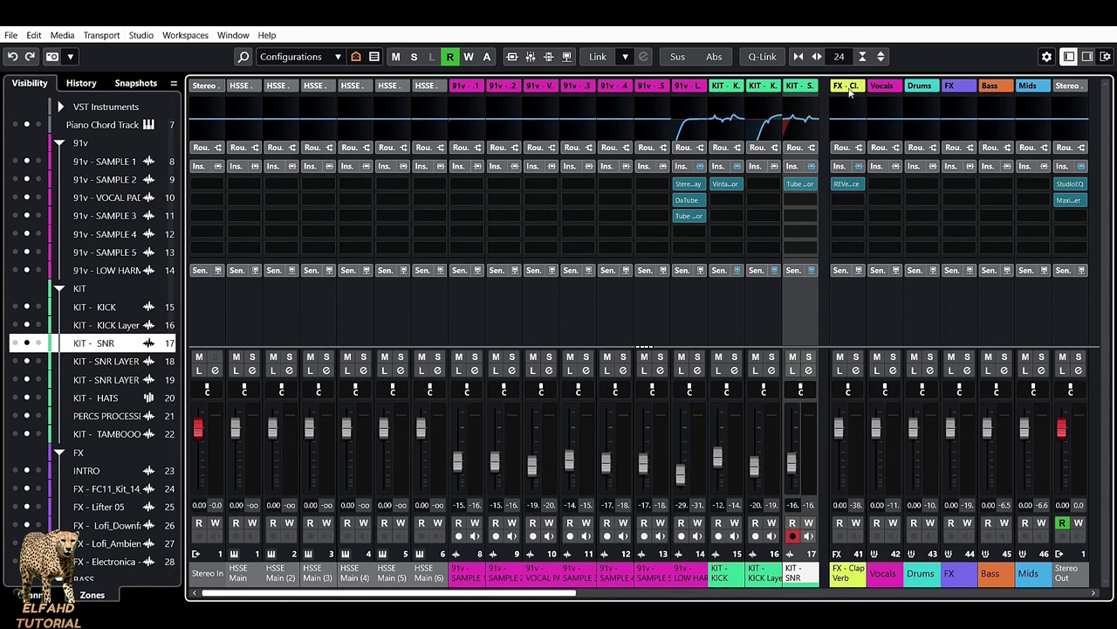
{"action": "left_click", "coordinate": [1105, 57]}
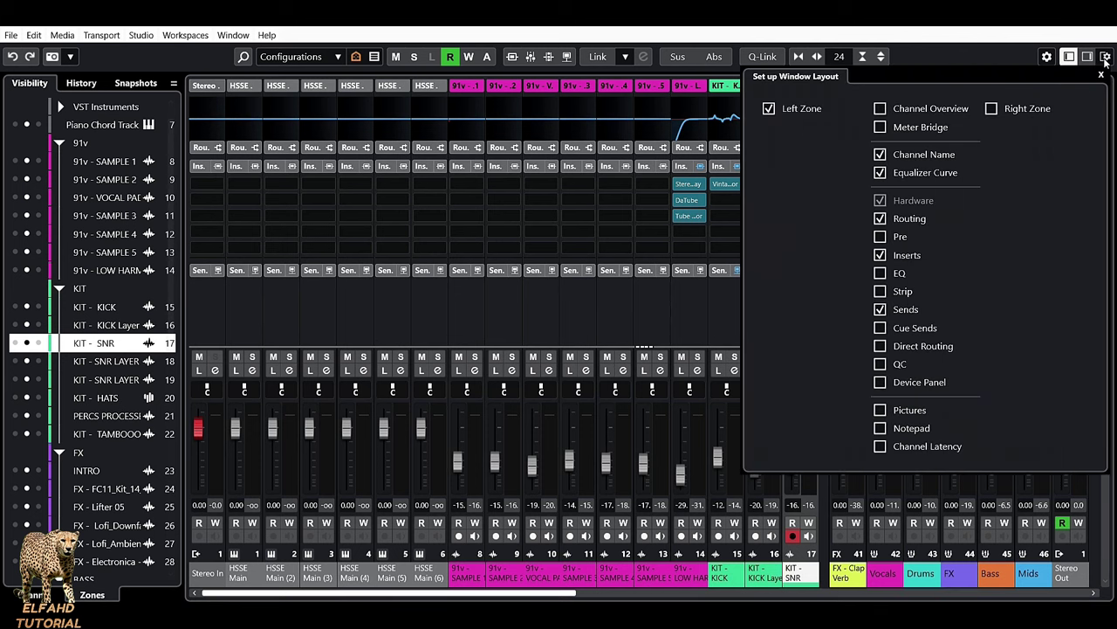
{"action": "left_click", "coordinate": [880, 173]}
{"action": "left_click", "coordinate": [880, 173]}
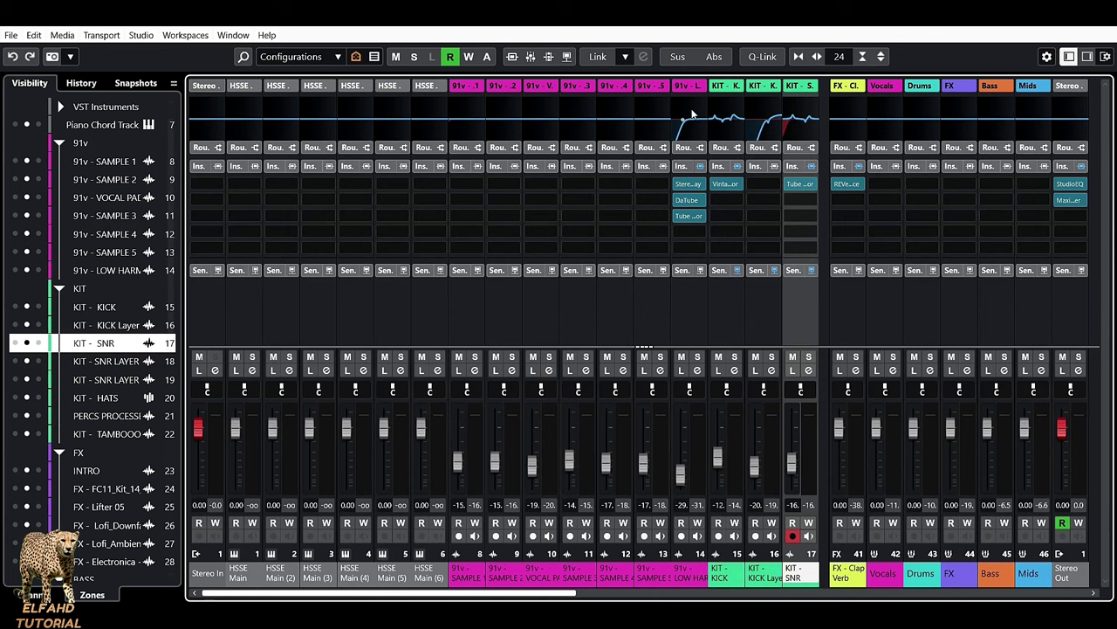
Enlarge and close the EQ curve of the 91v - LOW HARM channel, and look at the Routing racks before collapsing them
{"action": "left_click", "coordinate": [690, 112]}
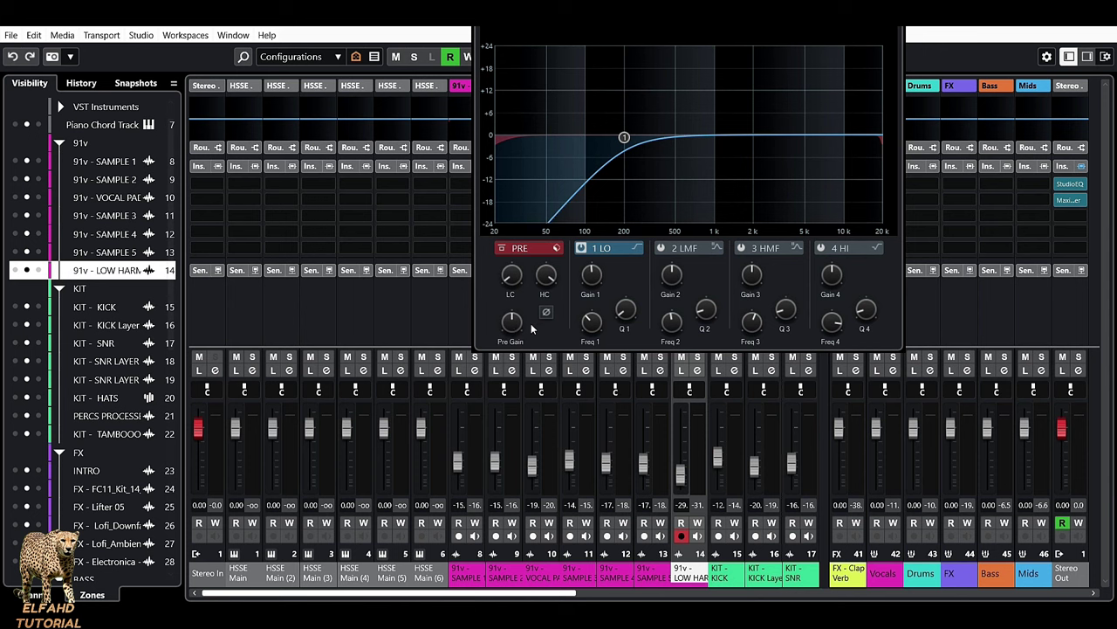
{"action": "left_click", "coordinate": [952, 330]}
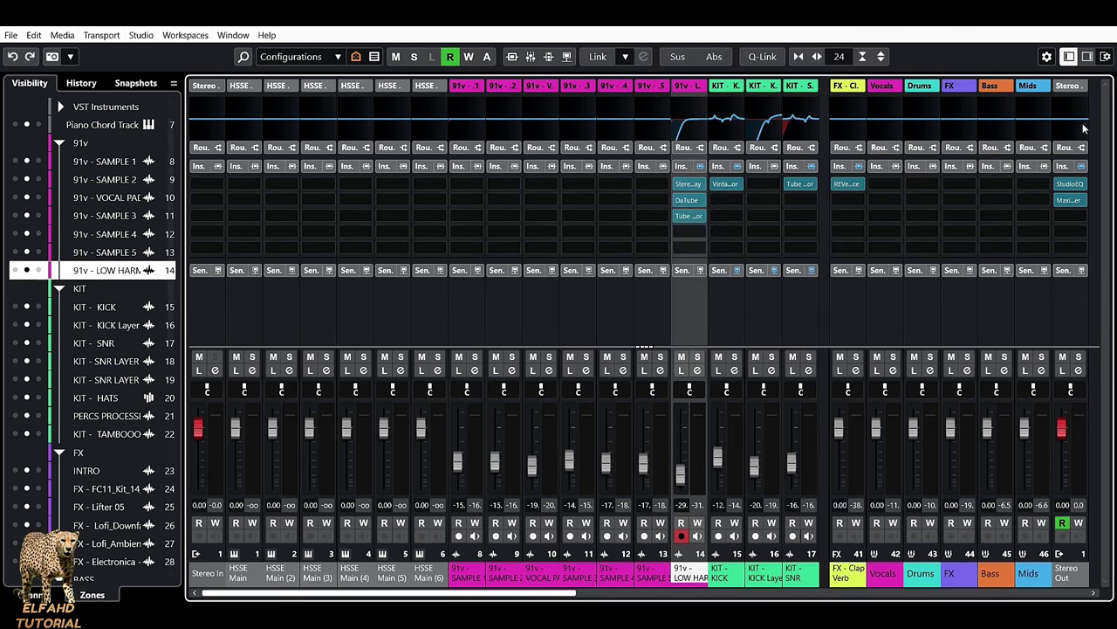
{"action": "left_click", "coordinate": [984, 147]}
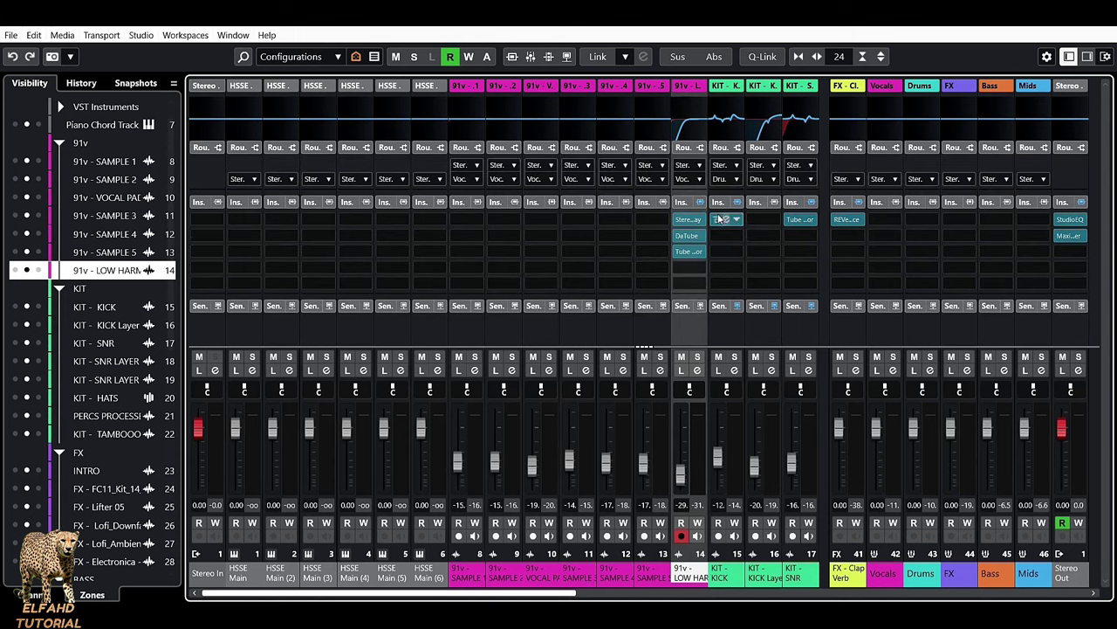
{"action": "left_click", "coordinate": [987, 147]}
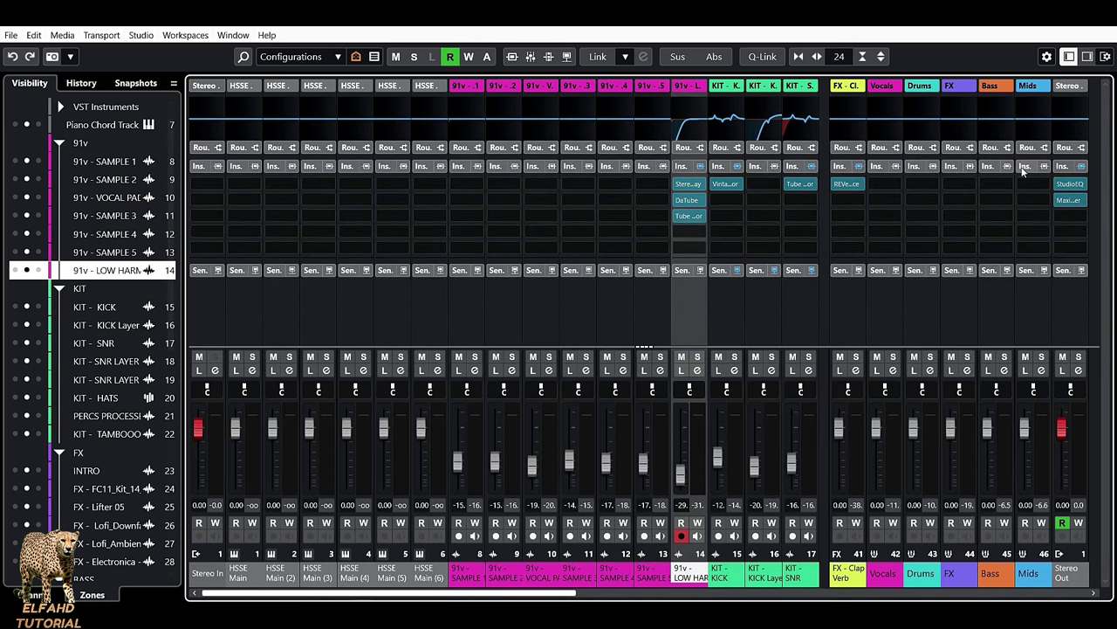
{"action": "right_click", "coordinate": [990, 300]}
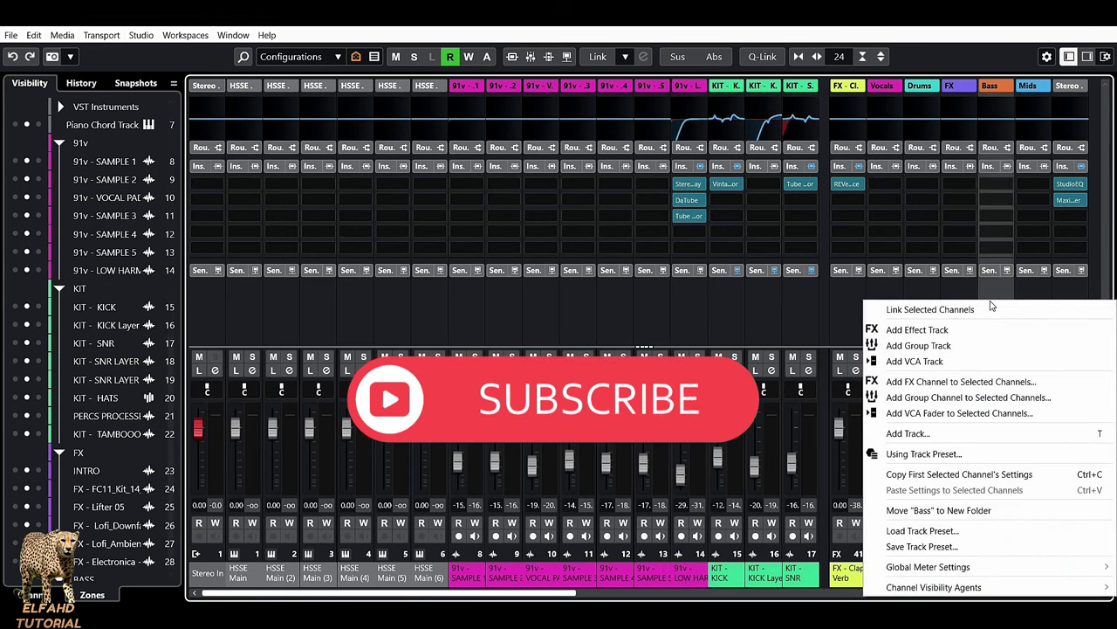
In the mixer's layout setup, try the Pre and EQ racks, hide them again, and enable the Strip rack
{"action": "left_click", "coordinate": [1106, 56]}
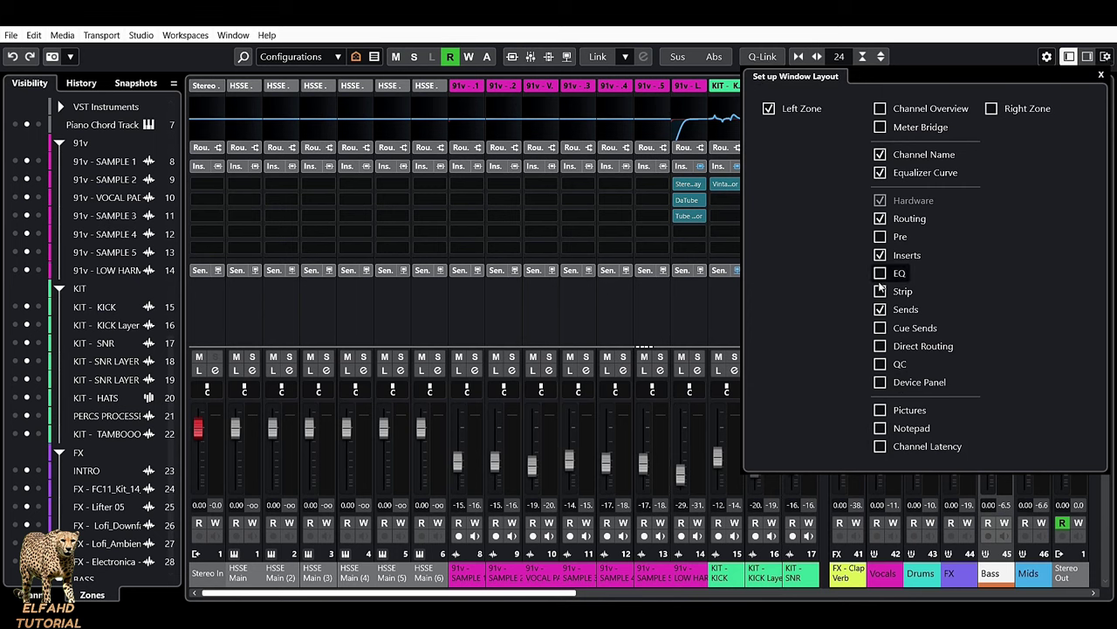
{"action": "left_click", "coordinate": [880, 237]}
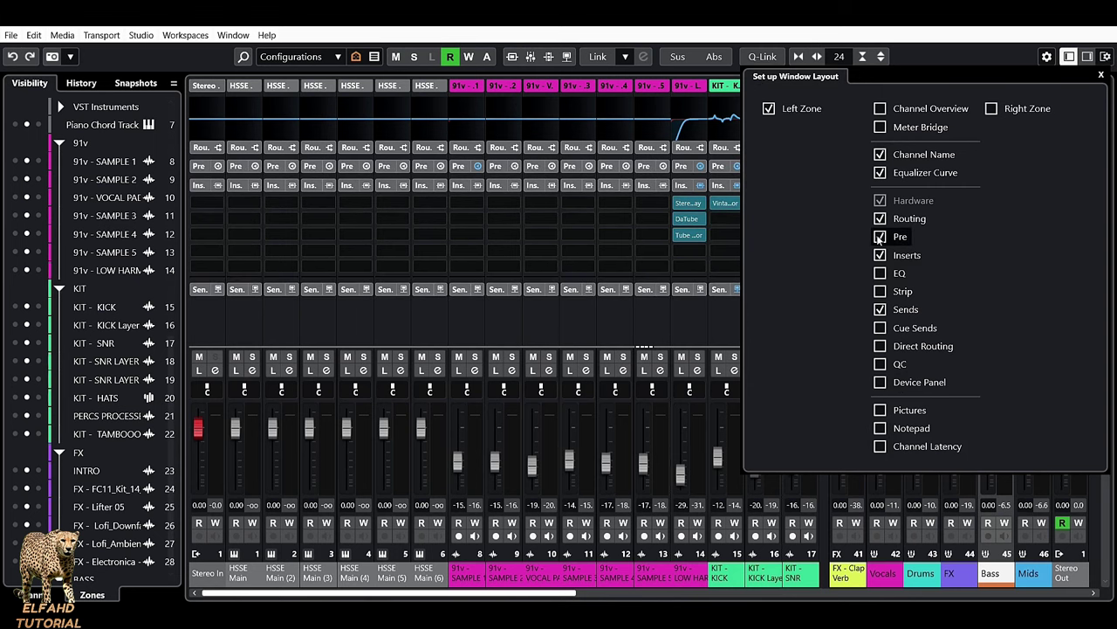
{"action": "left_click", "coordinate": [880, 237]}
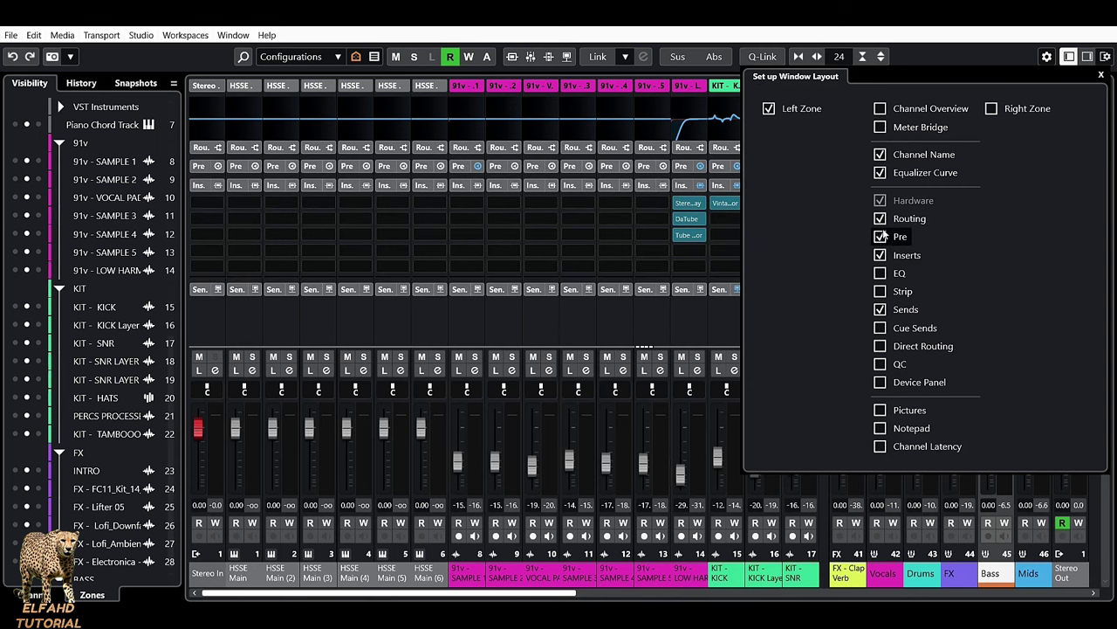
{"action": "left_click", "coordinate": [880, 273]}
{"action": "left_click", "coordinate": [880, 273]}
{"action": "left_click", "coordinate": [880, 291]}
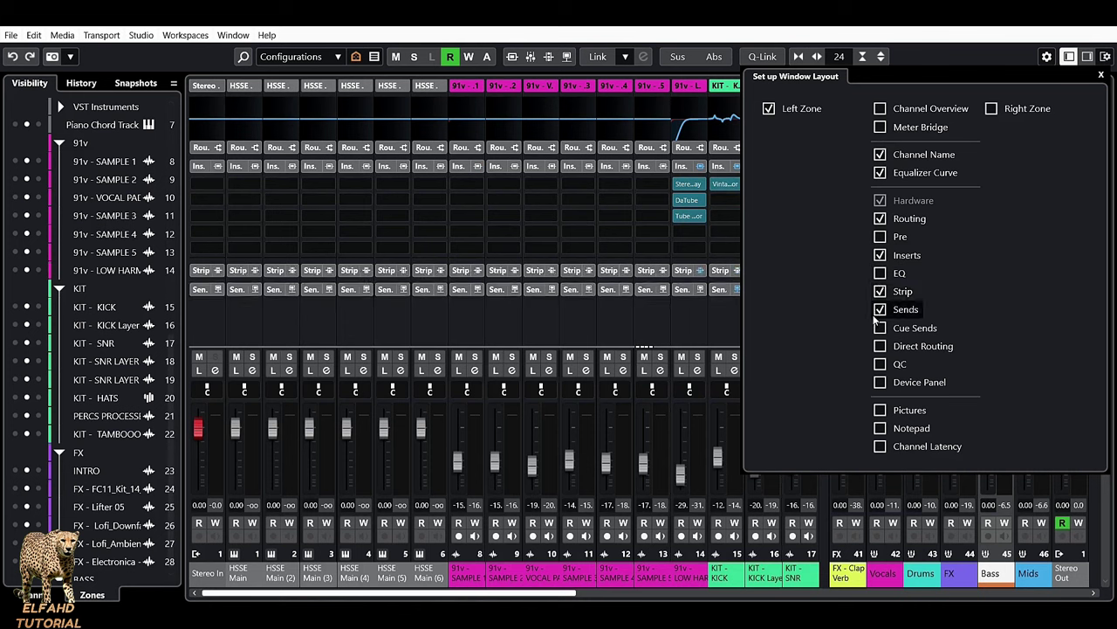
Show the Cue Sends, Direct Routing, QC and Device Panel racks, hide them all again and close the layout setup with Strip enabled
{"action": "left_click", "coordinate": [880, 328]}
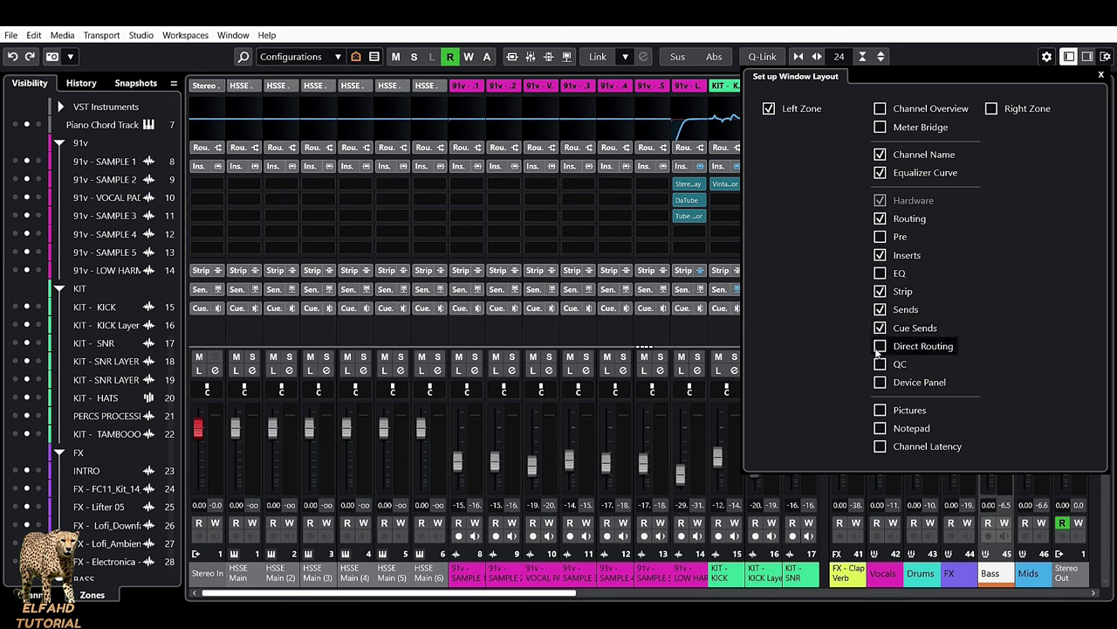
{"action": "left_click", "coordinate": [879, 346]}
{"action": "left_click", "coordinate": [880, 364]}
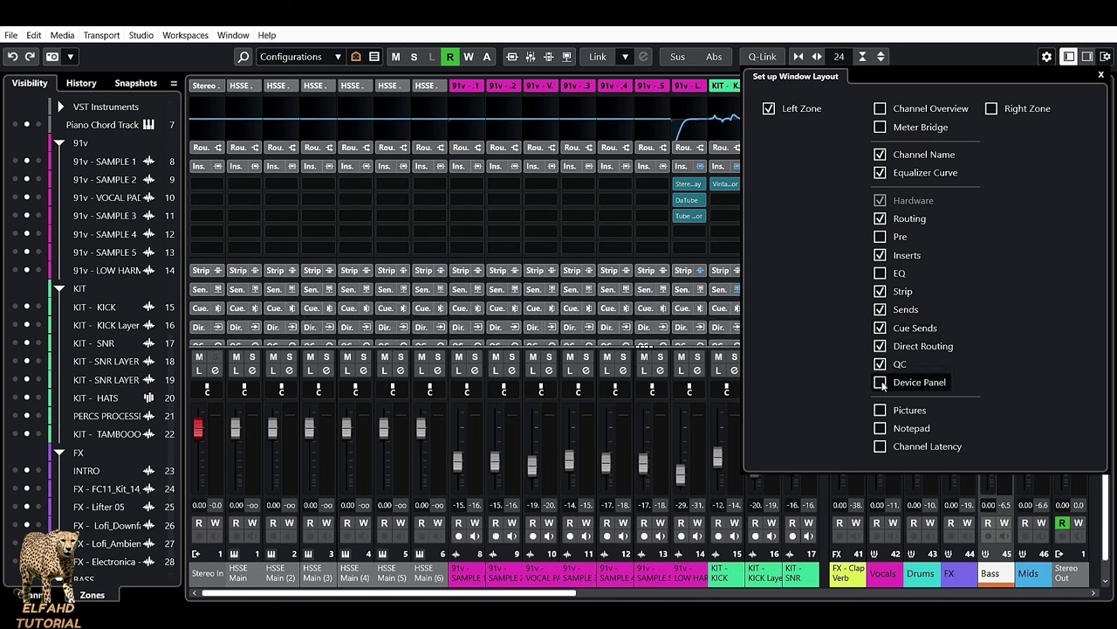
{"action": "left_click", "coordinate": [880, 382]}
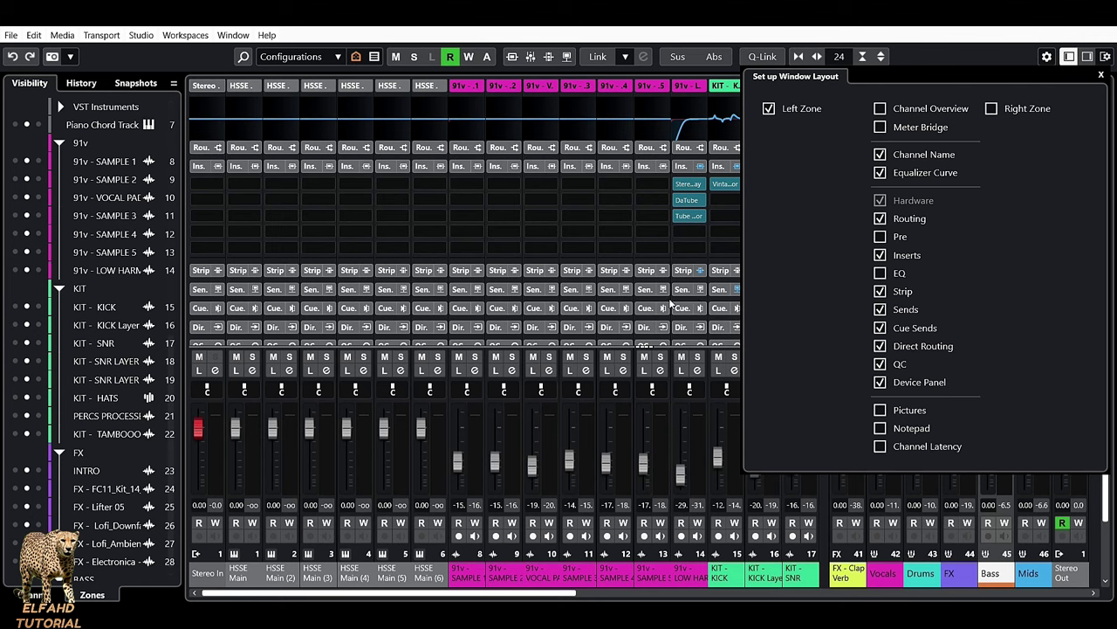
{"action": "left_click", "coordinate": [880, 383]}
{"action": "left_click", "coordinate": [880, 364]}
{"action": "left_click", "coordinate": [880, 346]}
{"action": "left_click", "coordinate": [880, 327]}
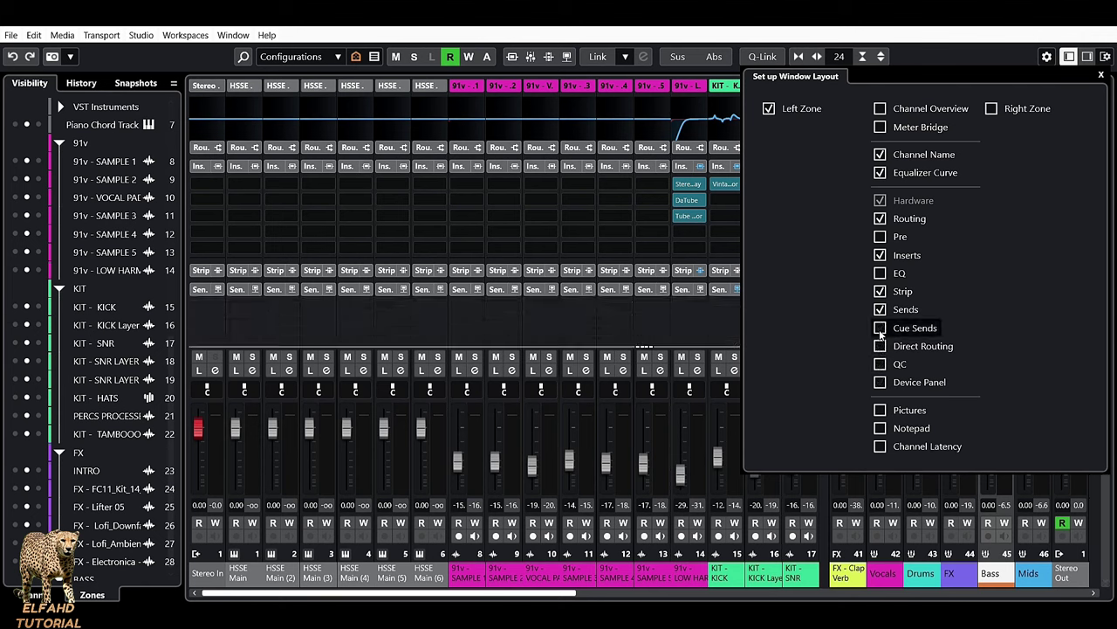
{"action": "left_click", "coordinate": [880, 292]}
{"action": "left_click", "coordinate": [880, 292]}
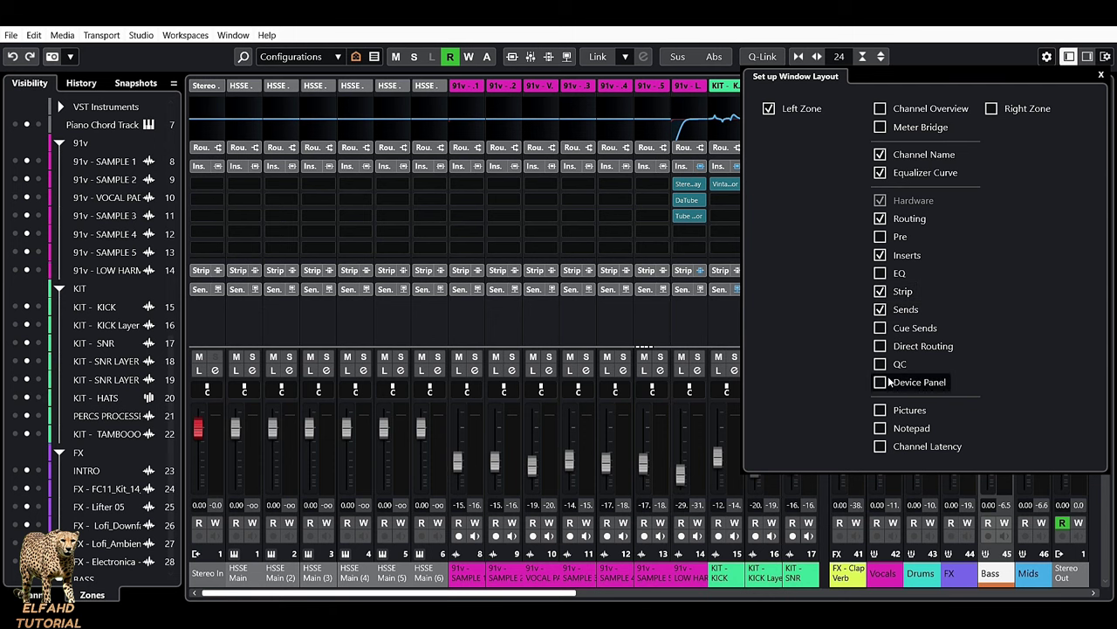
{"action": "left_click", "coordinate": [724, 316]}
Expand the Strip racks, load a Noise Gate on the KIT - KICK Layer channel and view its controls
{"action": "left_click", "coordinate": [756, 270]}
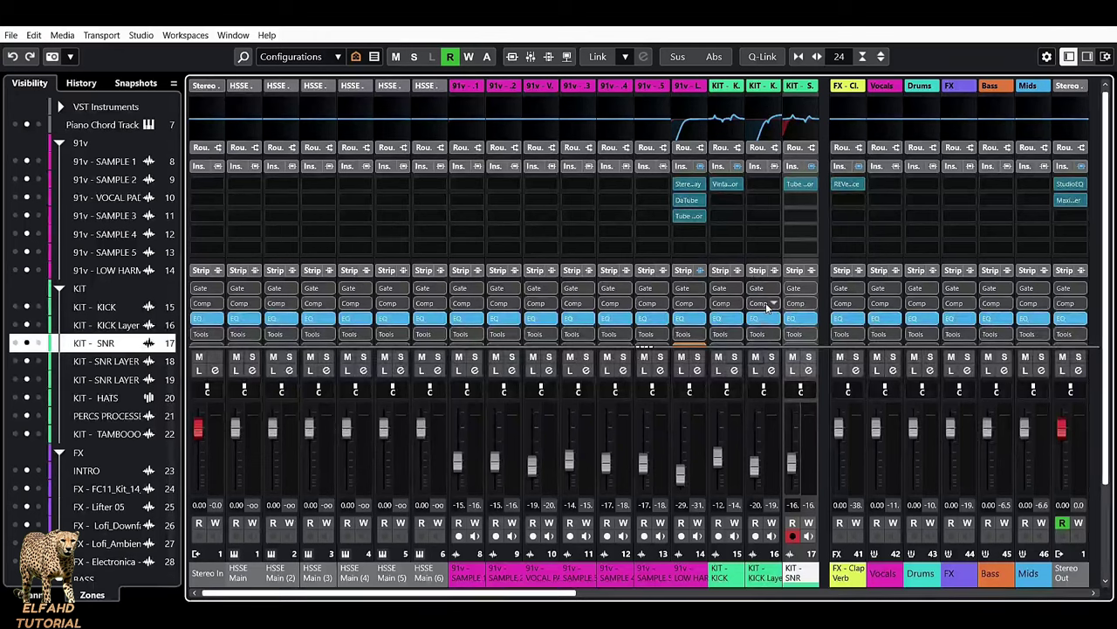
{"action": "left_click", "coordinate": [762, 288]}
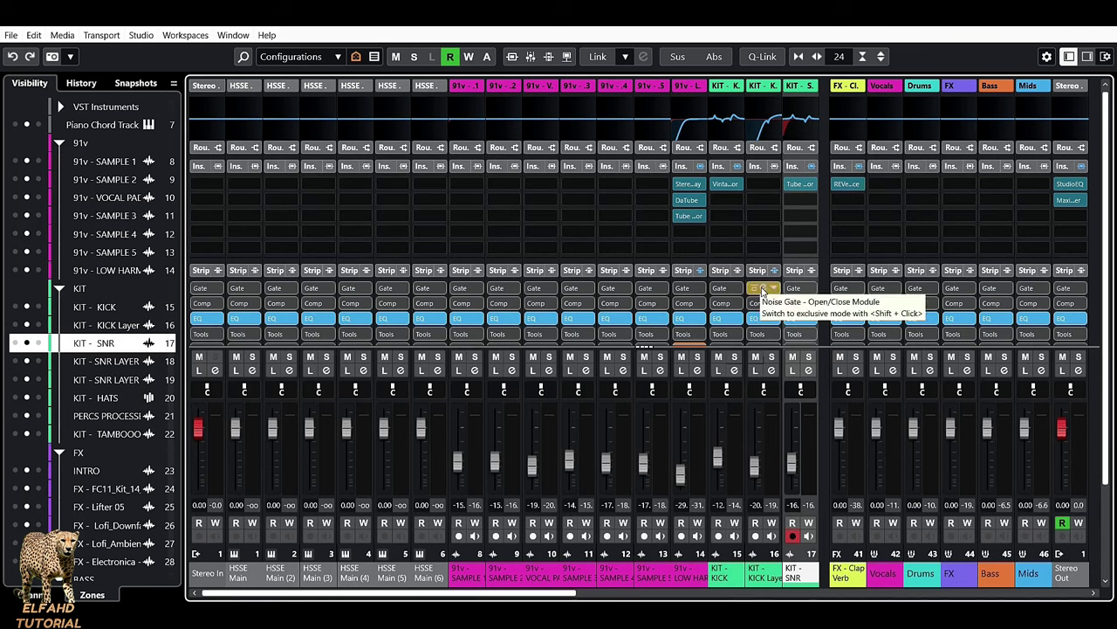
{"action": "left_click", "coordinate": [762, 289]}
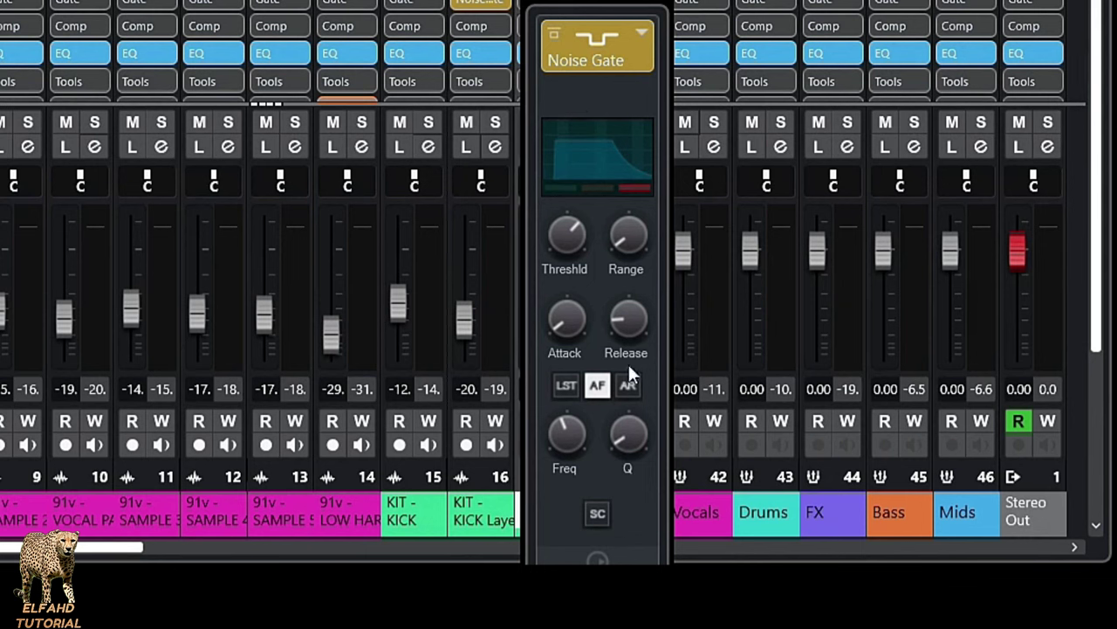
{"action": "mouse_move", "coordinate": [563, 336]}
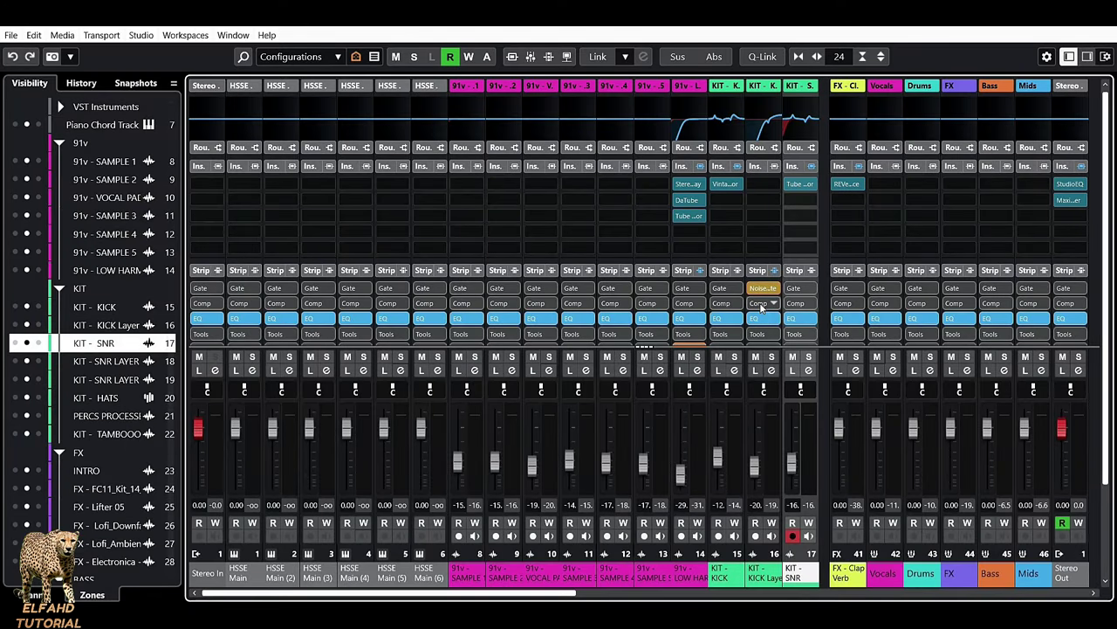
Add the Standard Compressor and the Envelope Shaper to the KIT - KICK Layer channel's strip and collapse the Strip racks
{"action": "left_click", "coordinate": [760, 304]}
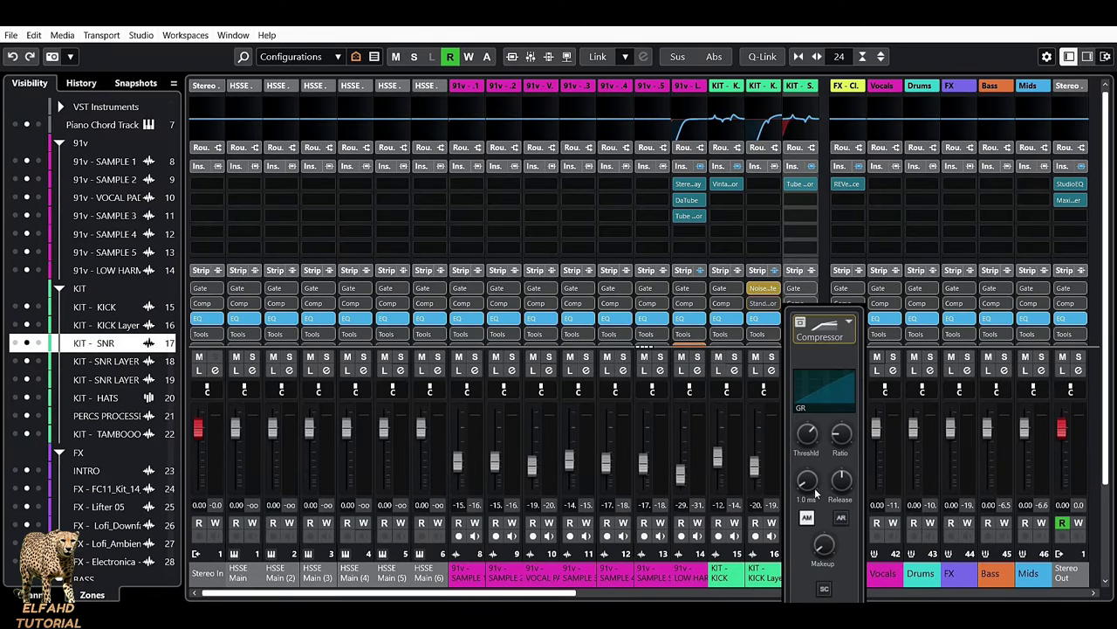
{"action": "left_click", "coordinate": [765, 335]}
{"action": "left_click", "coordinate": [764, 335]}
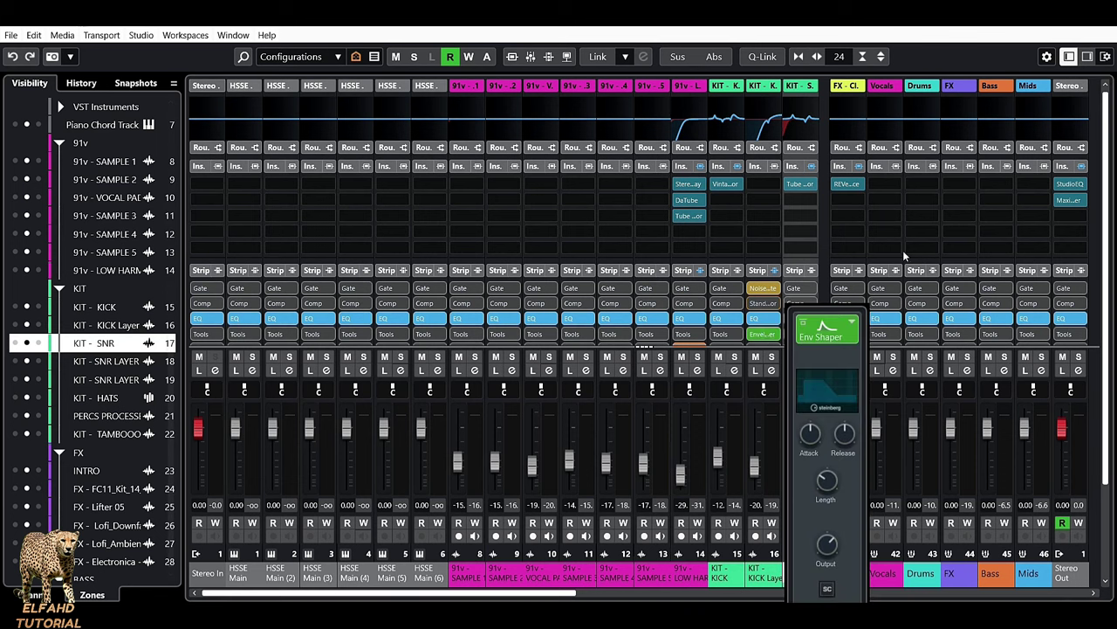
{"action": "left_click", "coordinate": [796, 271]}
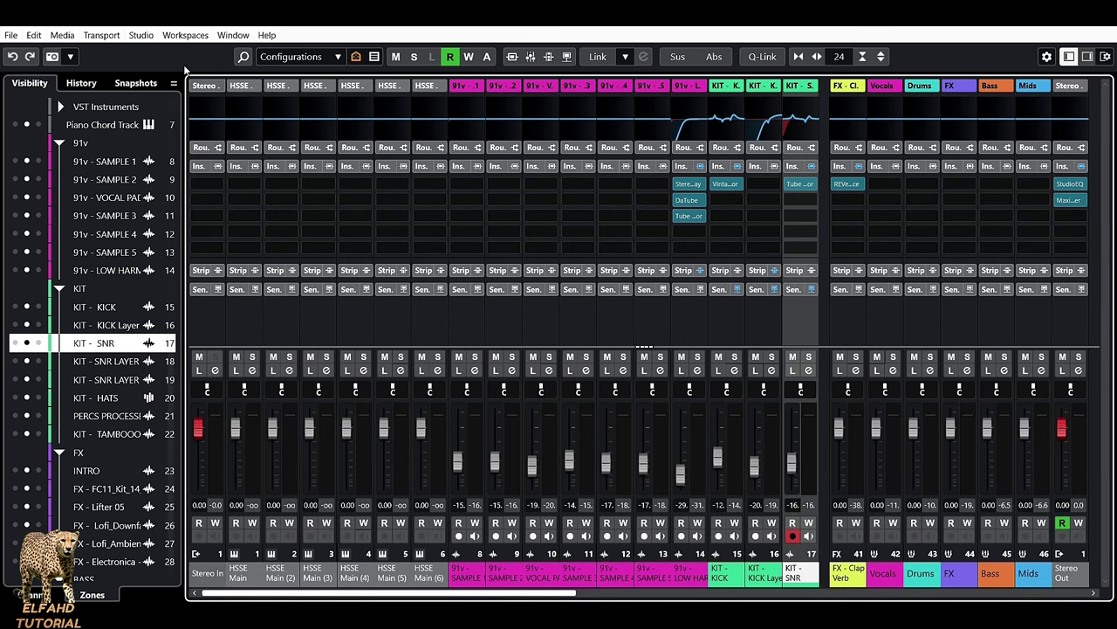
Open the mixer's toolbar setup to view the available toolbar elements, and close it
{"action": "right_click", "coordinate": [938, 56]}
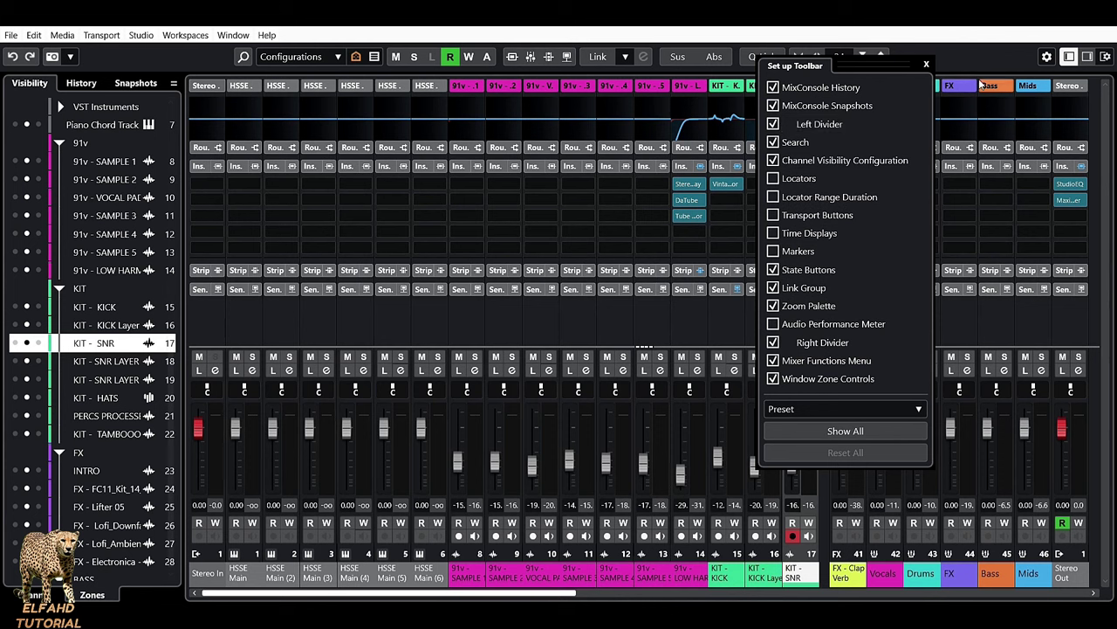
{"action": "left_click", "coordinate": [637, 316]}
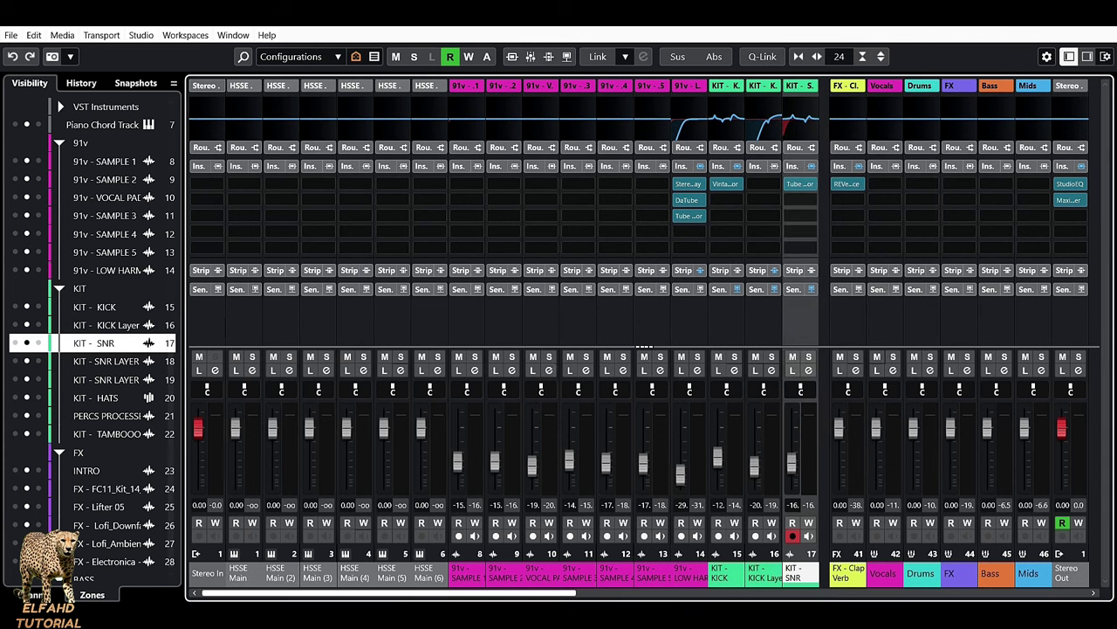
Zoom in the mixer to widen the channels and solo the 91v - SAMPLE 1 channel
{"action": "left_click_drag", "start_coordinate": [558, 599], "coordinate": [604, 595]}
{"action": "key", "text": "h"}
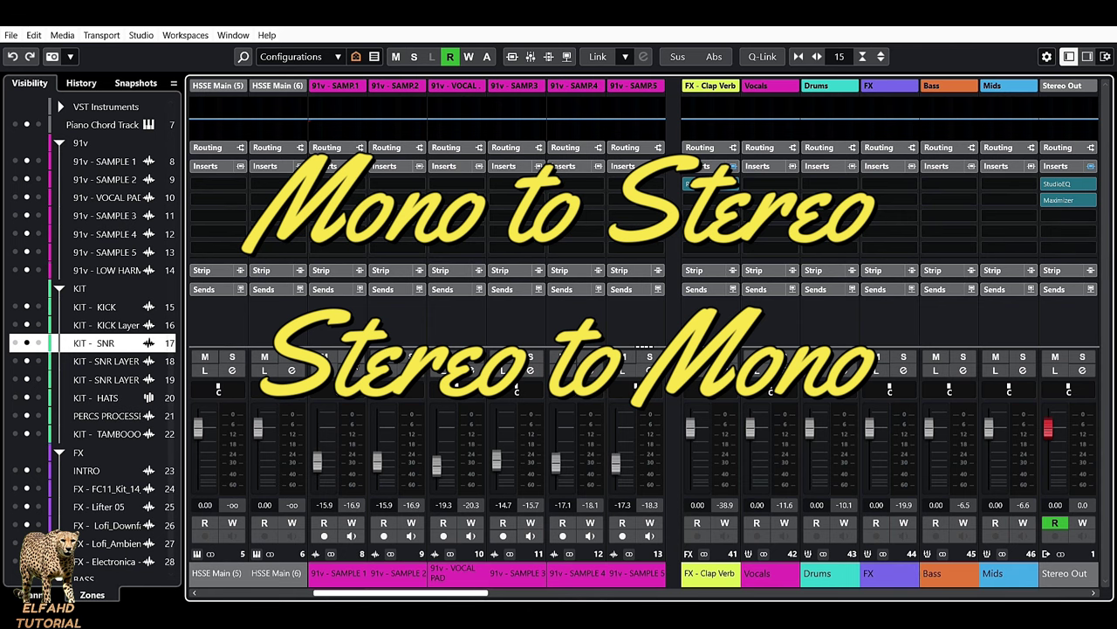
{"action": "left_click", "coordinate": [351, 360]}
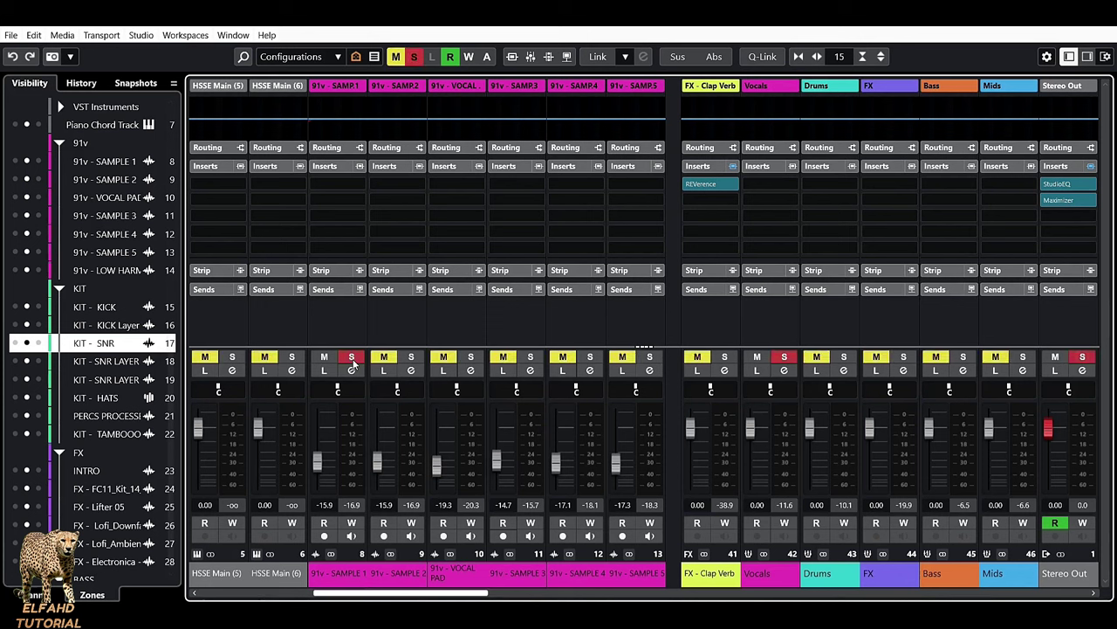
During playback, switch the 91v - SAMPLE 1 channel to mono and back to stereo, confirming each change, and stop playback
{"action": "key", "text": "space"}
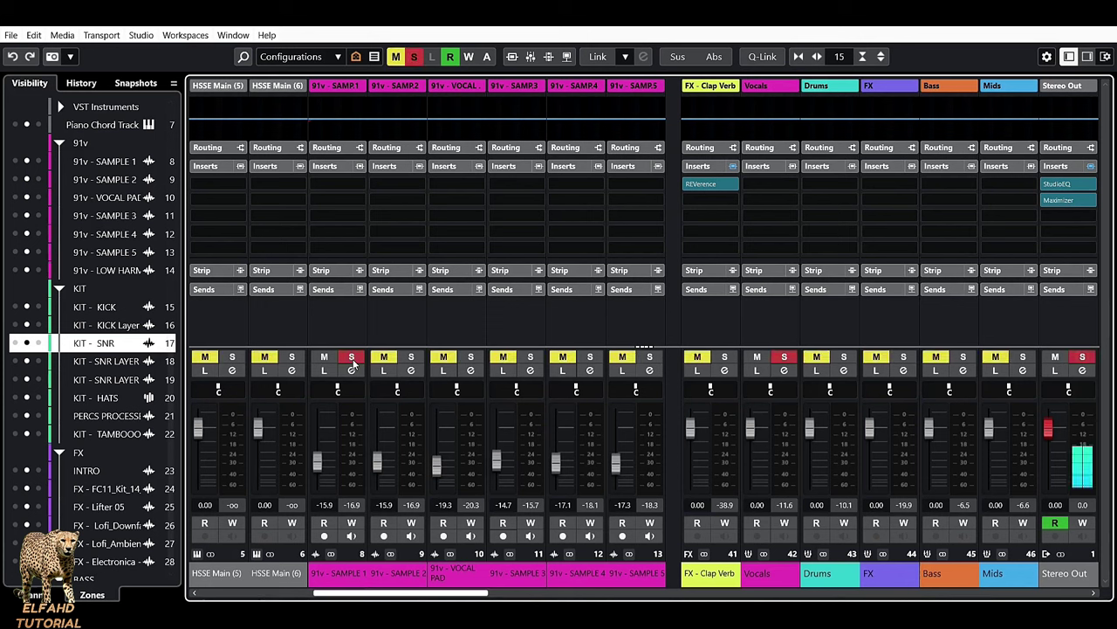
{"action": "left_click", "coordinate": [331, 555]}
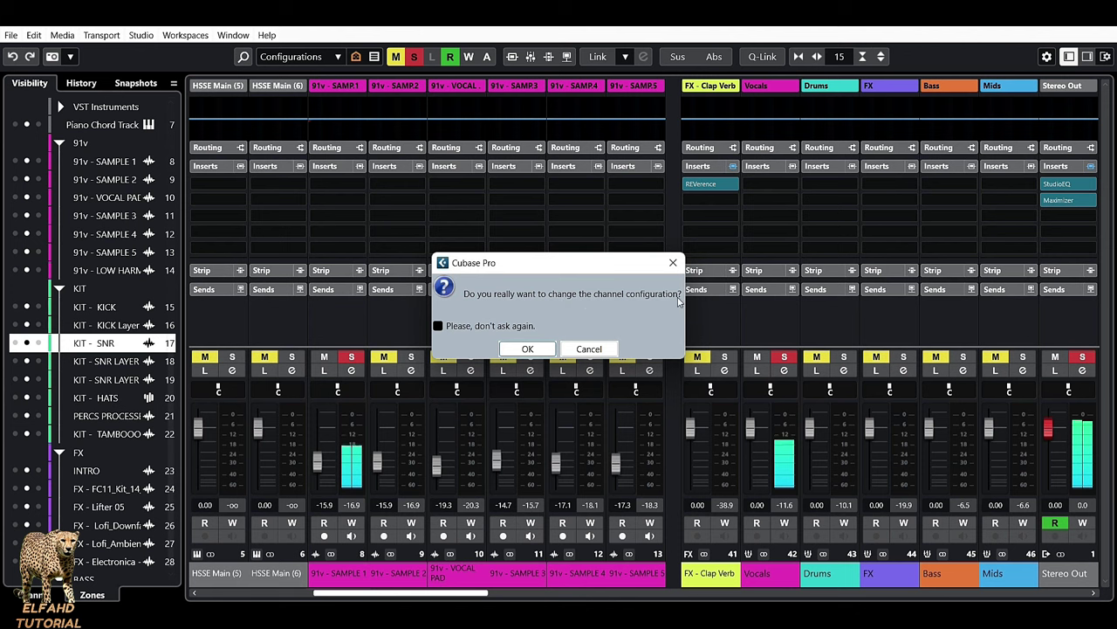
{"action": "left_click", "coordinate": [528, 349]}
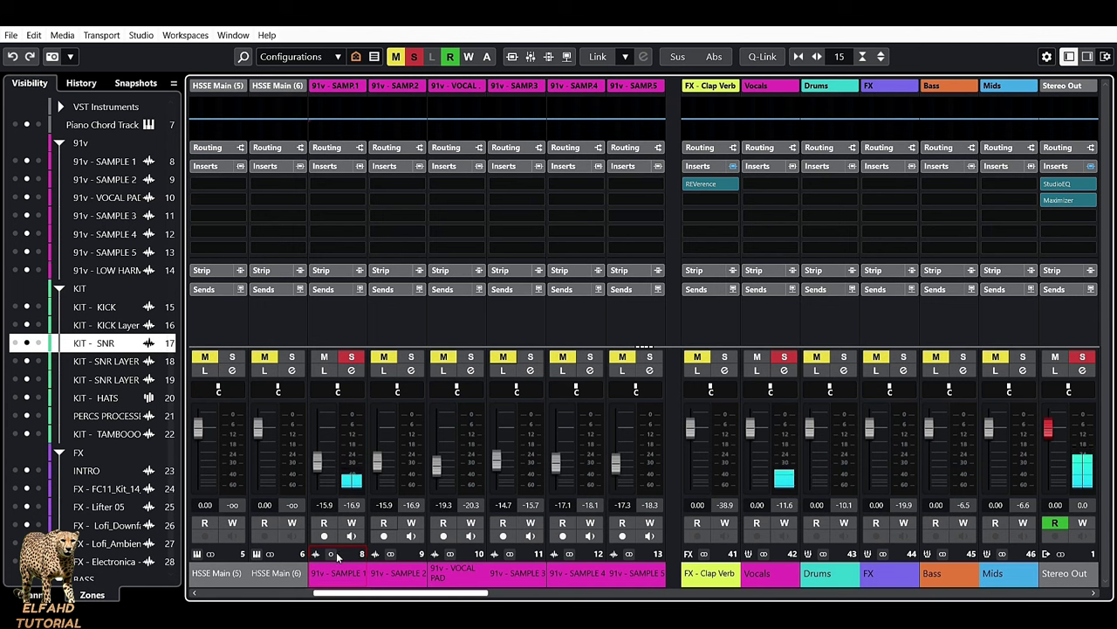
{"action": "left_click", "coordinate": [332, 554]}
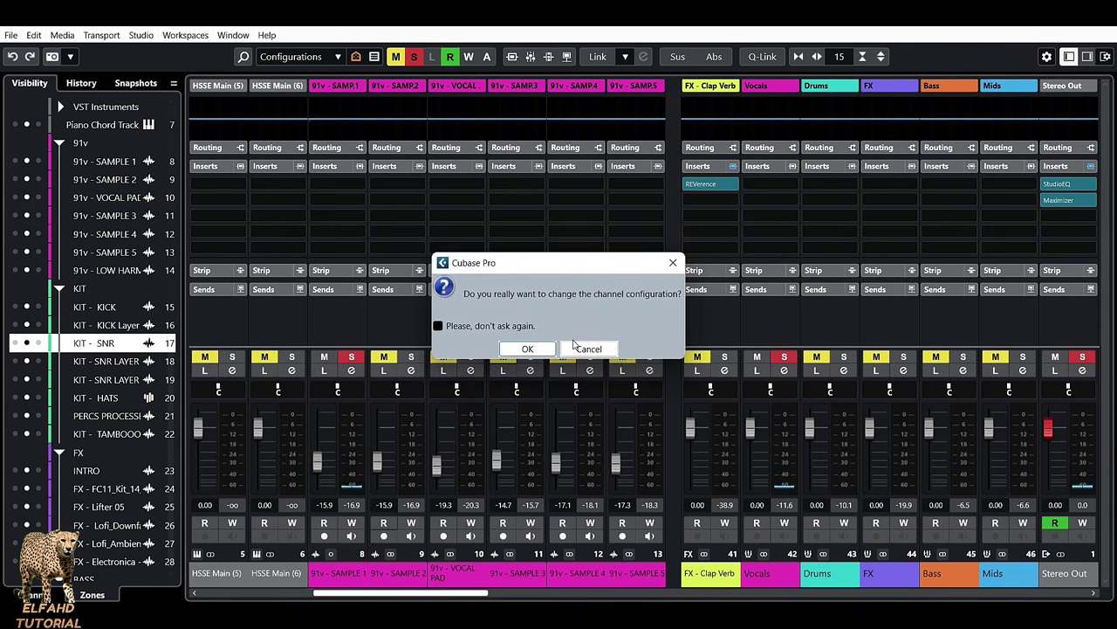
{"action": "left_click", "coordinate": [542, 348]}
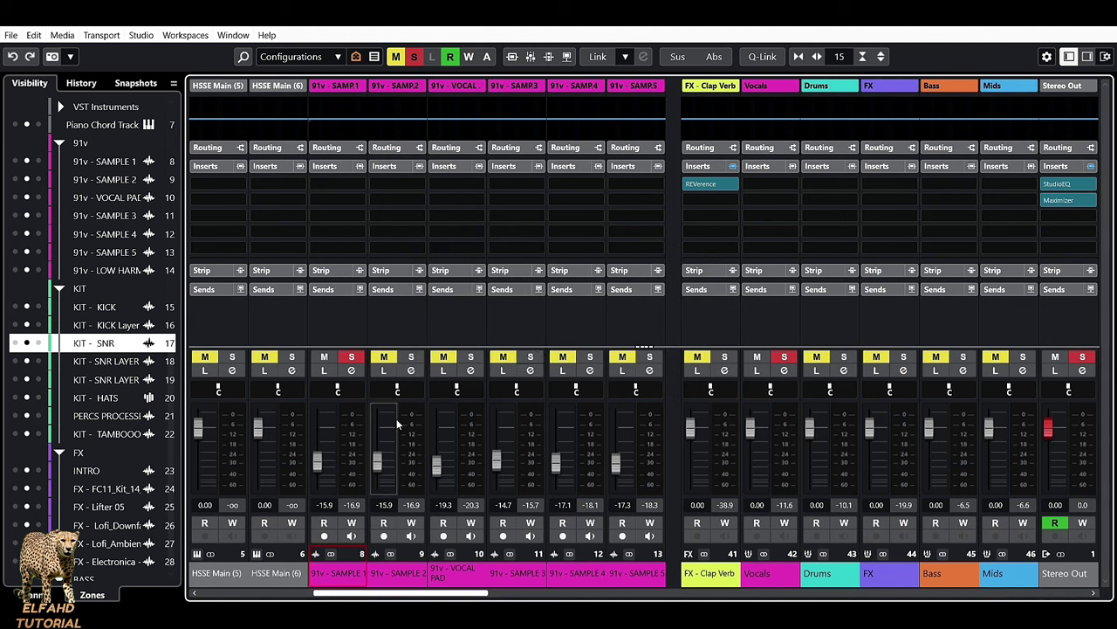
{"action": "key", "text": "space"}
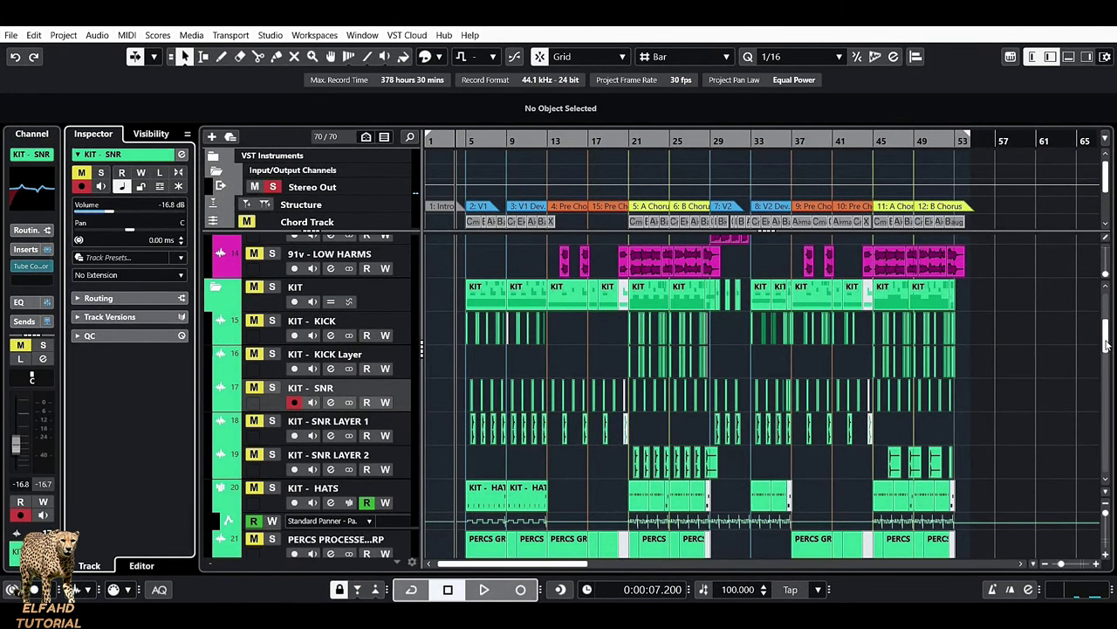
Open the Padshop 02 part at bar 25 of the MIDS - Chord risers track in a separate Key Editor window
{"action": "left_click_drag", "start_coordinate": [1109, 346], "coordinate": [1112, 408]}
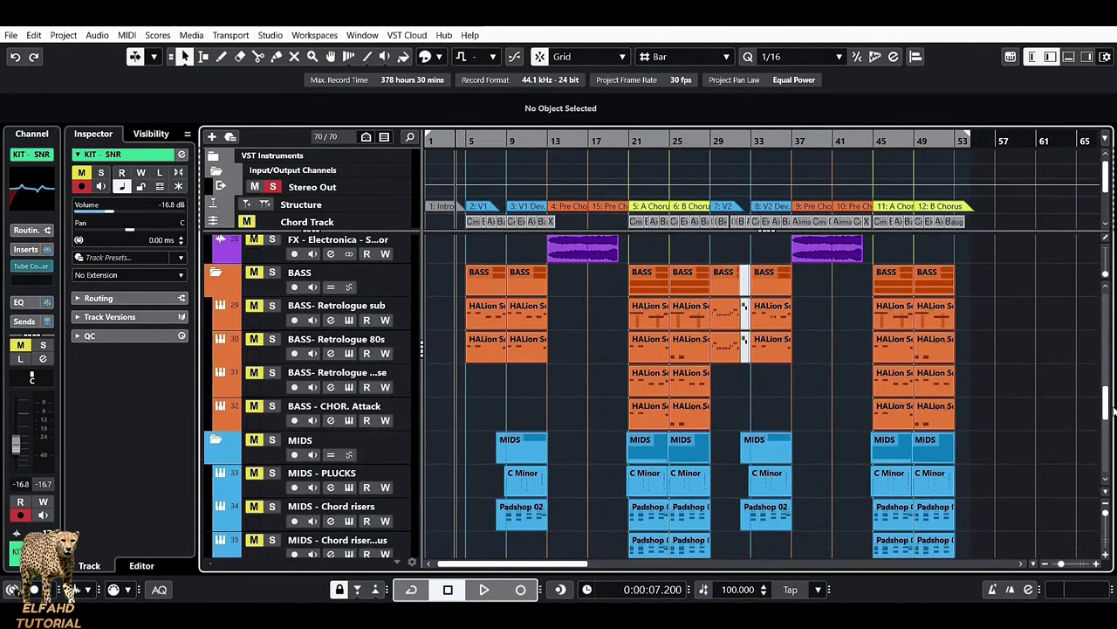
{"action": "double_click", "coordinate": [697, 518]}
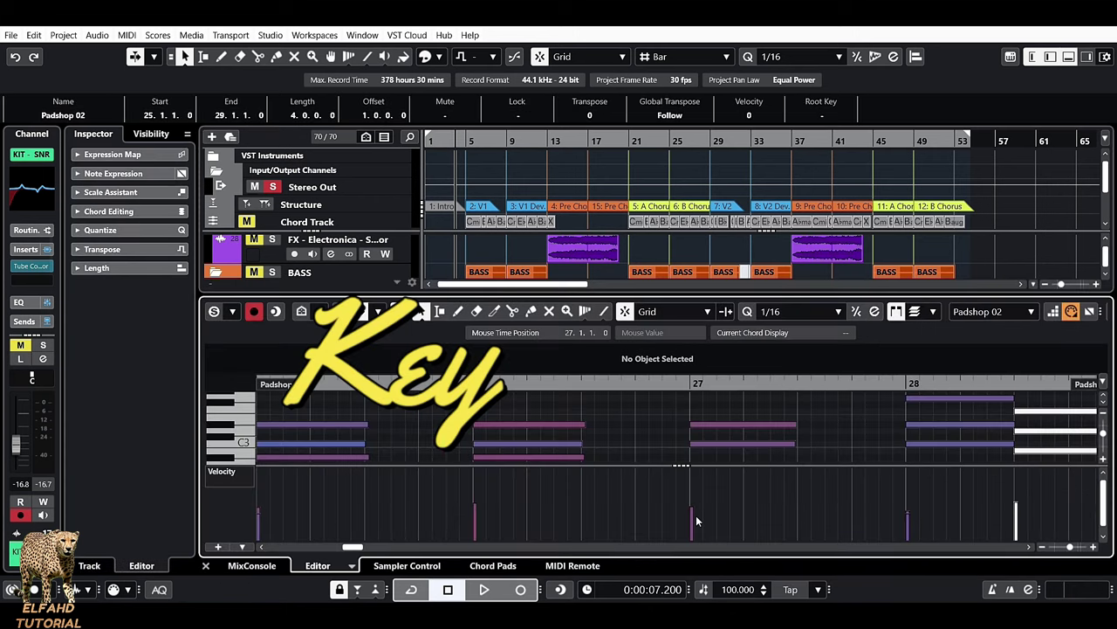
{"action": "left_click", "coordinate": [1070, 310]}
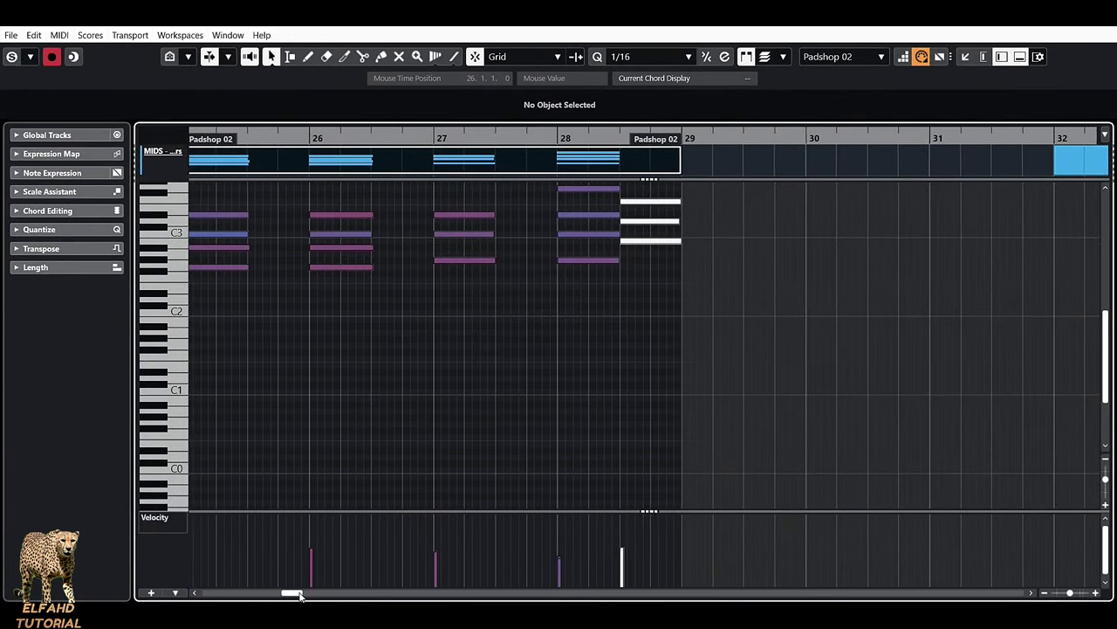
{"action": "scroll", "coordinate": [293, 593], "scroll_direction": "left", "scroll_amount": 4}
{"action": "scroll", "coordinate": [858, 455], "scroll_direction": "up", "scroll_amount": 3}
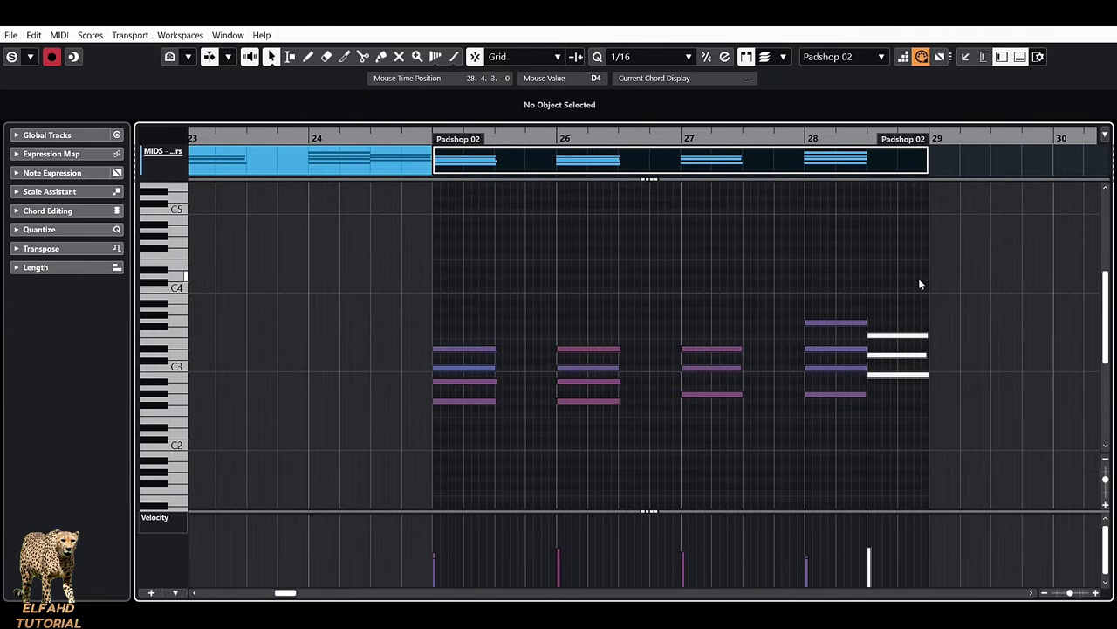
Select all notes of the Padshop 02 part with a selection rectangle and deselect them
{"action": "left_click_drag", "start_coordinate": [919, 271], "coordinate": [327, 504]}
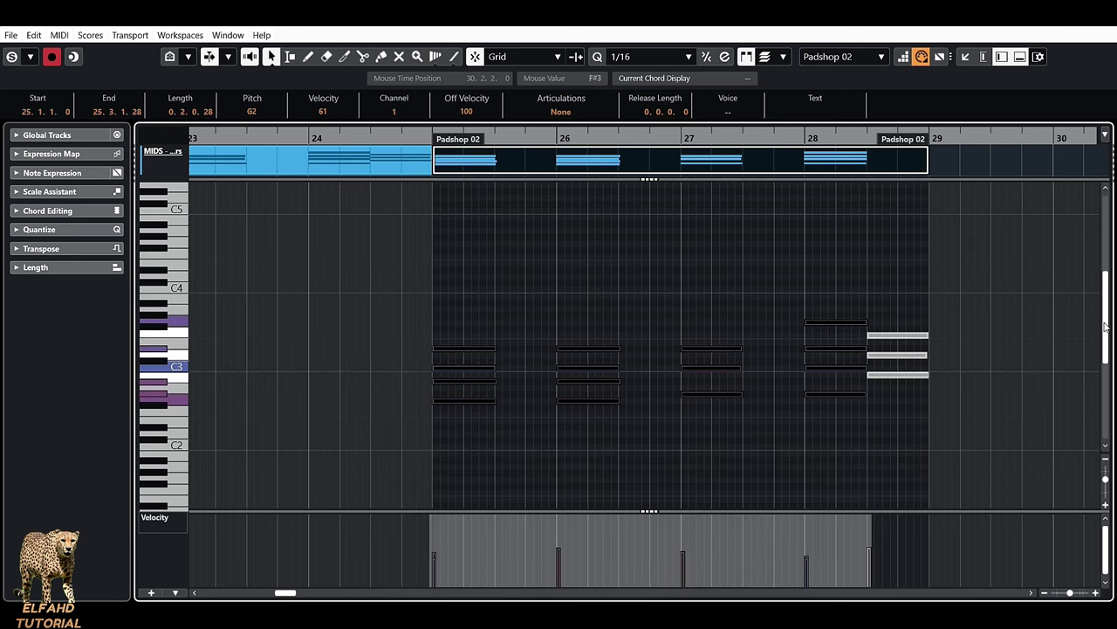
{"action": "mouse_move", "coordinate": [1107, 324]}
{"action": "left_mouse_down"}
{"action": "mouse_move", "coordinate": [1107, 251]}
{"action": "mouse_move", "coordinate": [1106, 365]}
{"action": "mouse_move", "coordinate": [1106, 255]}
{"action": "mouse_move", "coordinate": [1106, 334]}
{"action": "left_mouse_up"}
{"action": "left_click", "coordinate": [702, 440]}
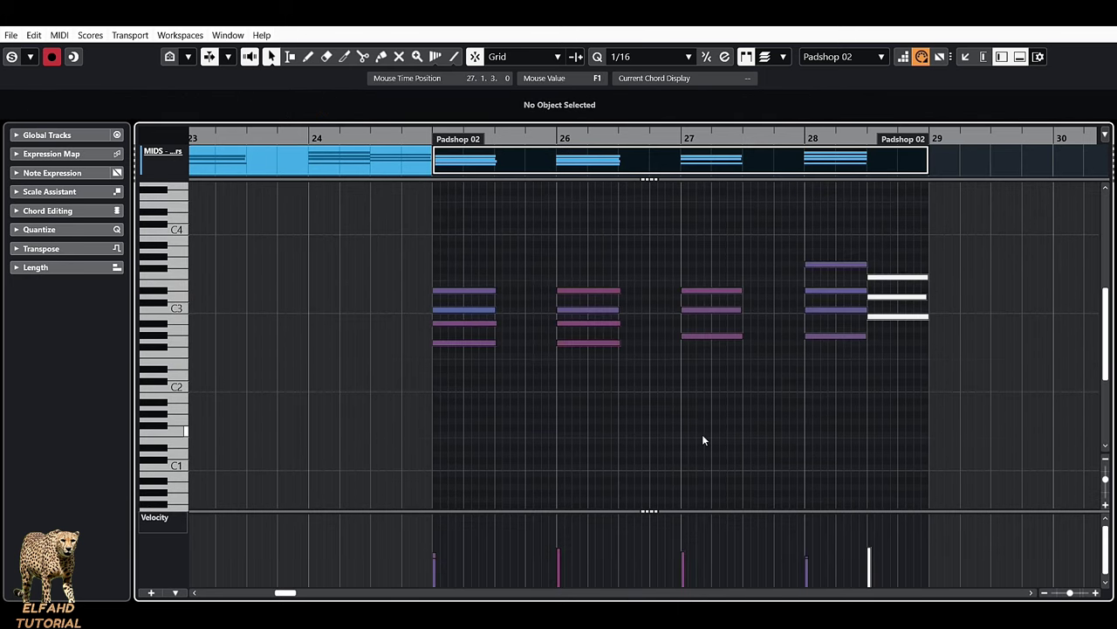
Select bars 25 to 29 with the Range Selection tool, examine the range across all octaves and clear it
{"action": "left_click", "coordinate": [289, 58]}
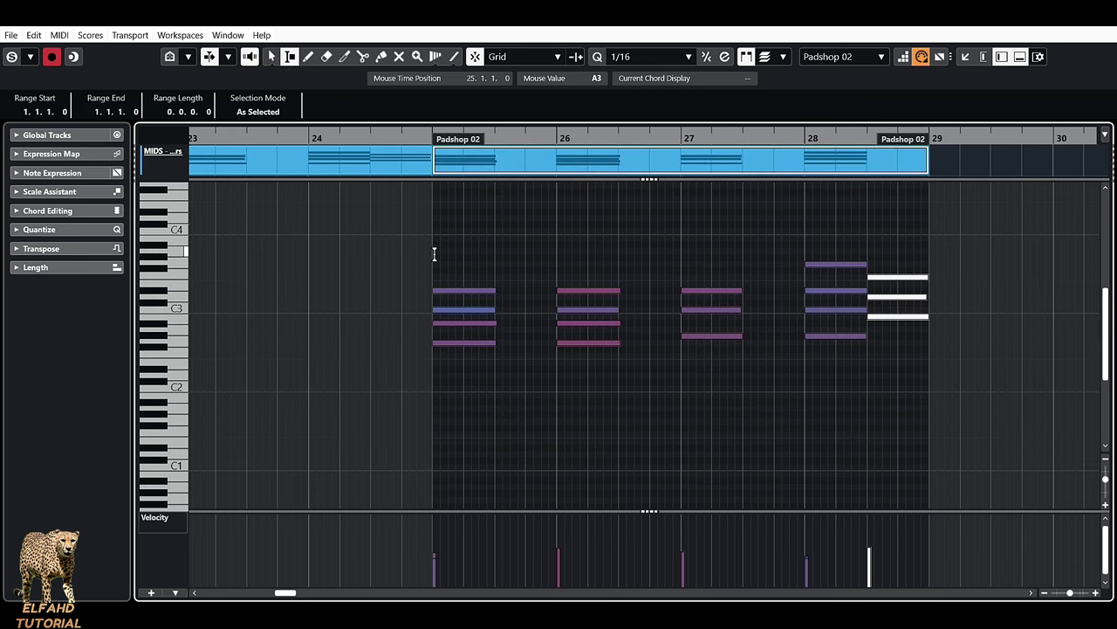
{"action": "left_click_drag", "start_coordinate": [434, 253], "coordinate": [930, 308]}
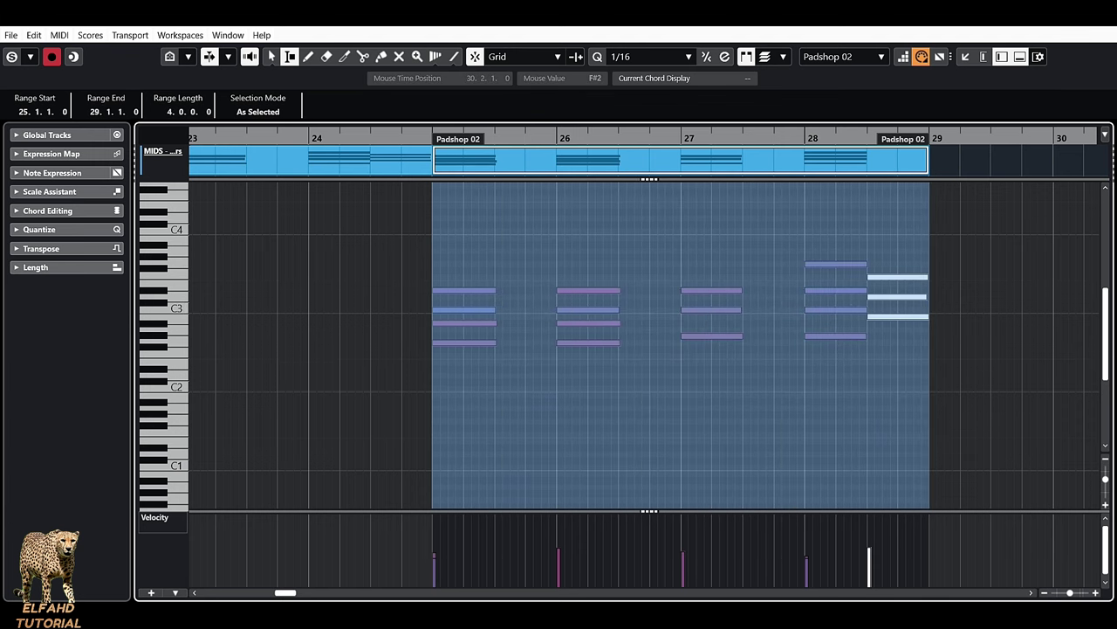
{"action": "scroll", "coordinate": [1113, 351], "scroll_direction": "down", "scroll_amount": 5}
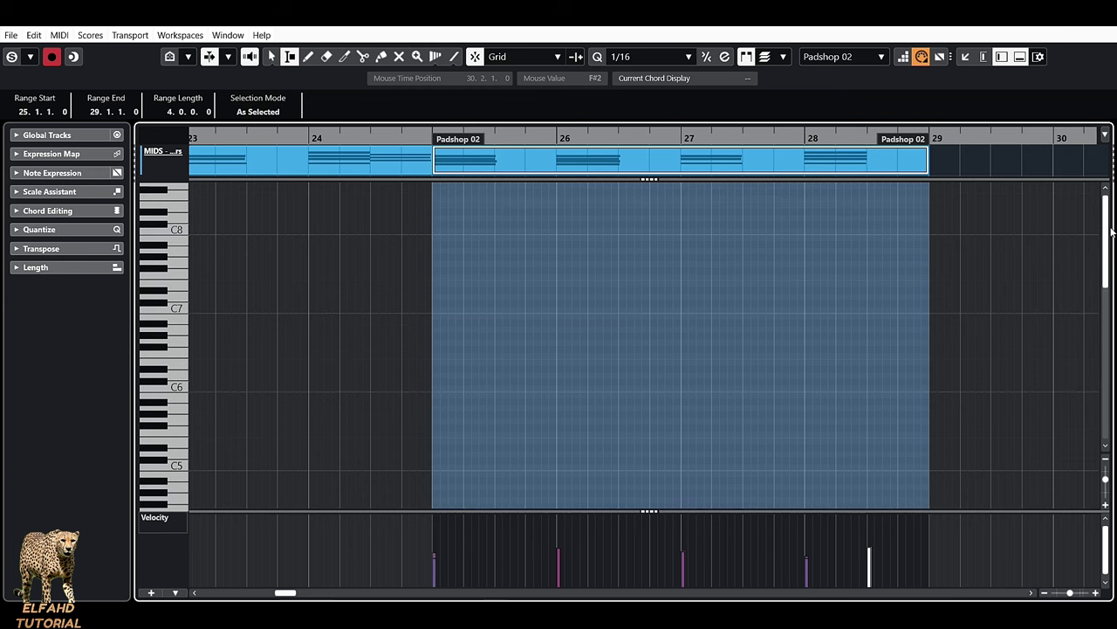
{"action": "scroll", "coordinate": [646, 344], "scroll_direction": "up", "scroll_amount": 15}
{"action": "scroll", "coordinate": [1114, 220], "scroll_direction": "down", "scroll_amount": 2}
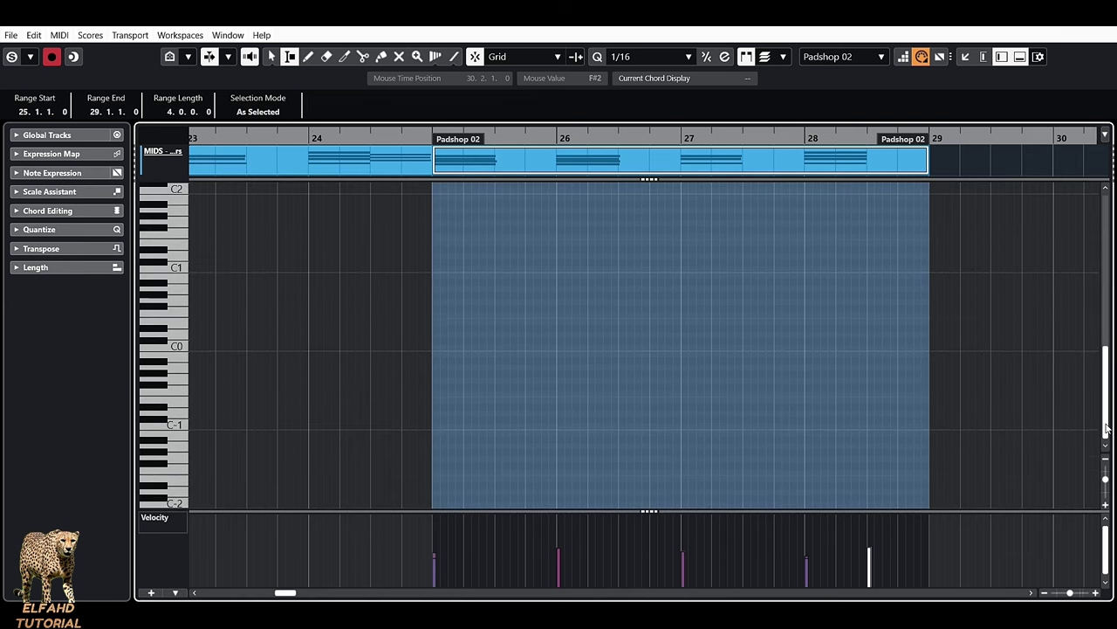
{"action": "scroll", "coordinate": [627, 347], "scroll_direction": "up", "scroll_amount": 2}
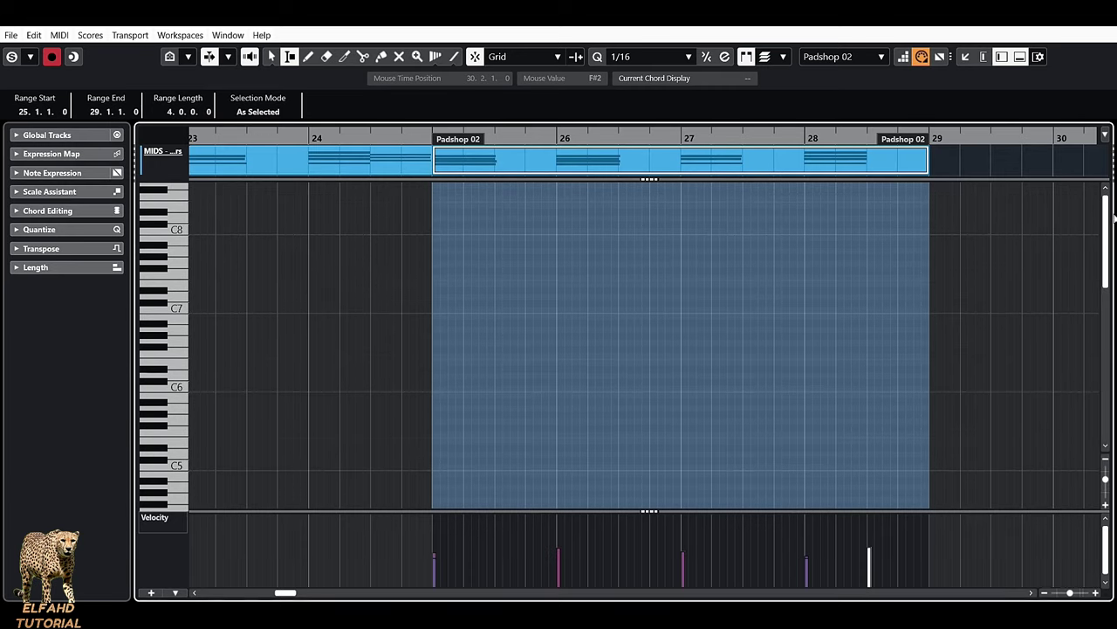
{"action": "left_click_drag", "start_coordinate": [1107, 228], "coordinate": [1106, 362]}
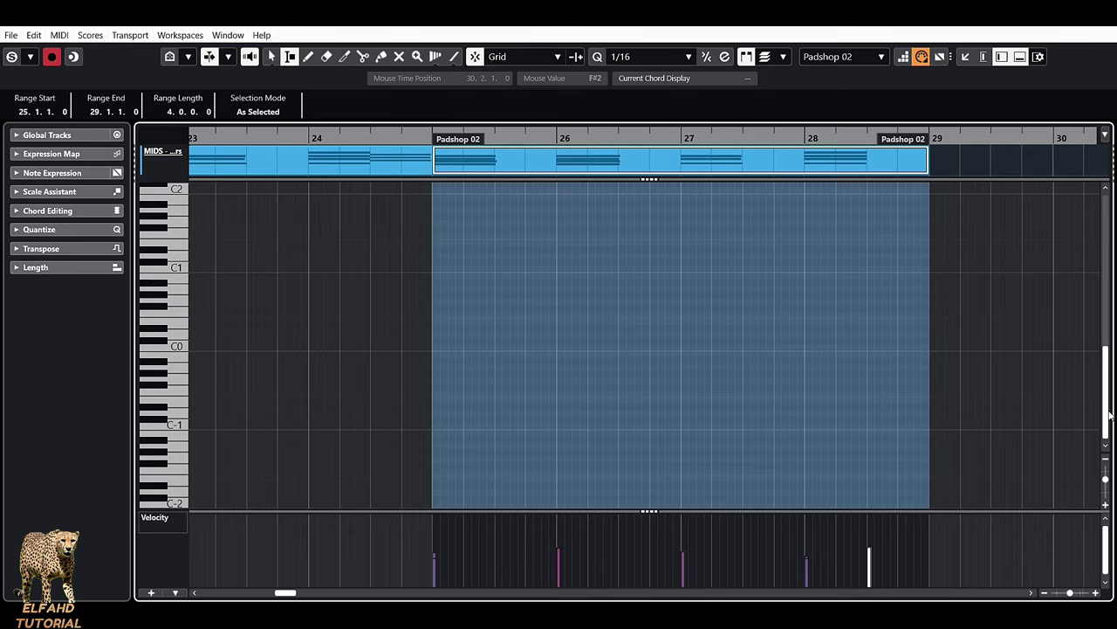
{"action": "left_click", "coordinate": [1072, 374]}
{"action": "left_click", "coordinate": [1051, 282]}
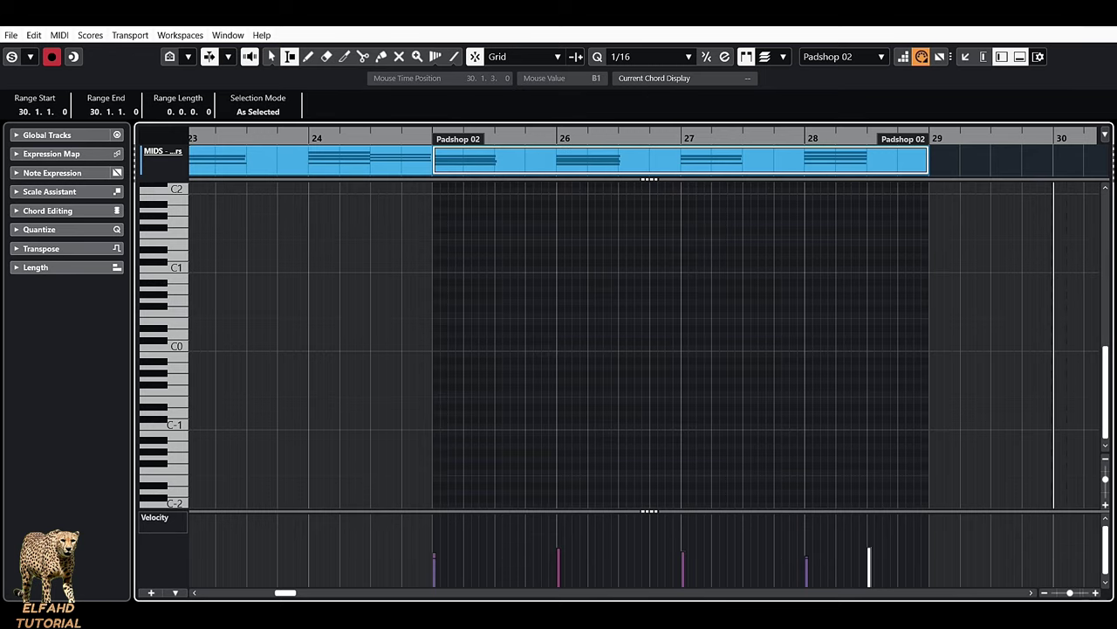
Close the current Key Editor and open the Padshop 01 part at bar 25 of MIDS - Lead 2 in a separate Key Editor window
{"action": "left_click", "coordinate": [1095, 26]}
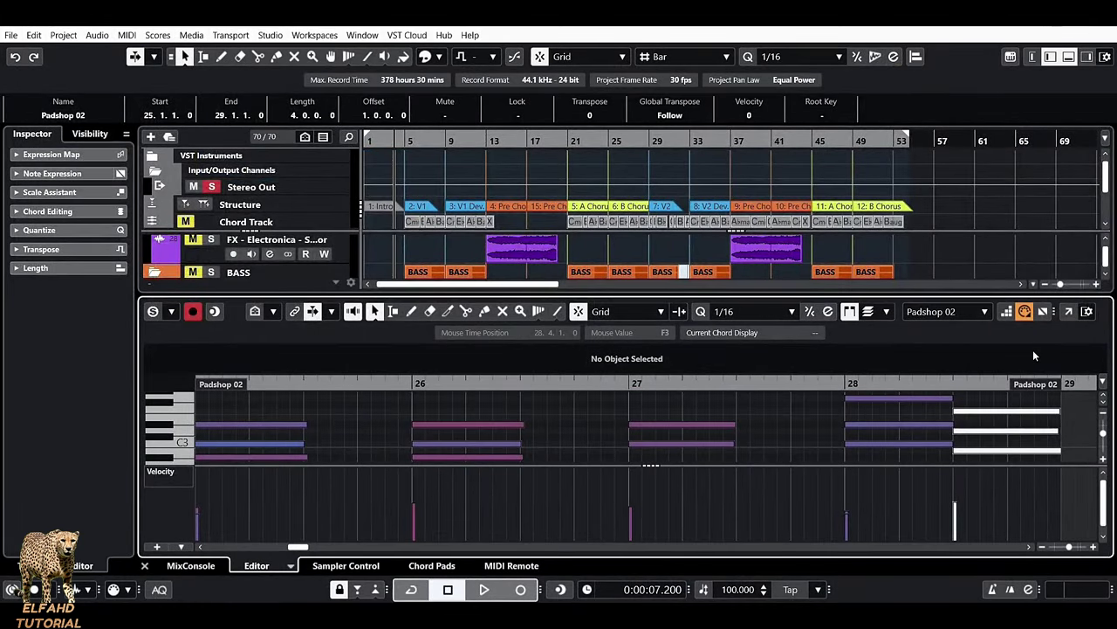
{"action": "left_click", "coordinate": [143, 567]}
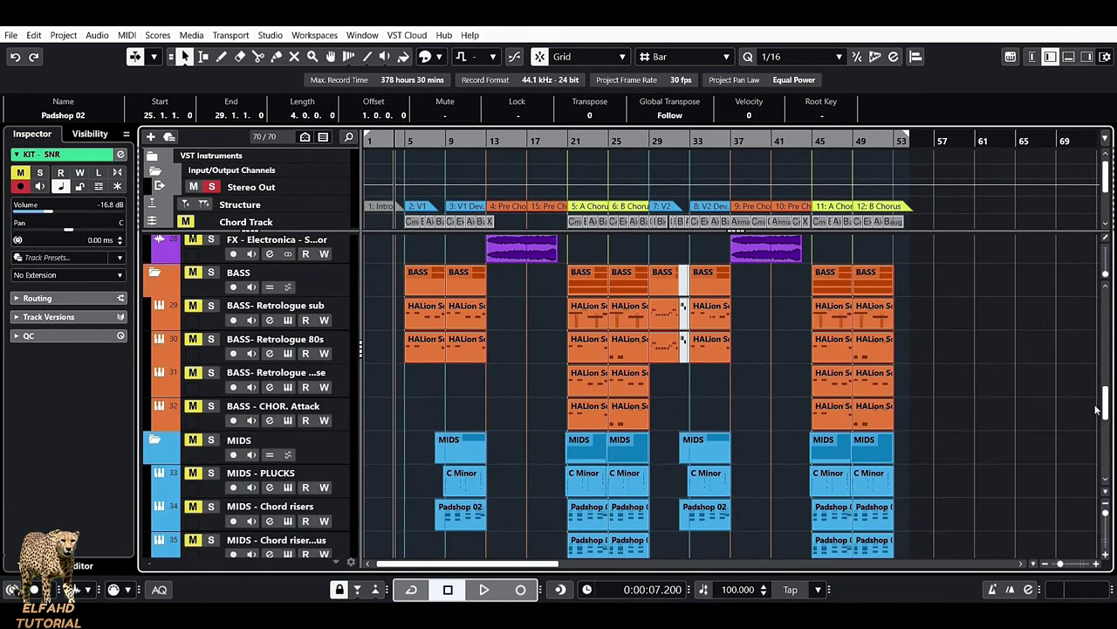
{"action": "scroll", "coordinate": [1097, 409], "scroll_direction": "down", "scroll_amount": 4}
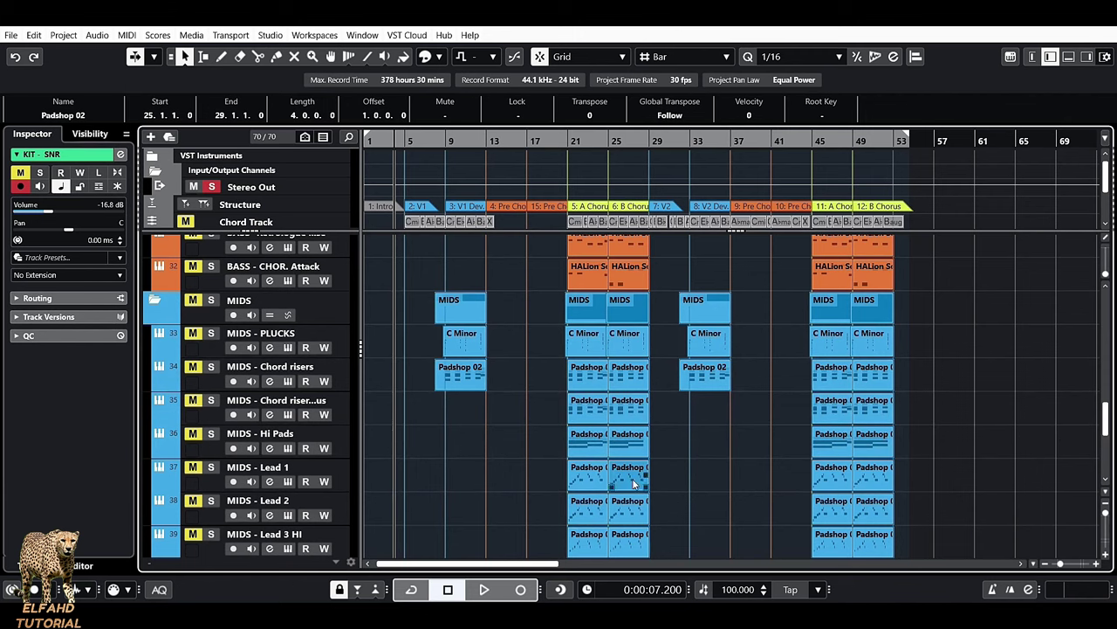
{"action": "double_click", "coordinate": [583, 478]}
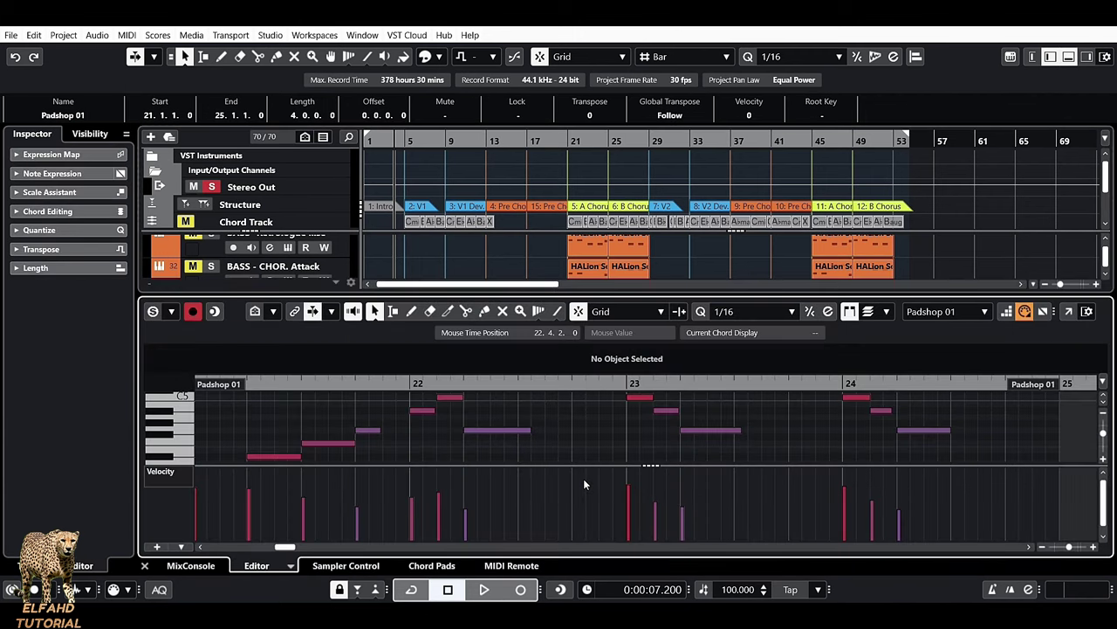
{"action": "left_click", "coordinate": [143, 567]}
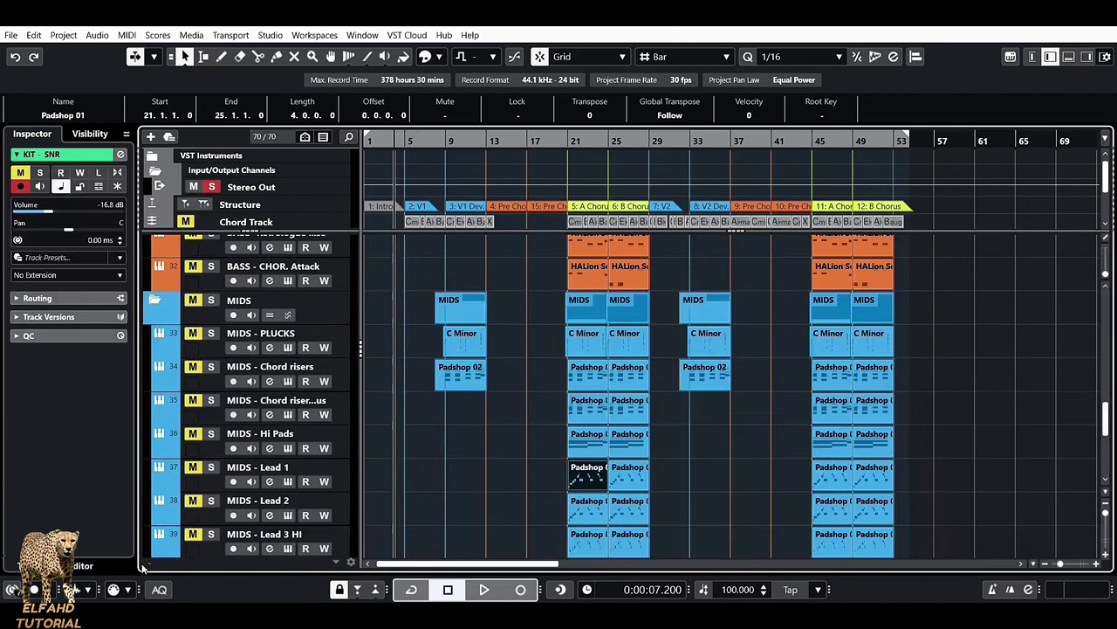
{"action": "double_click", "coordinate": [626, 508]}
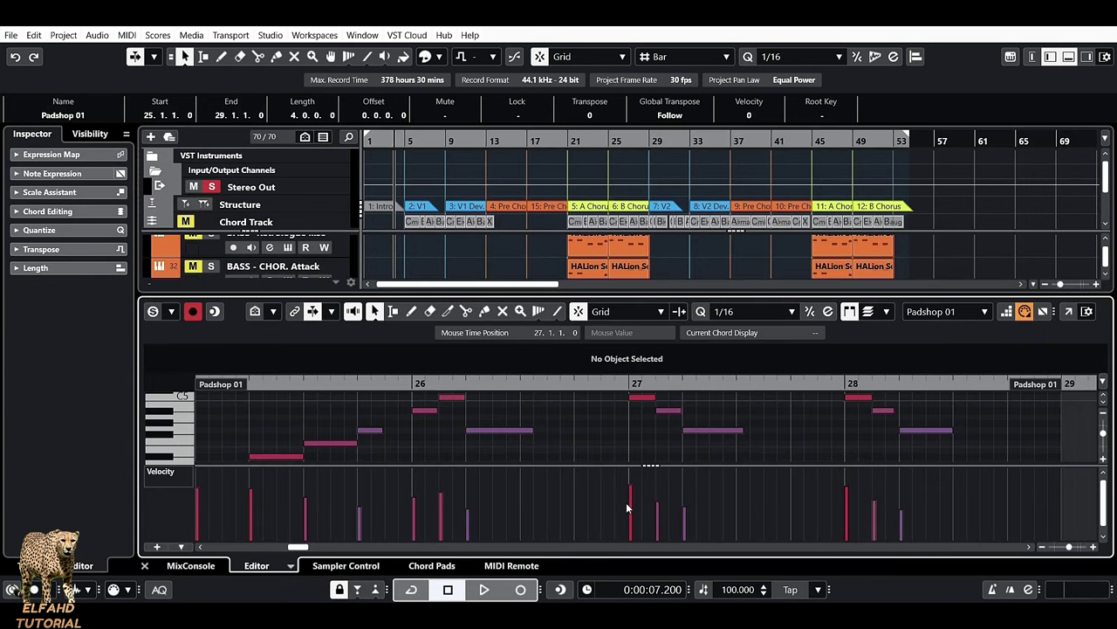
{"action": "left_click", "coordinate": [1069, 310]}
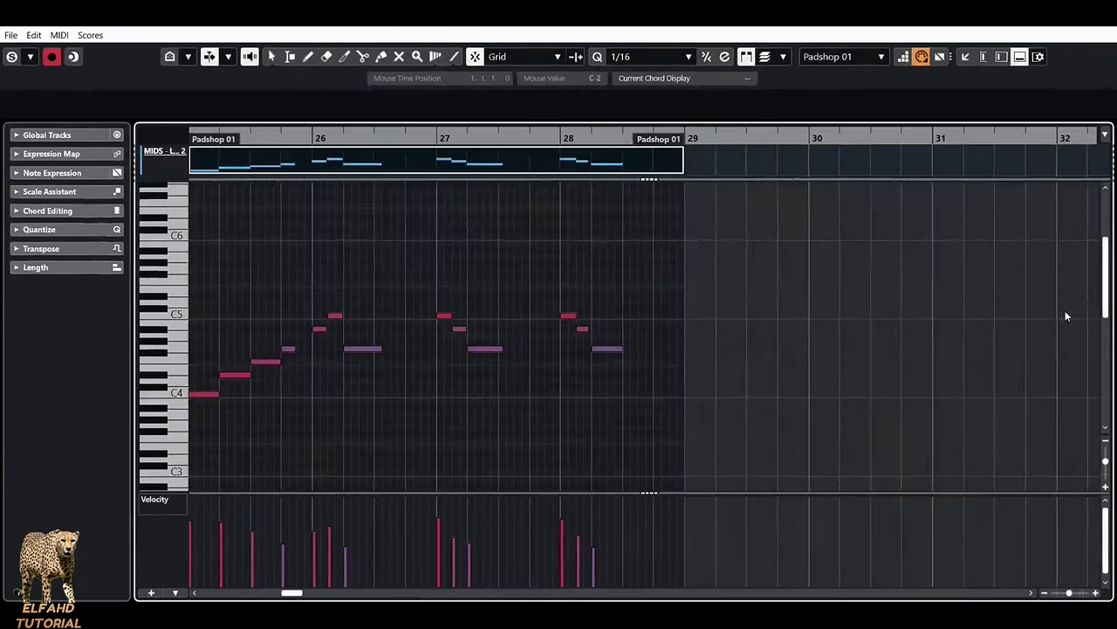
{"action": "mouse_move", "coordinate": [292, 593]}
{"action": "left_mouse_down"}
{"action": "mouse_move", "coordinate": [267, 593]}
{"action": "mouse_move", "coordinate": [284, 592]}
{"action": "left_mouse_up"}
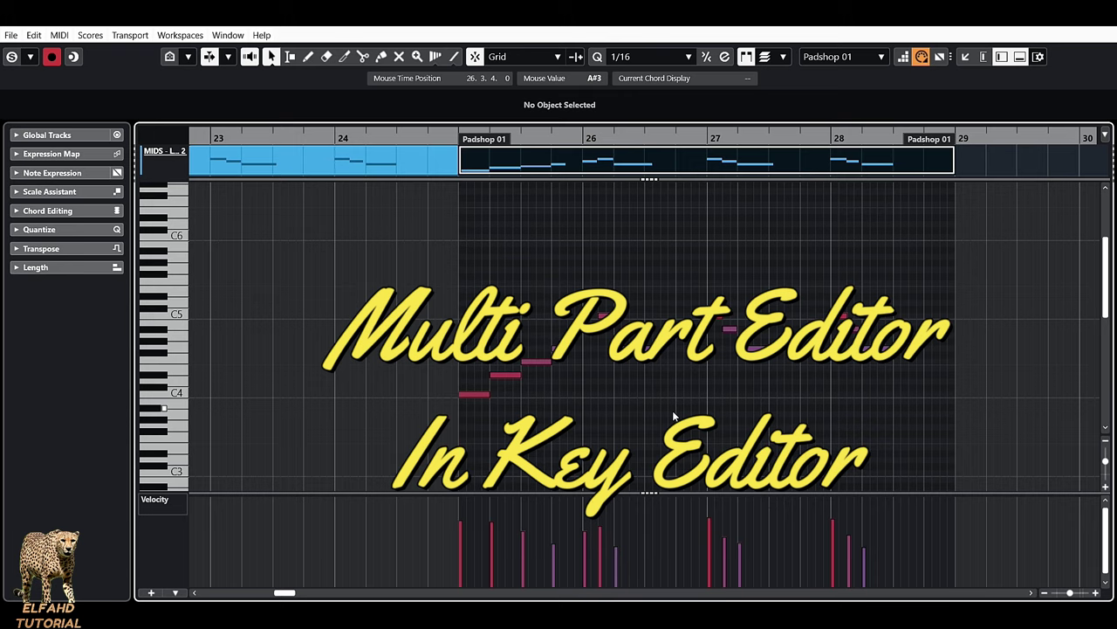
Show the Key Editor's track visibility list and make the KIT, BASS and all MIDS tracks visible
{"action": "left_click", "coordinate": [984, 57]}
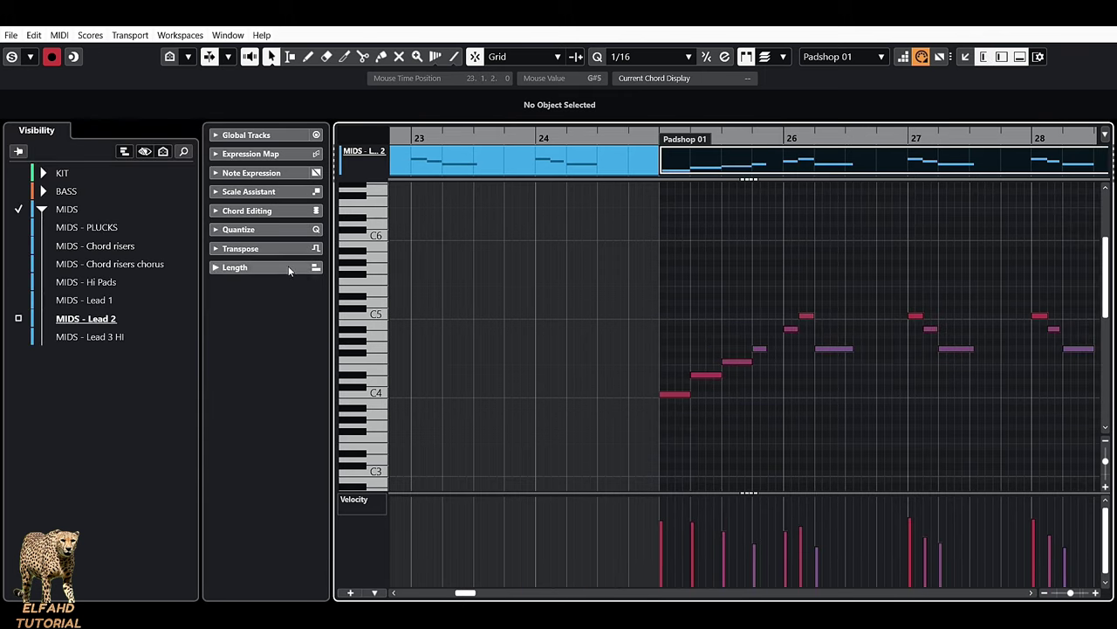
{"action": "left_click_drag", "start_coordinate": [16, 179], "coordinate": [18, 352]}
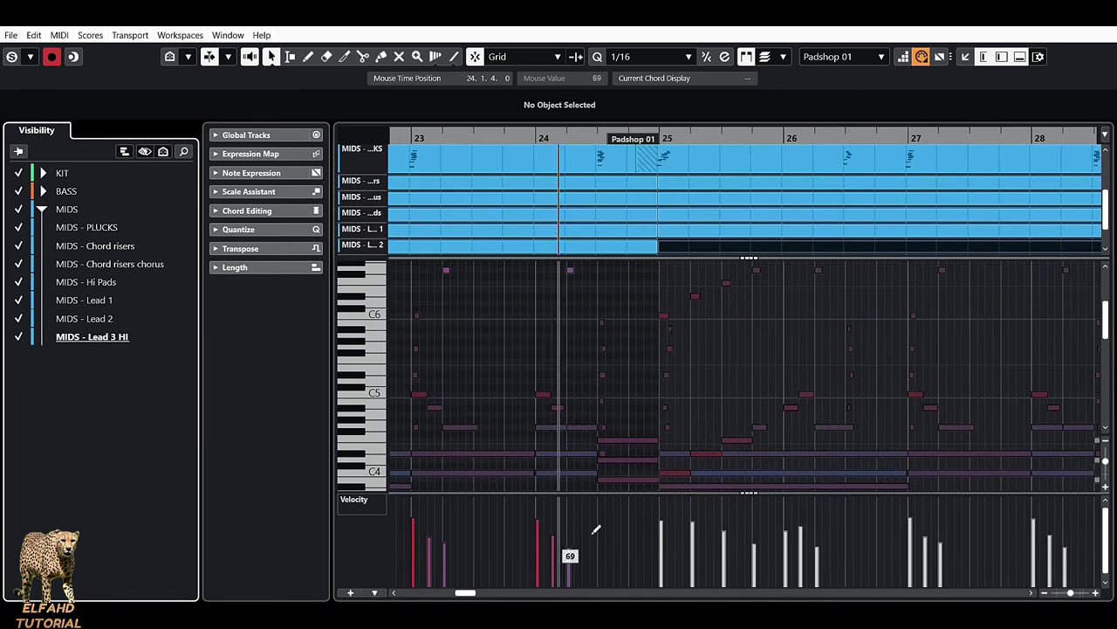
{"action": "left_click_drag", "start_coordinate": [478, 592], "coordinate": [524, 114]}
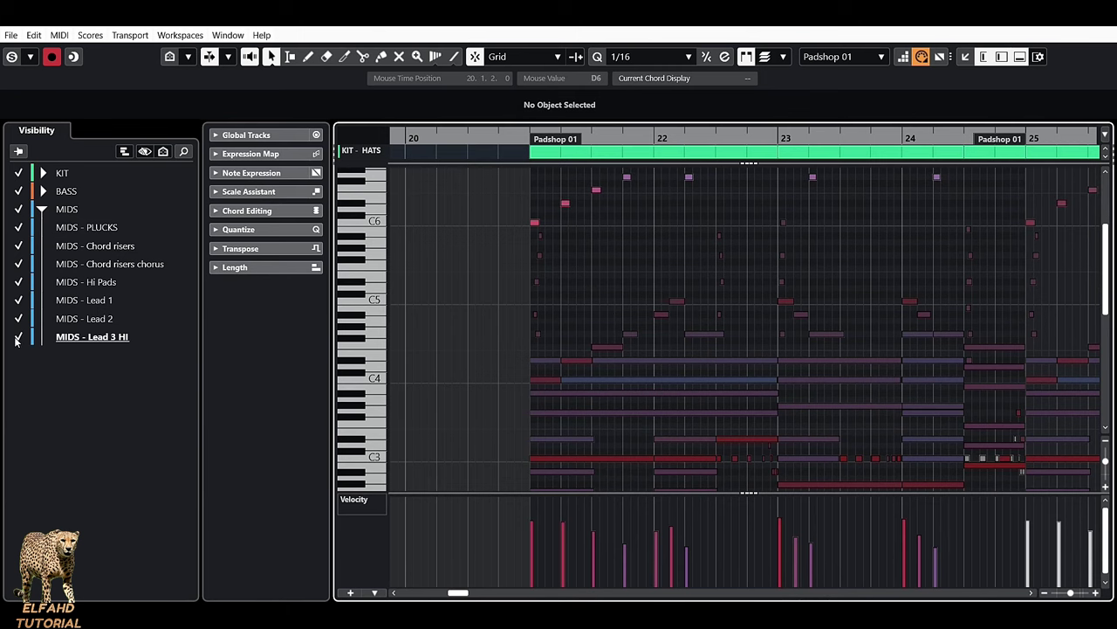
Hide the KIT, BASS and MIDS tracks in the Key Editor, leaving only MIDS - Chord risers chorus and MIDS - Lead 3 HI shown
{"action": "left_click_drag", "start_coordinate": [15, 341], "coordinate": [20, 229]}
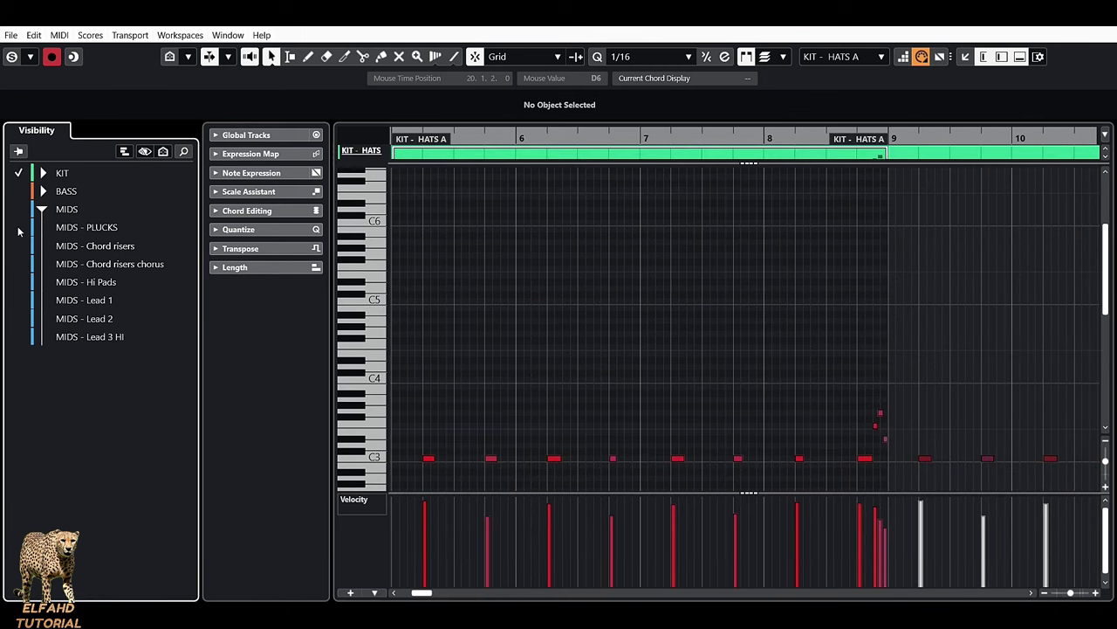
{"action": "left_click", "coordinate": [18, 264]}
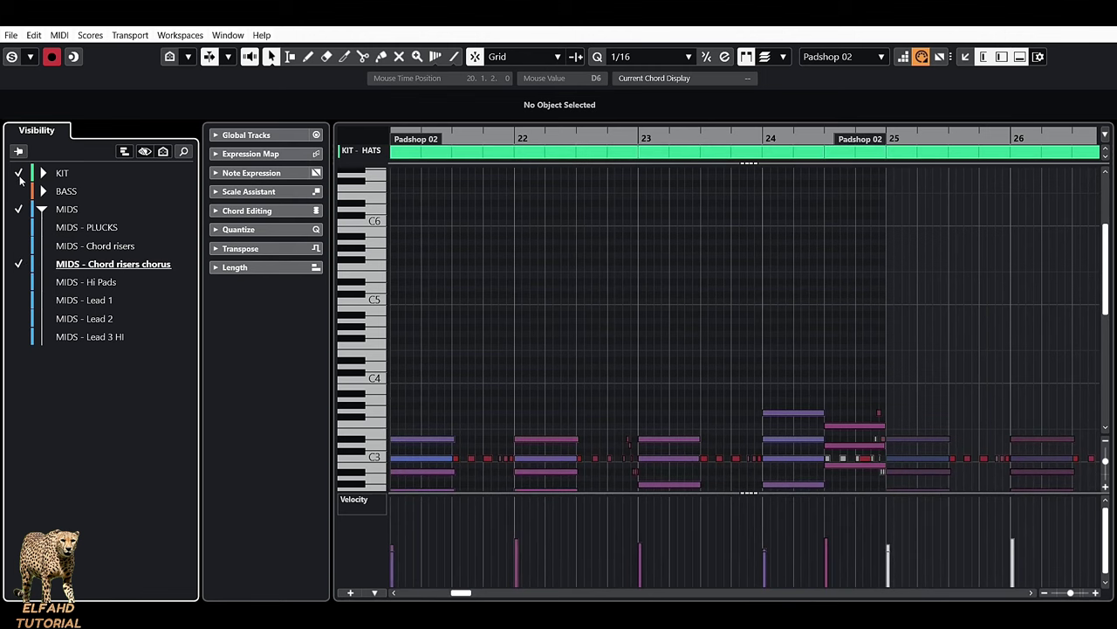
{"action": "left_click", "coordinate": [20, 175]}
{"action": "left_click", "coordinate": [19, 338]}
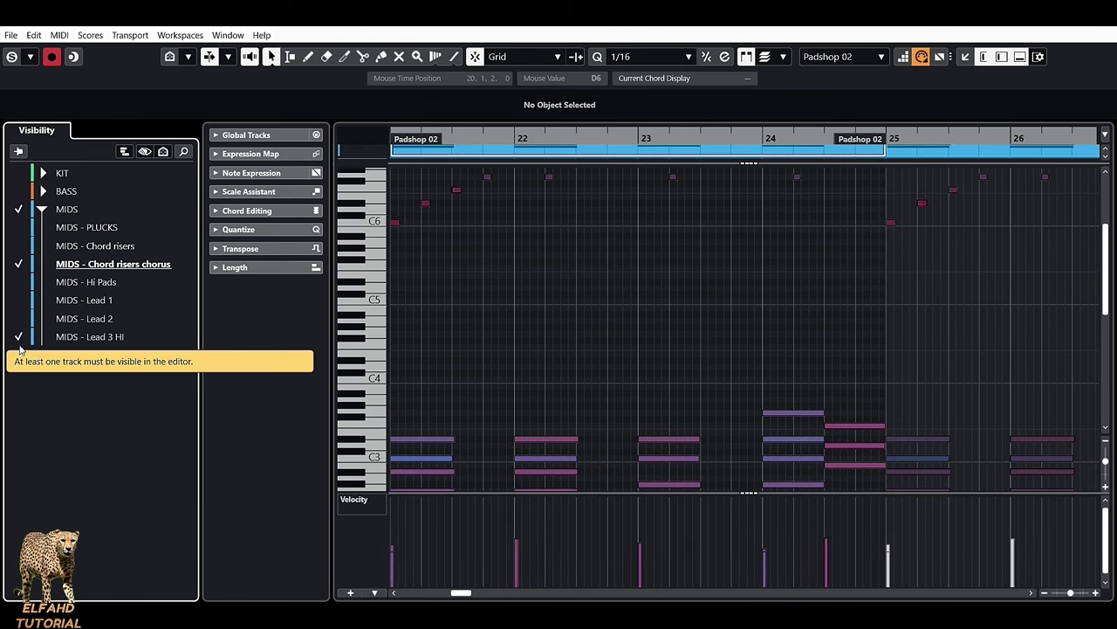
Hide MIDS - Lead 3 HI in the Key Editor and make MIDS - Lead 1 and MIDS - Lead 2 visible alongside MIDS - Chord risers chorus
{"action": "left_click", "coordinate": [20, 341]}
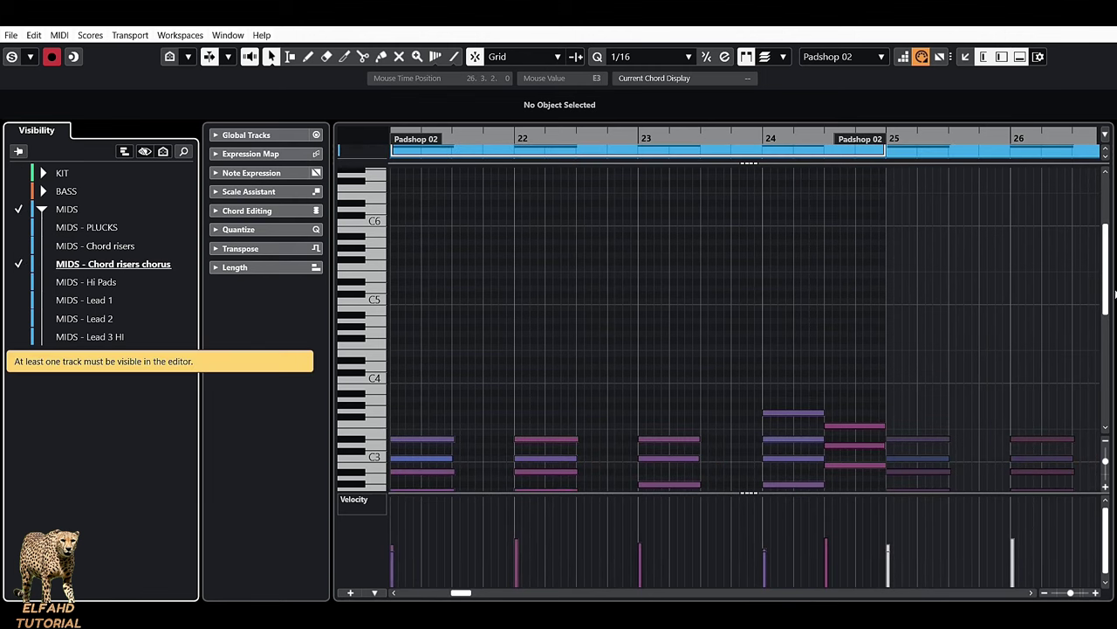
{"action": "scroll", "coordinate": [1110, 295], "scroll_direction": "down", "scroll_amount": 4}
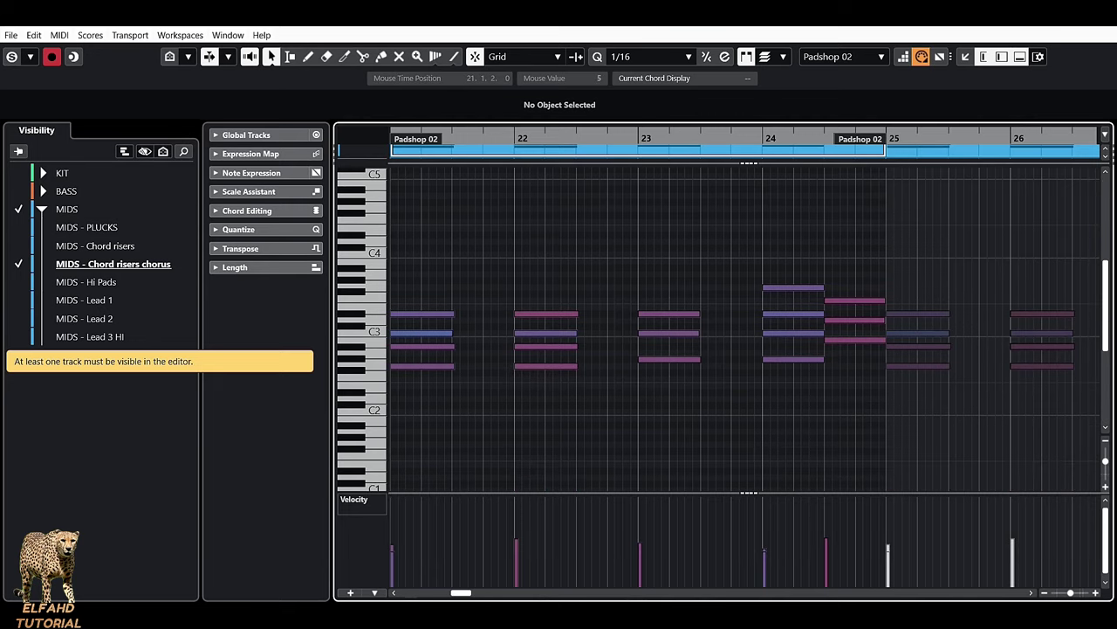
{"action": "mouse_move", "coordinate": [461, 593]}
{"action": "left_mouse_down"}
{"action": "mouse_move", "coordinate": [448, 593]}
{"action": "mouse_move", "coordinate": [465, 595]}
{"action": "left_mouse_up"}
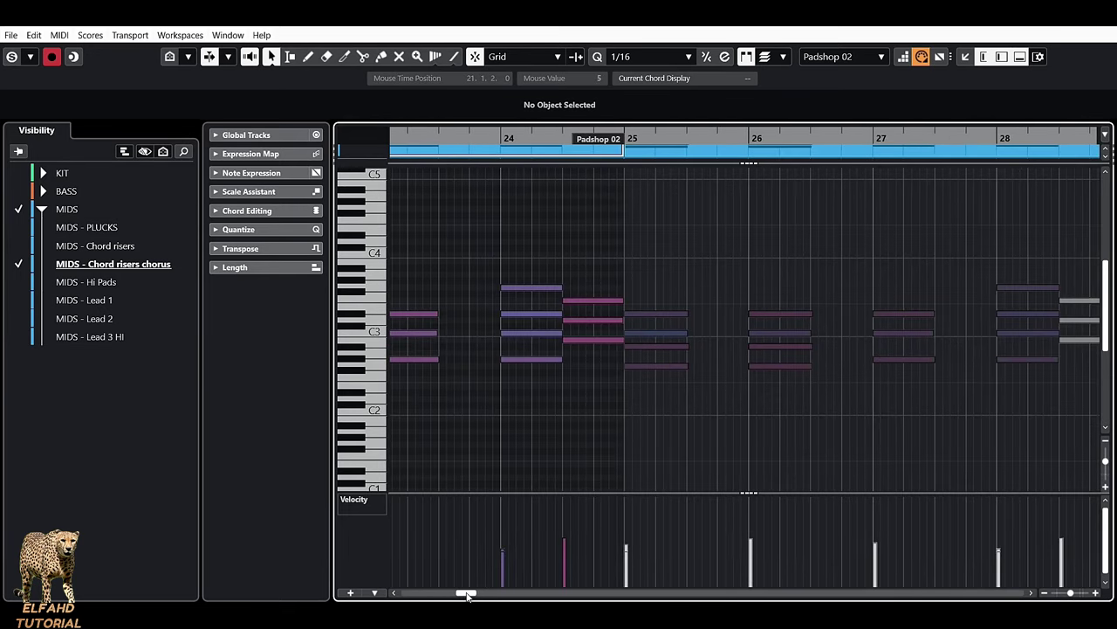
{"action": "left_click", "coordinate": [19, 300]}
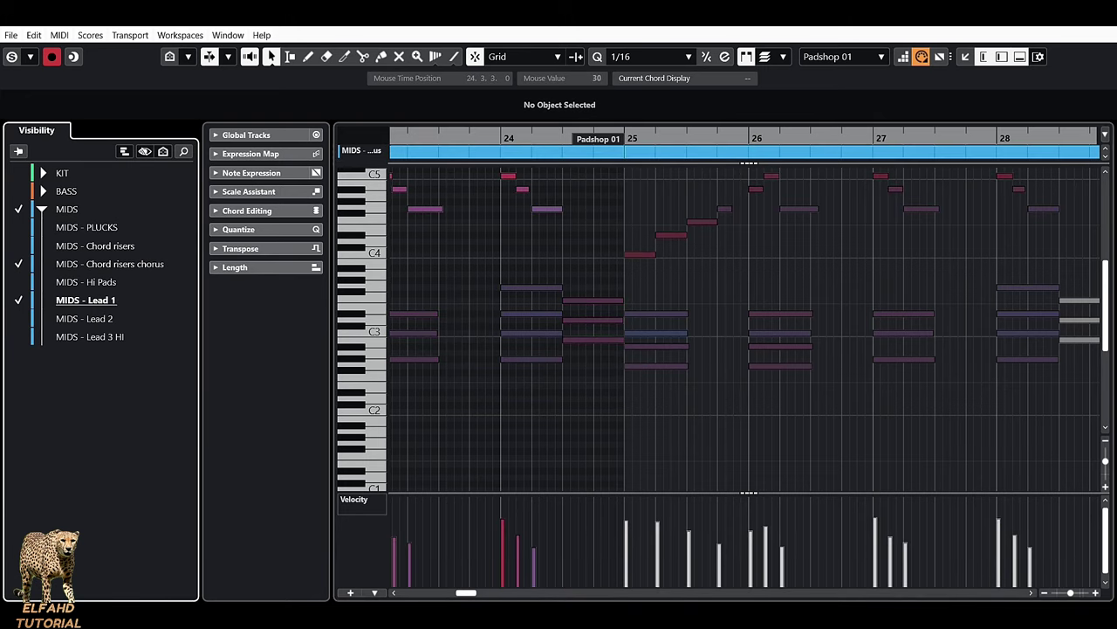
{"action": "left_click", "coordinate": [19, 319]}
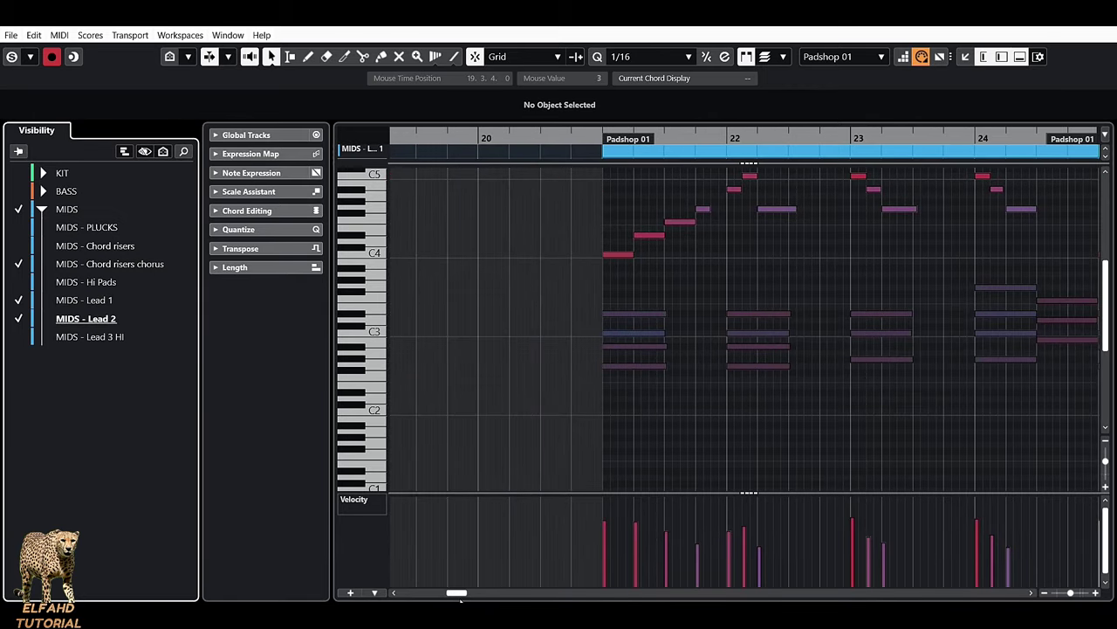
{"action": "scroll", "coordinate": [1094, 338], "scroll_direction": "down", "scroll_amount": 10}
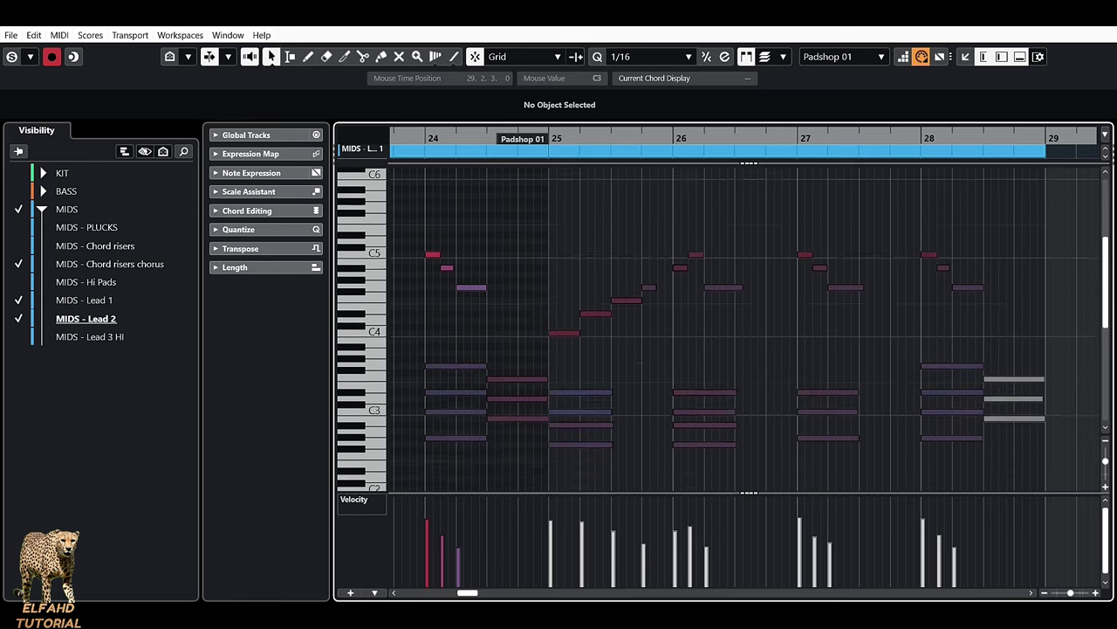
{"action": "scroll", "coordinate": [933, 357], "scroll_direction": "up", "scroll_amount": 10}
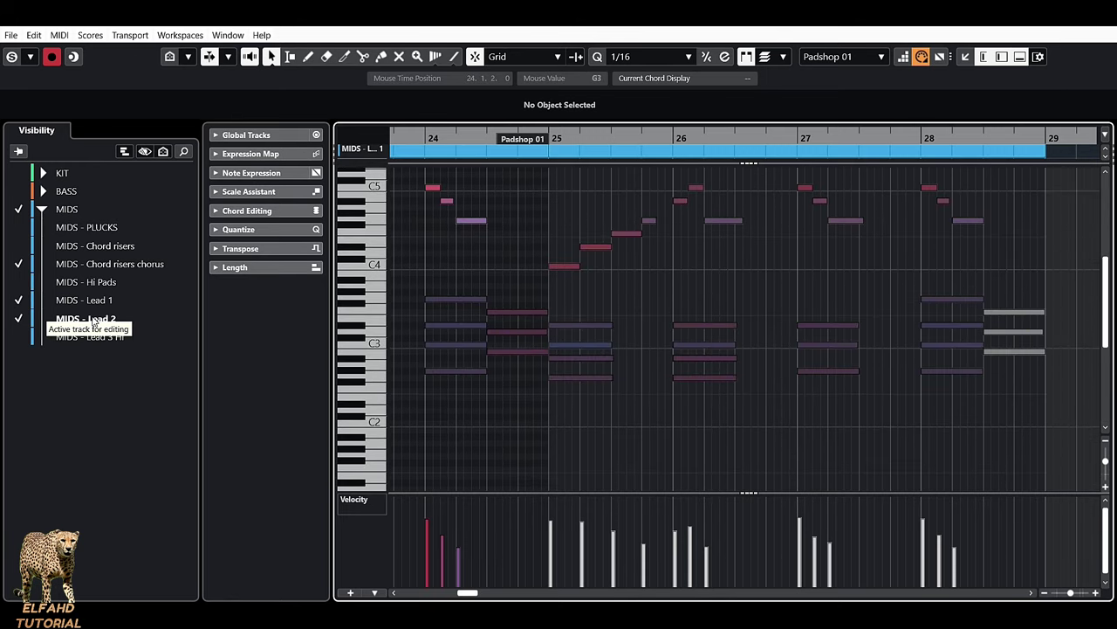
Switch the active track for editing to MIDS - Chord risers chorus and back to MIDS - Lead 2
{"action": "left_click", "coordinate": [93, 321]}
{"action": "left_click", "coordinate": [104, 264]}
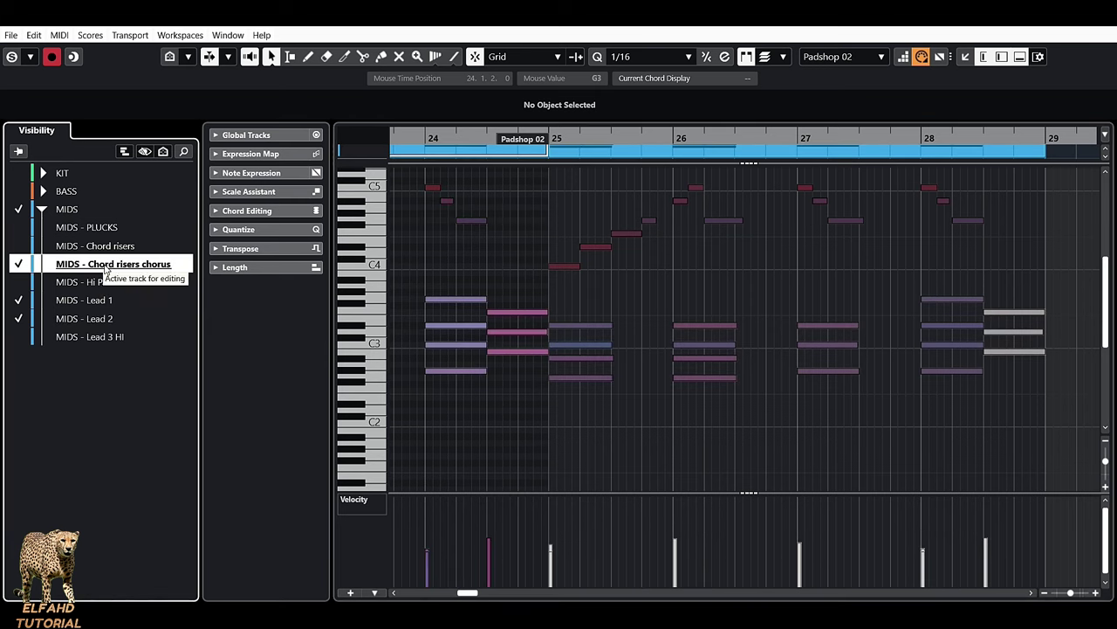
{"action": "left_click", "coordinate": [87, 320]}
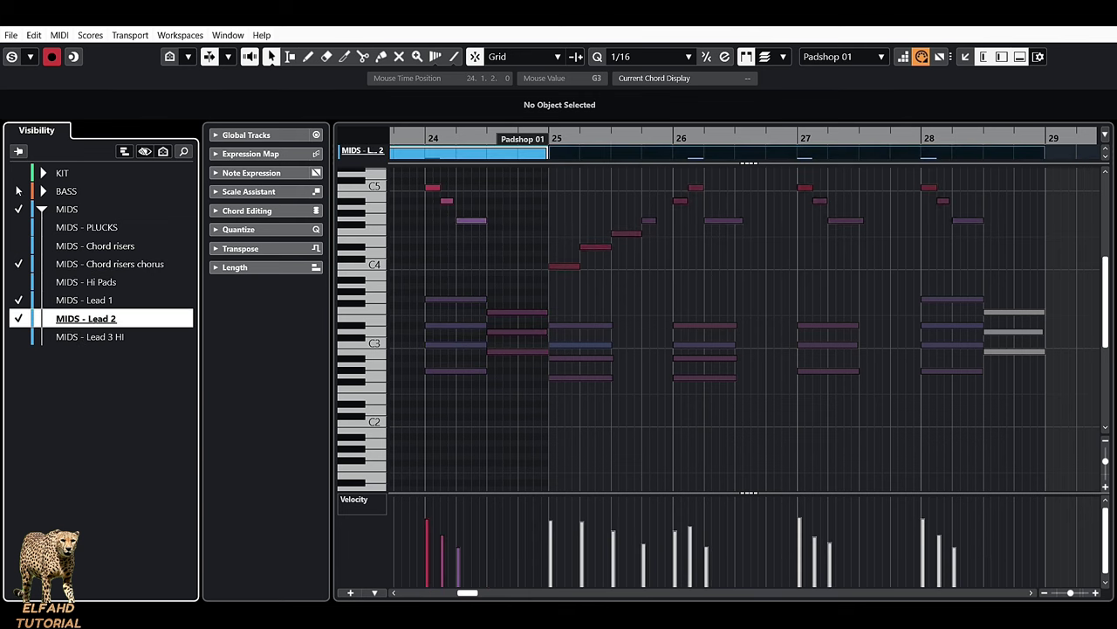
Make the KIT and BASS tracks and all remaining MIDS tracks visible in the Key Editor
{"action": "left_click", "coordinate": [18, 190]}
{"action": "left_click_drag", "start_coordinate": [19, 229], "coordinate": [25, 362]}
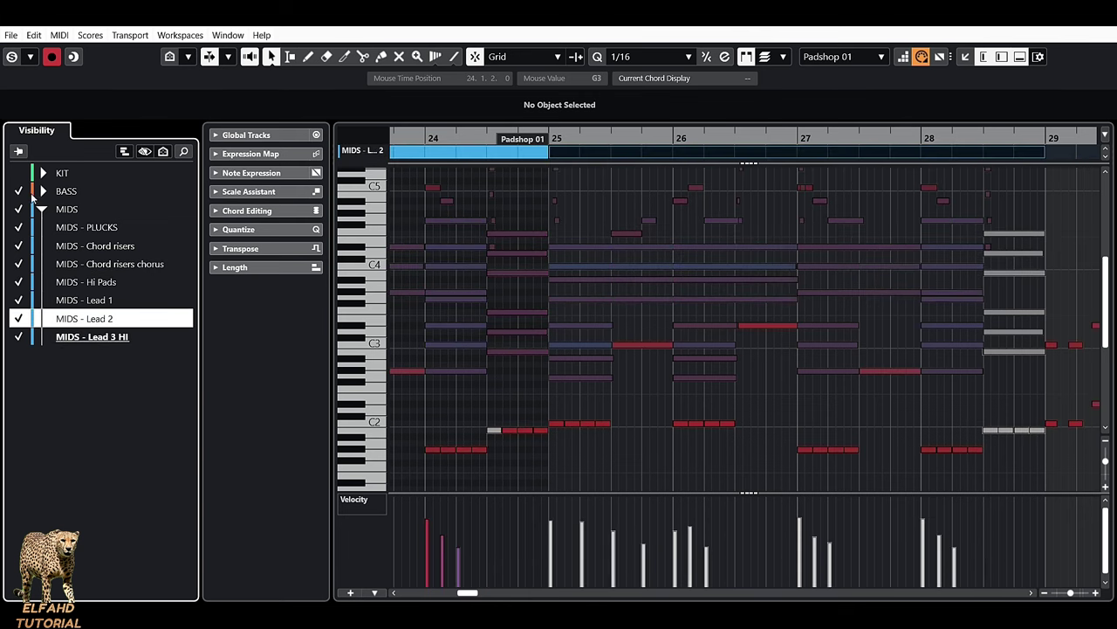
{"action": "left_click", "coordinate": [19, 172]}
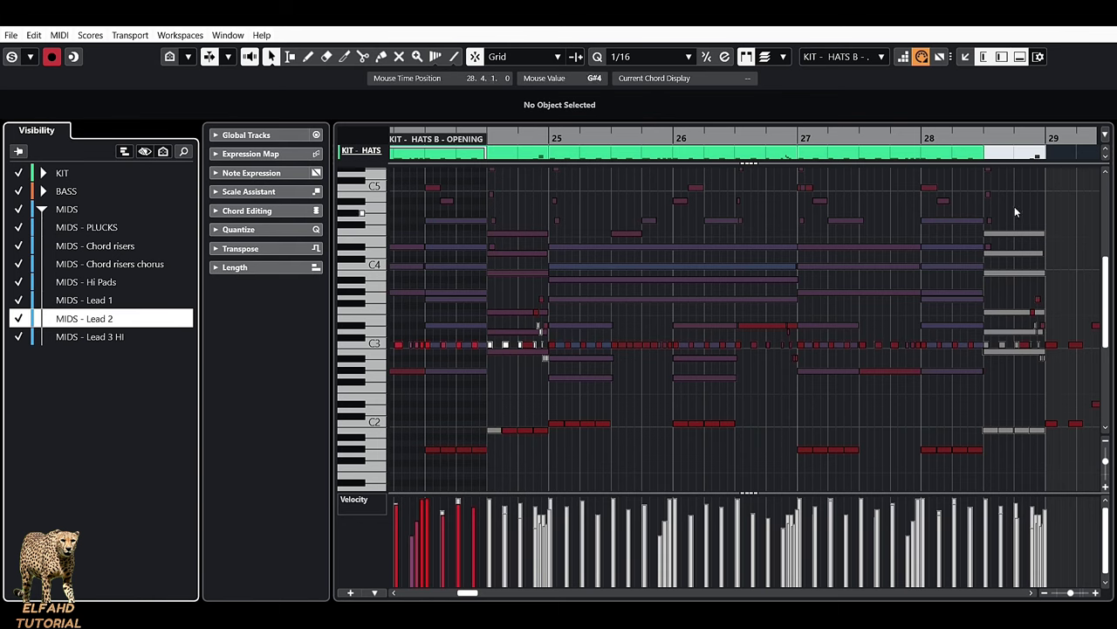
Close the separate Key Editor window and the lower zone editor to return to the full project view
{"action": "left_click", "coordinate": [1097, 29]}
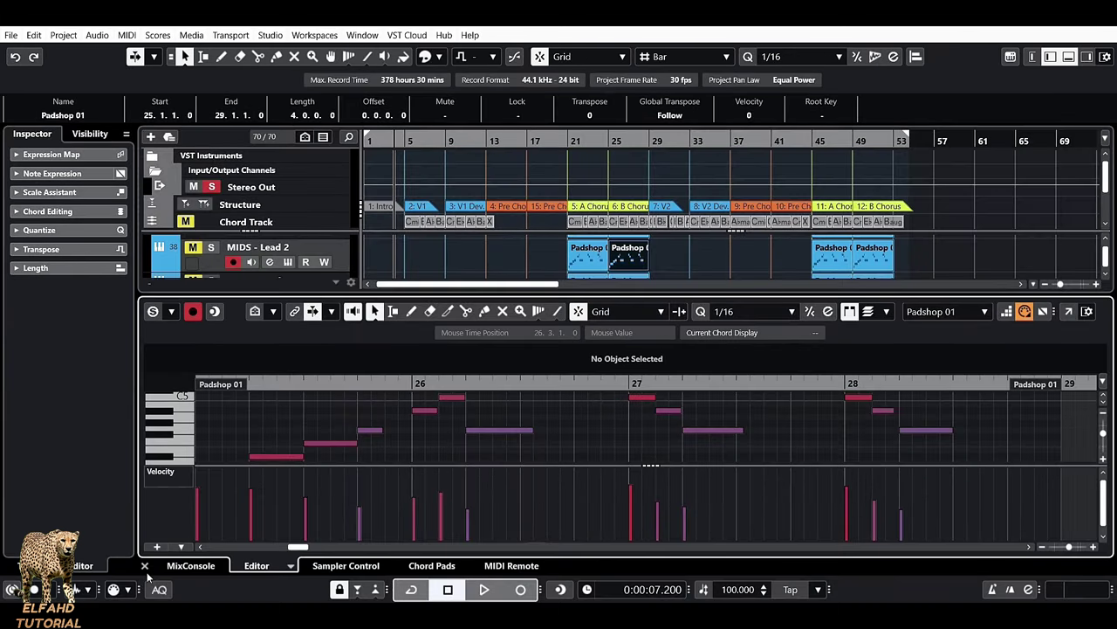
{"action": "left_click", "coordinate": [145, 566]}
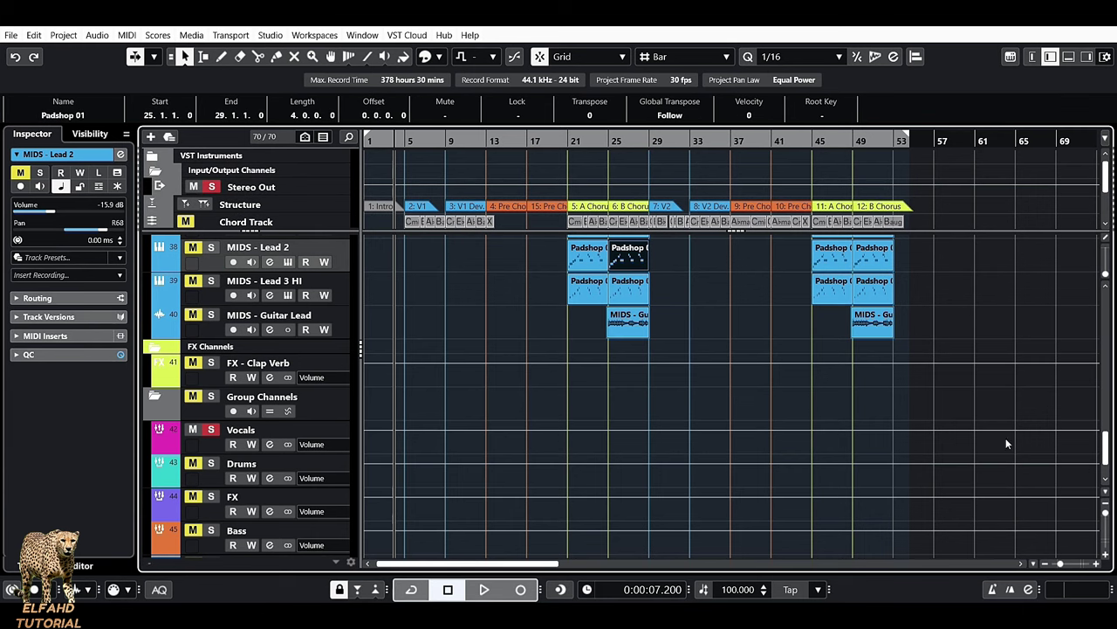
{"action": "left_click_drag", "start_coordinate": [1106, 442], "coordinate": [1105, 408]}
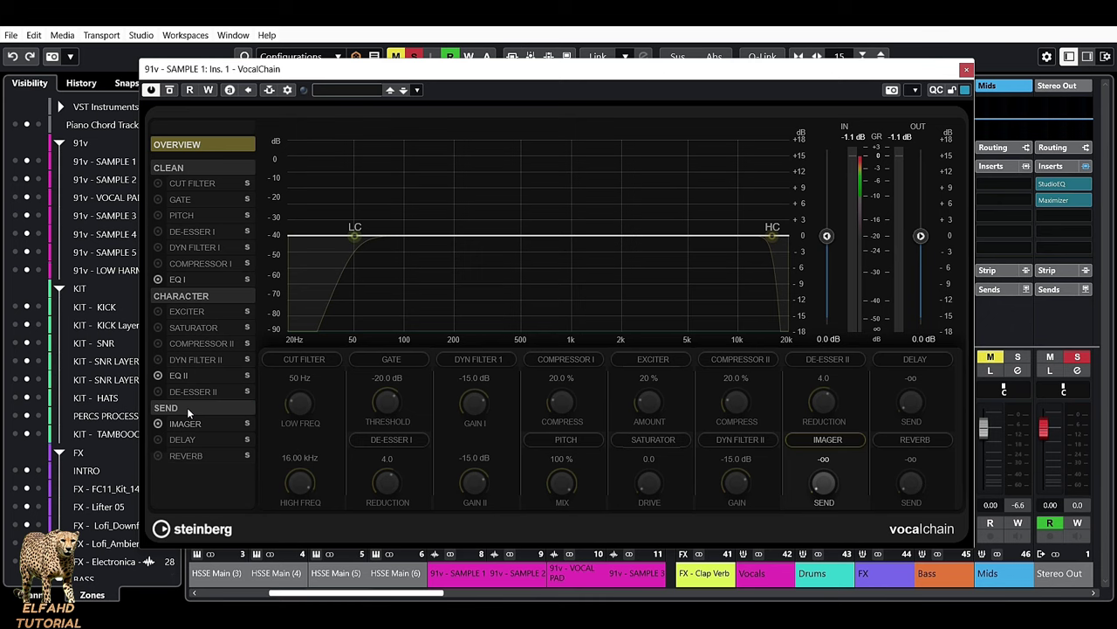
Show VocalChain's Clean section, start playback and switch on the Cut Filter module, comparing the sound with and without it
{"action": "left_click", "coordinate": [179, 169]}
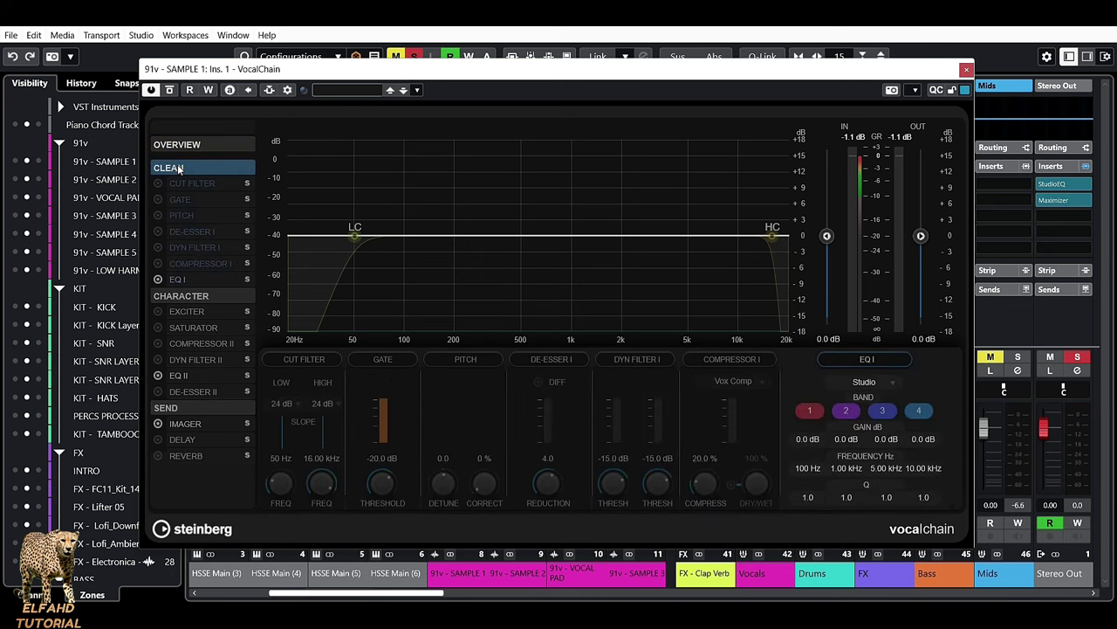
{"action": "key", "text": "space"}
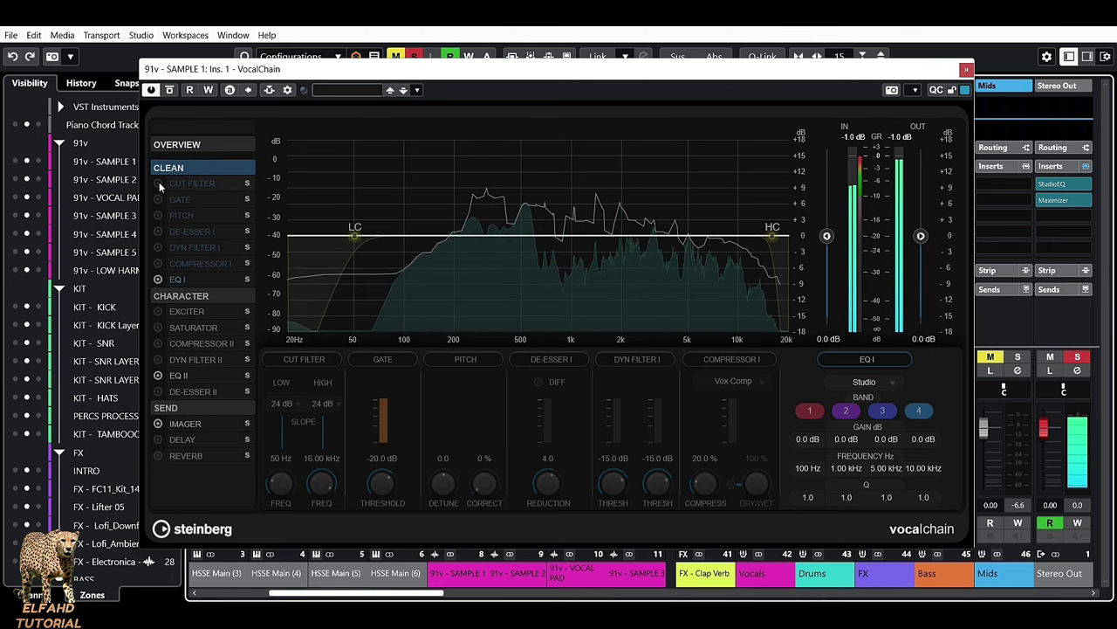
{"action": "left_click", "coordinate": [184, 183]}
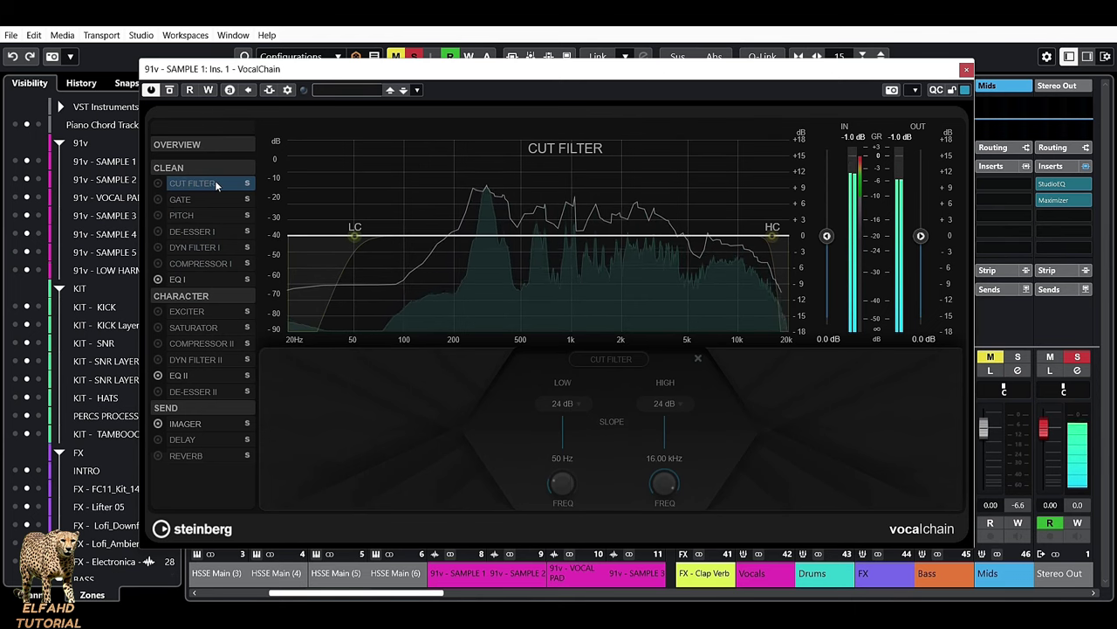
{"action": "left_click", "coordinate": [158, 183]}
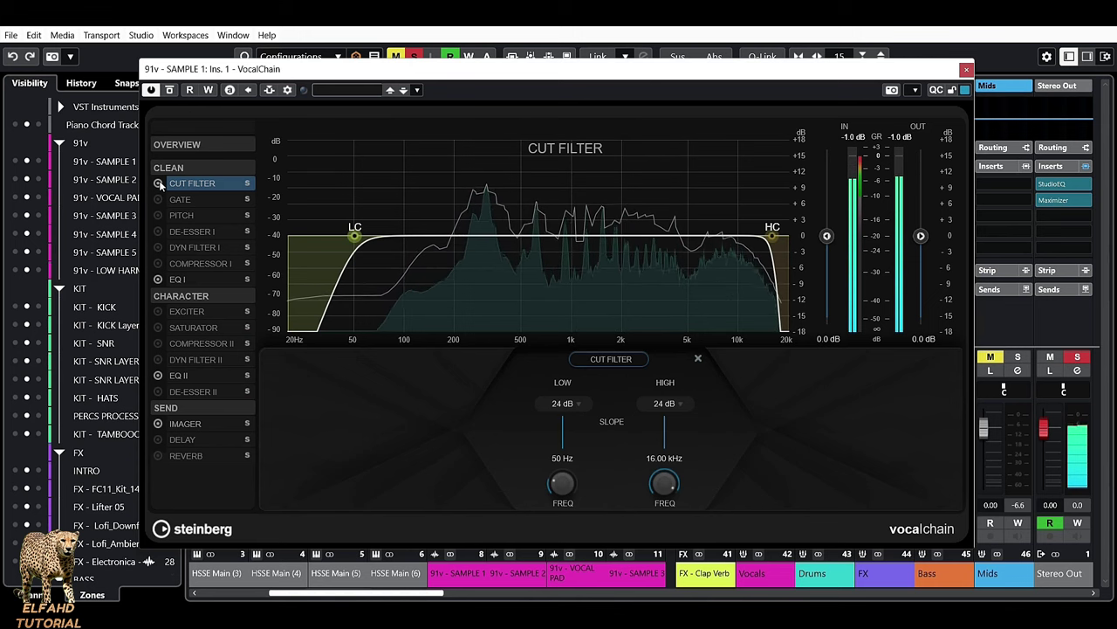
{"action": "left_click", "coordinate": [158, 183]}
{"action": "left_click", "coordinate": [158, 183]}
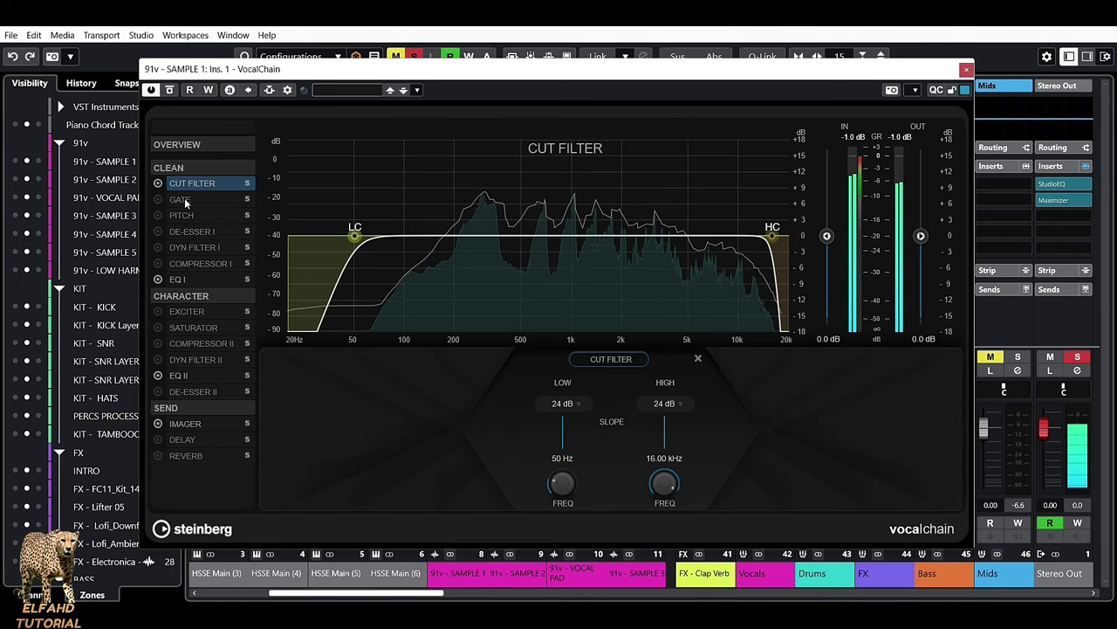
Switch on VocalChain's Gate module and set its range to -22.0 dB and its release to 278 ms, leaving side-chain off
{"action": "left_click", "coordinate": [162, 200]}
{"action": "left_click", "coordinate": [159, 199]}
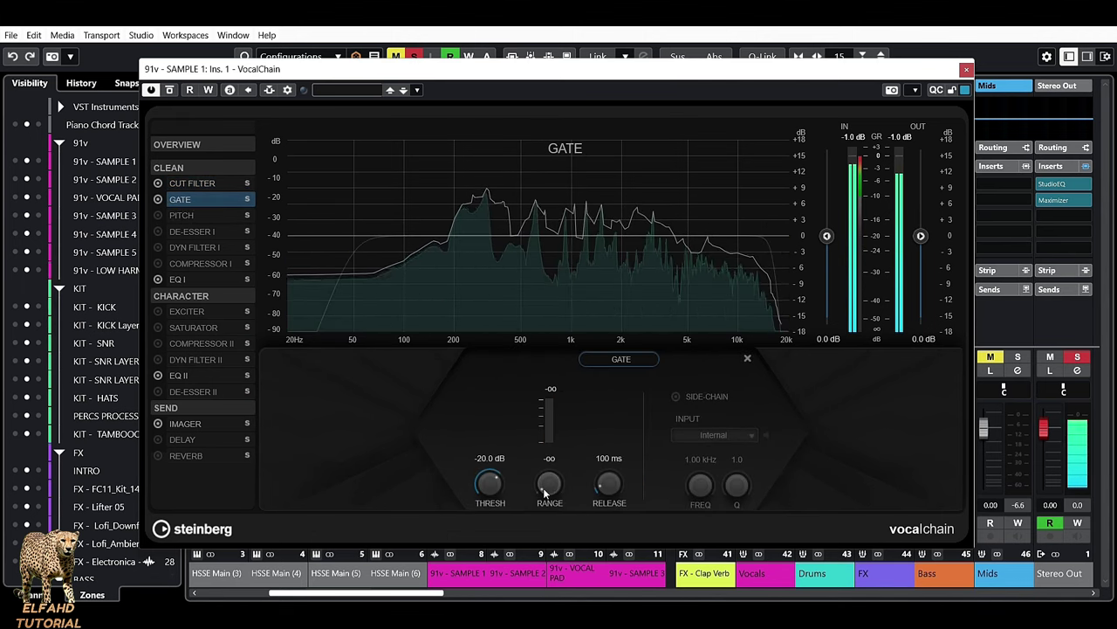
{"action": "left_click_drag", "start_coordinate": [549, 482], "coordinate": [563, 401]}
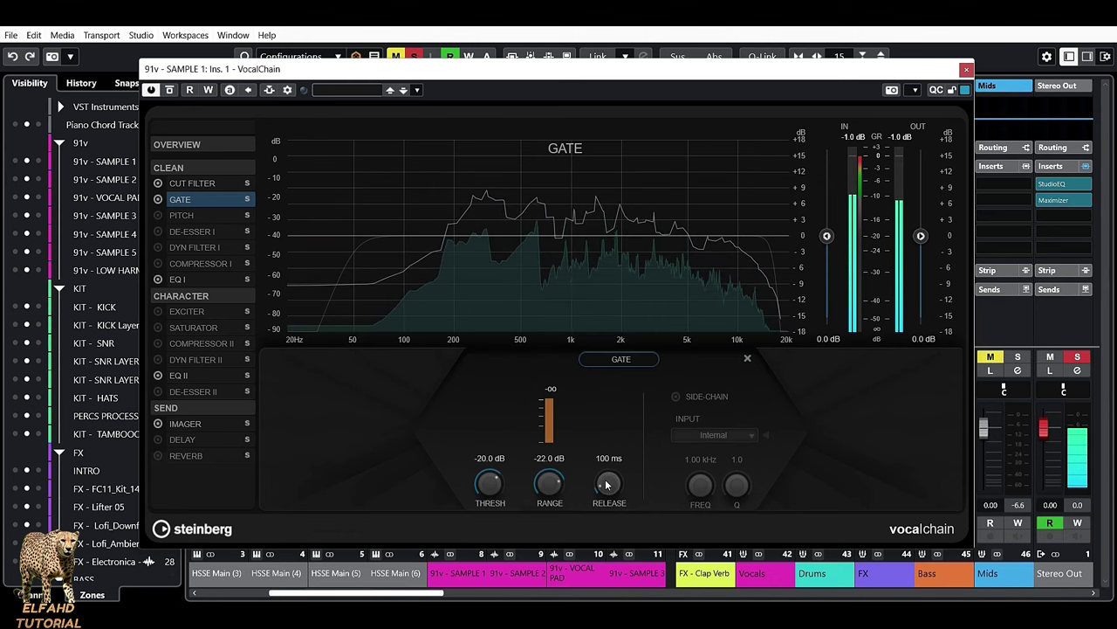
{"action": "left_click_drag", "start_coordinate": [607, 485], "coordinate": [613, 469]}
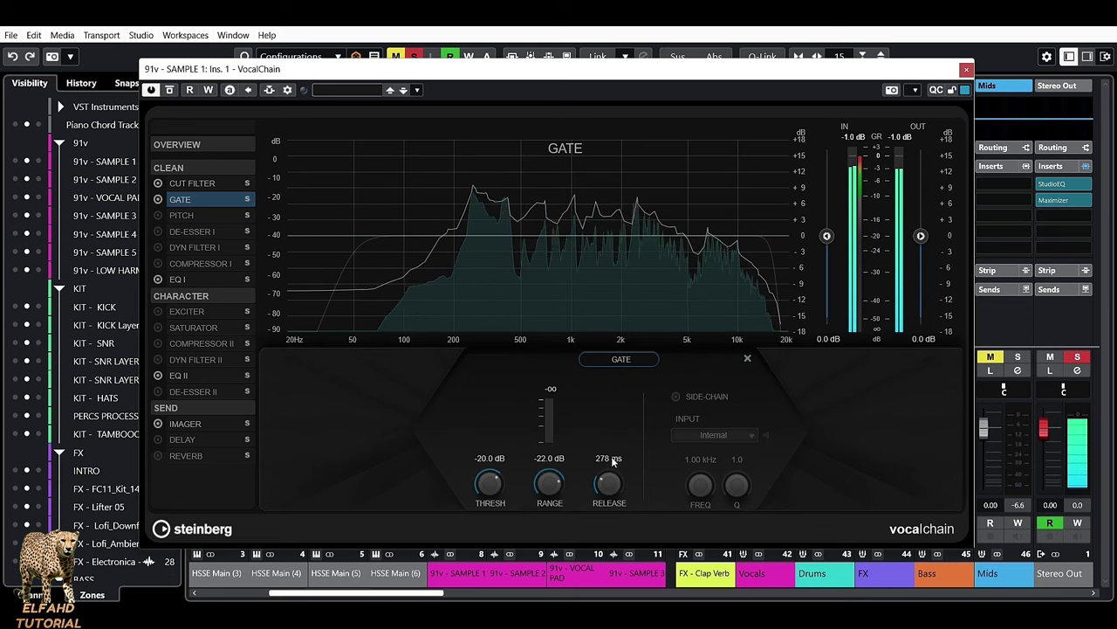
{"action": "left_click", "coordinate": [676, 398]}
{"action": "left_click", "coordinate": [675, 398]}
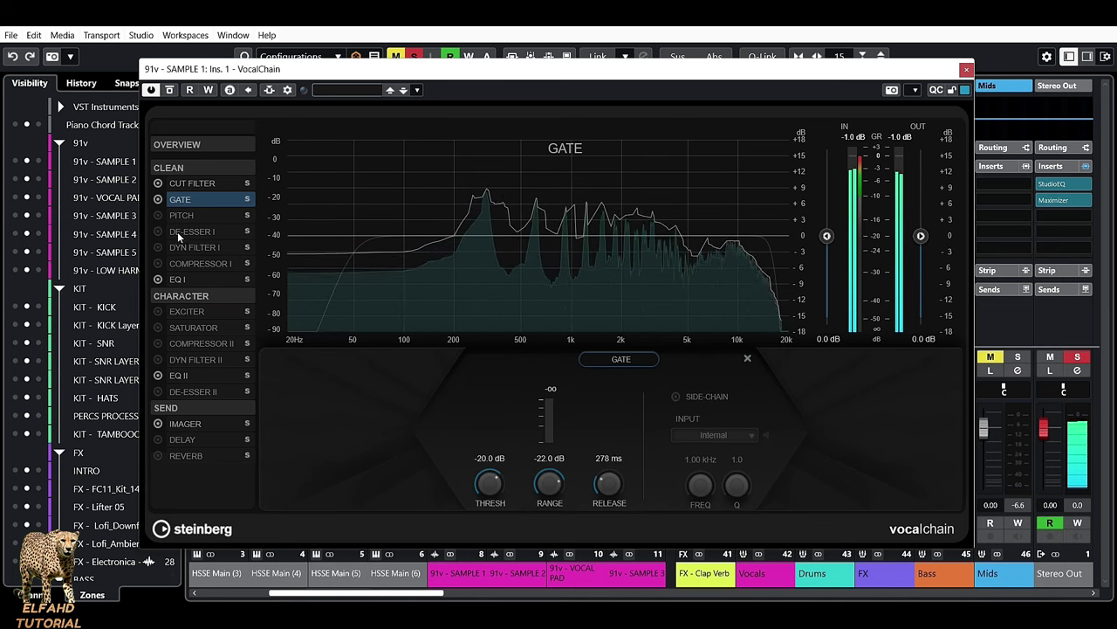
Open VocalChain's Pitch module and set its mix to 82 % and its correction to 25 %
{"action": "left_click", "coordinate": [199, 218]}
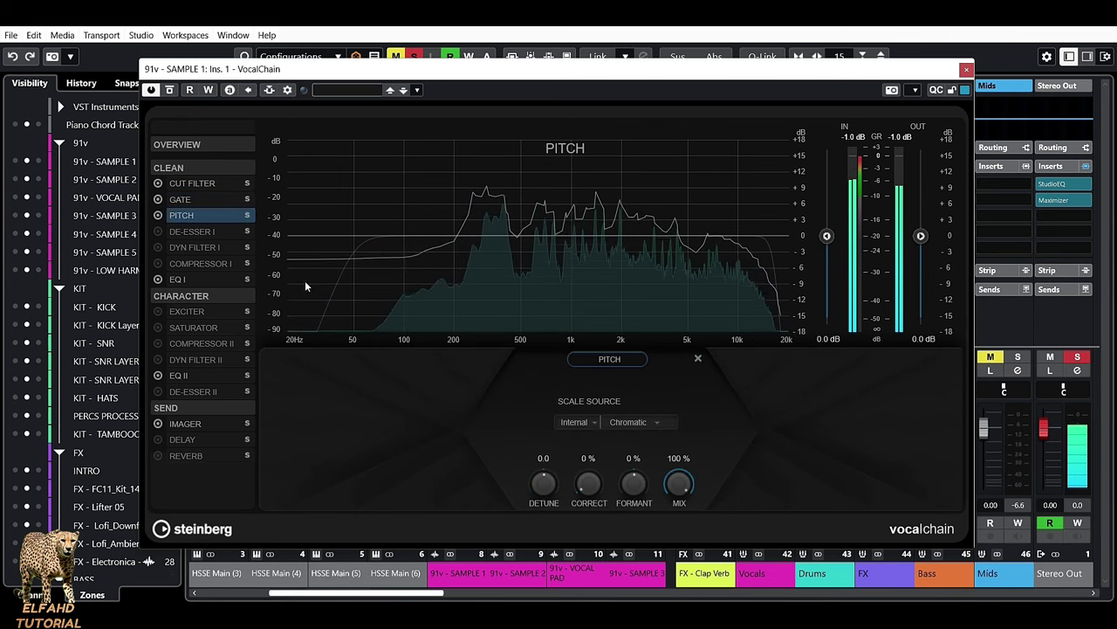
{"action": "left_click_drag", "start_coordinate": [679, 483], "coordinate": [679, 538]}
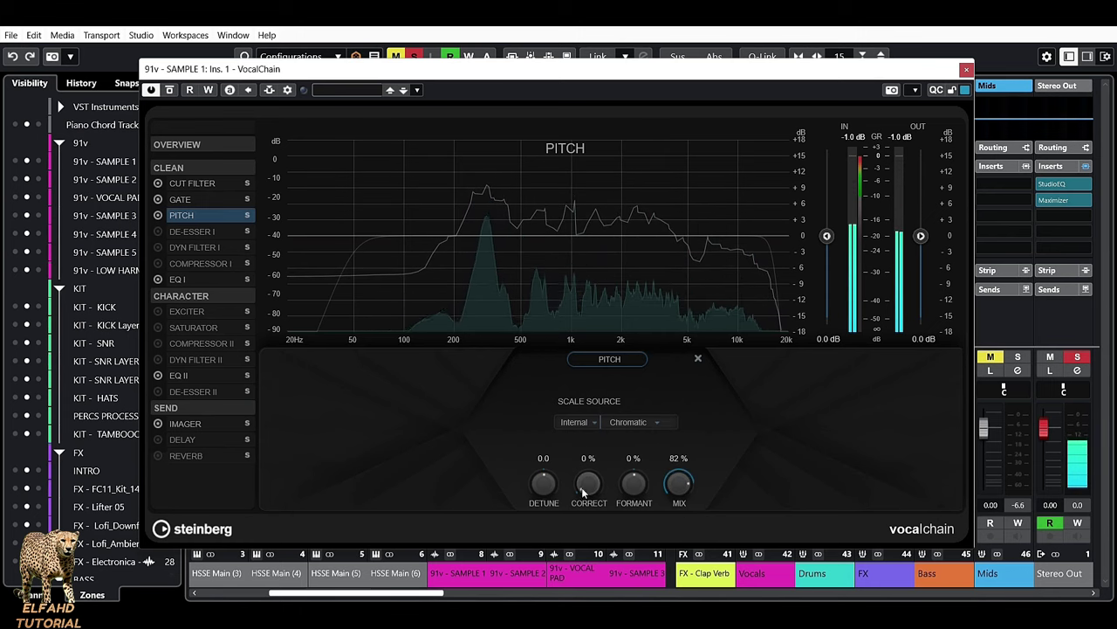
{"action": "left_click_drag", "start_coordinate": [589, 482], "coordinate": [580, 440]}
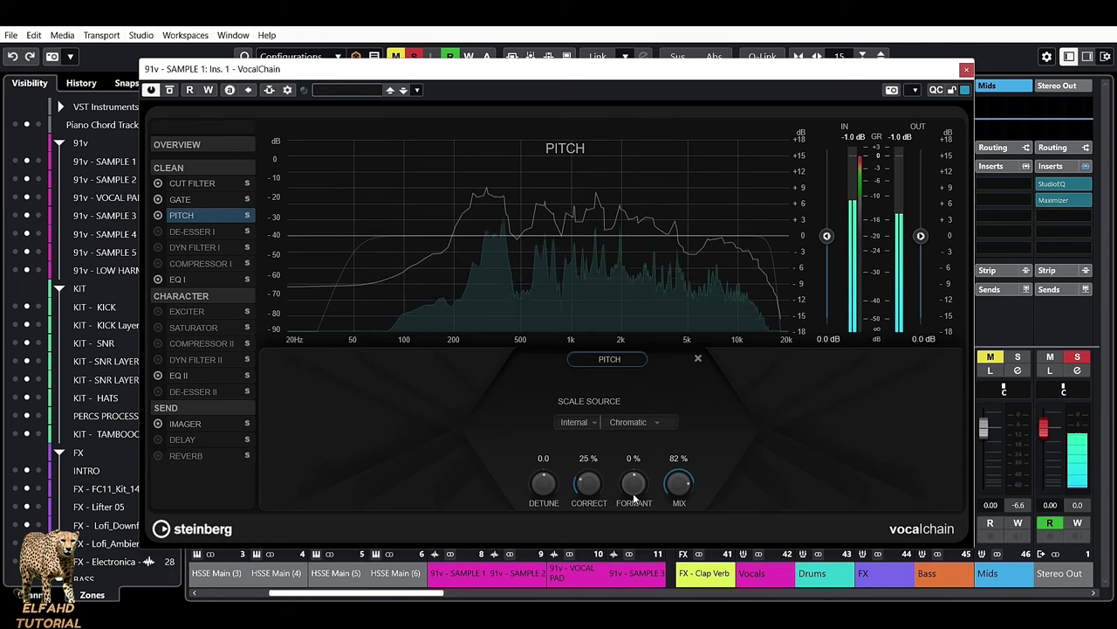
Switch on the De-Esser I and Dyn Filter I modules in VocalChain and review their settings
{"action": "left_click", "coordinate": [185, 233]}
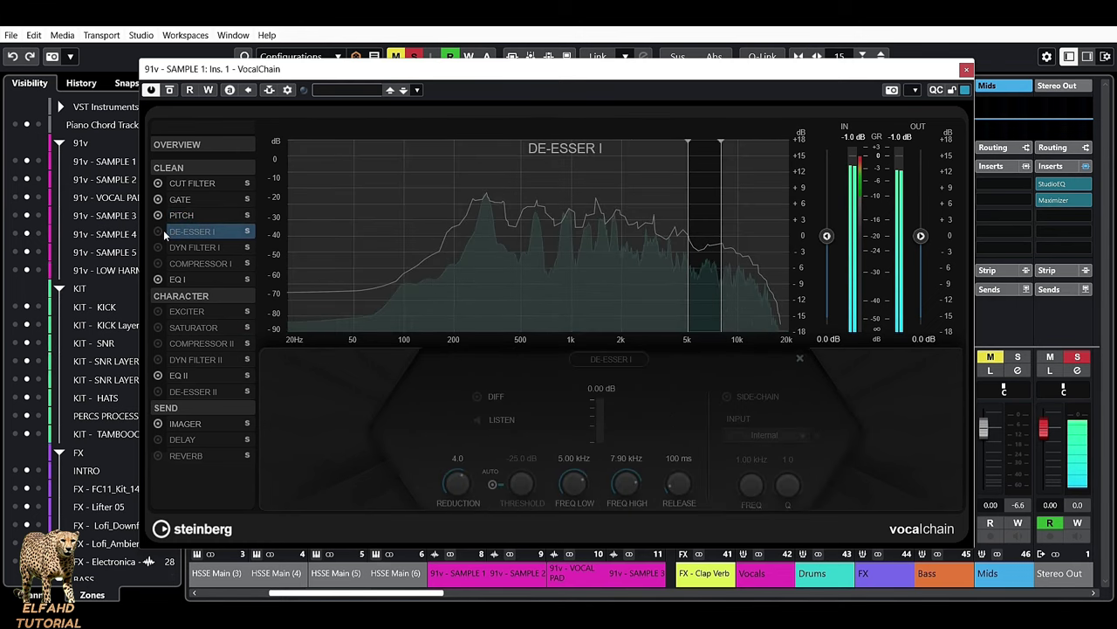
{"action": "left_click", "coordinate": [159, 231]}
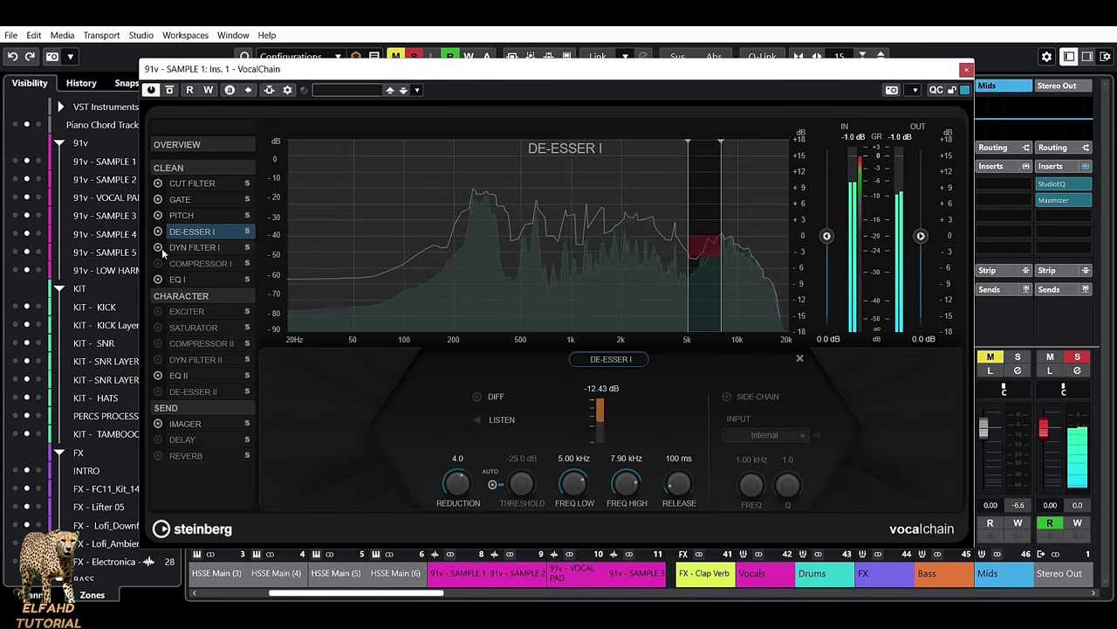
{"action": "left_click", "coordinate": [185, 262]}
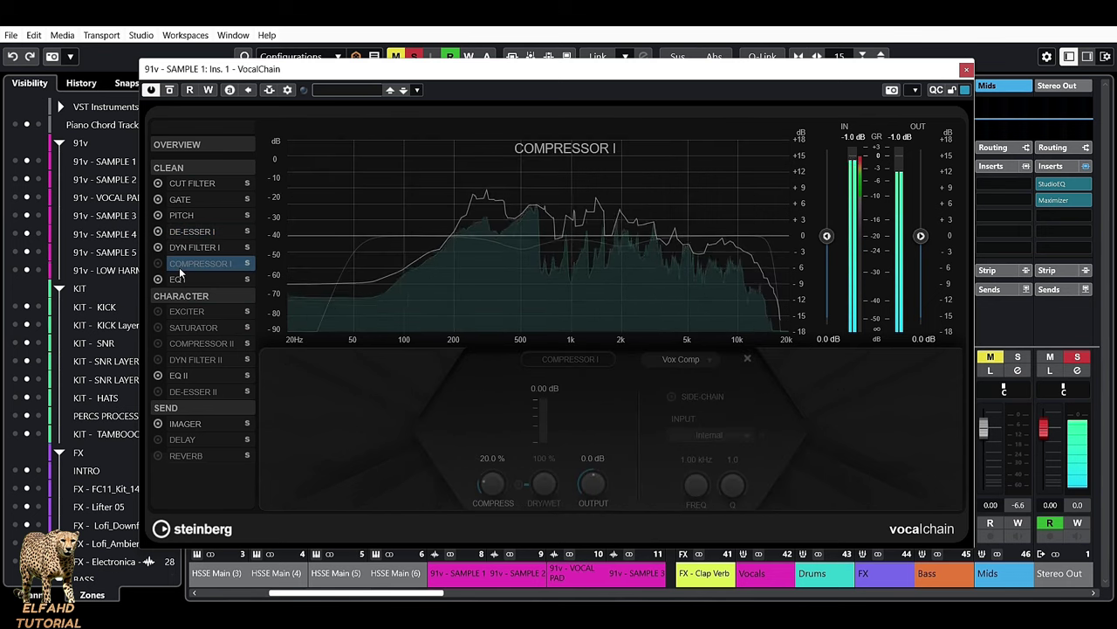
{"action": "left_click", "coordinate": [197, 247]}
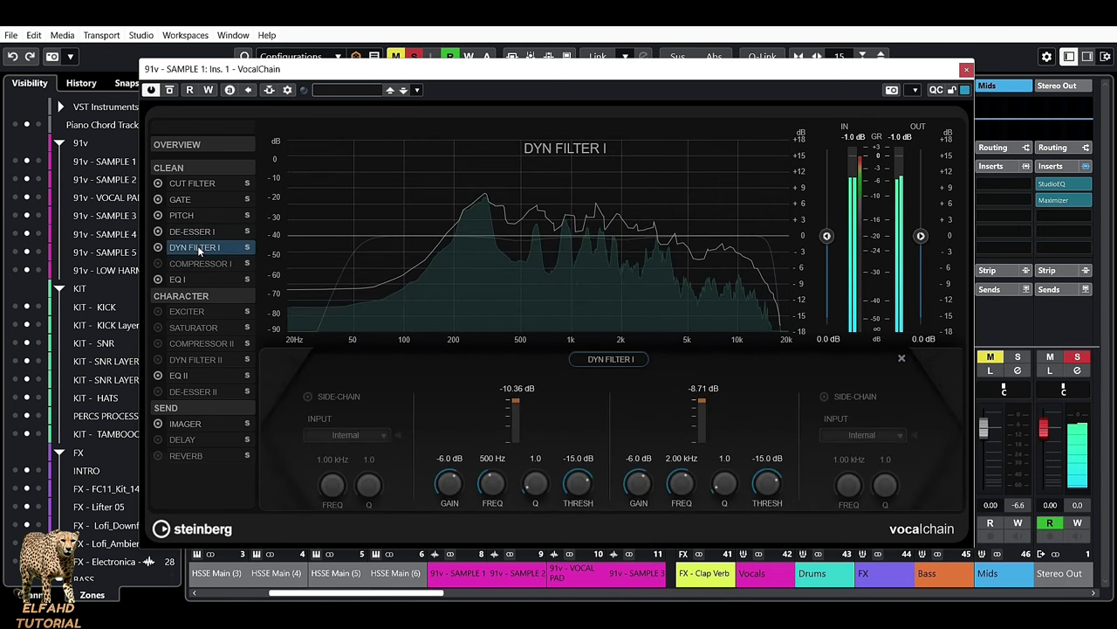
{"action": "left_click", "coordinate": [198, 232]}
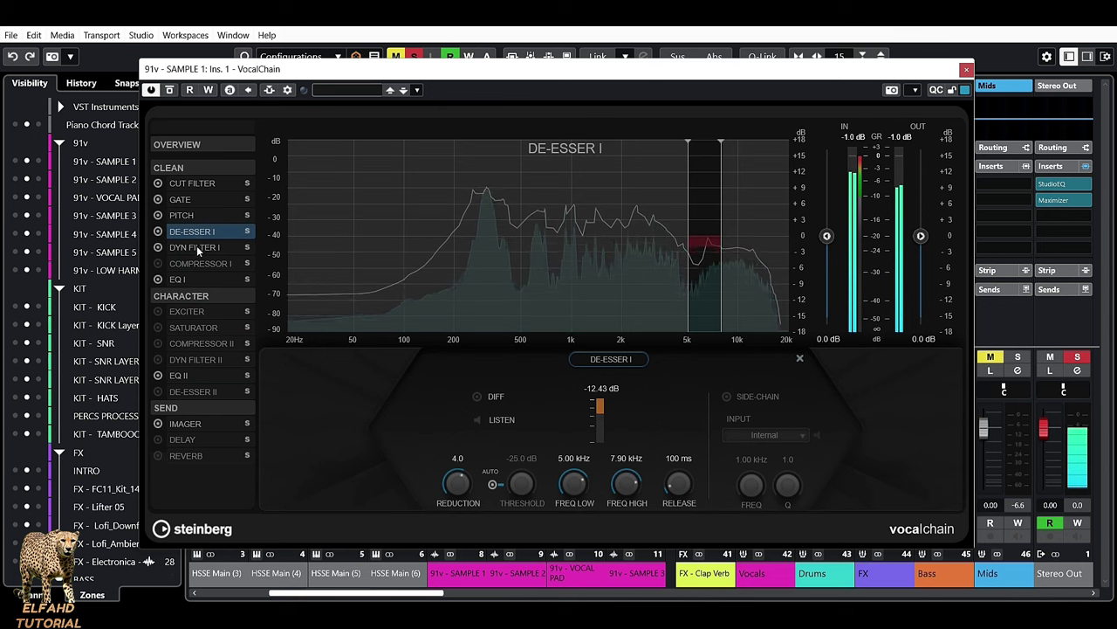
Switch on VocalChain's Compressor I module and change its compressor type to Transparent
{"action": "left_click", "coordinate": [194, 261]}
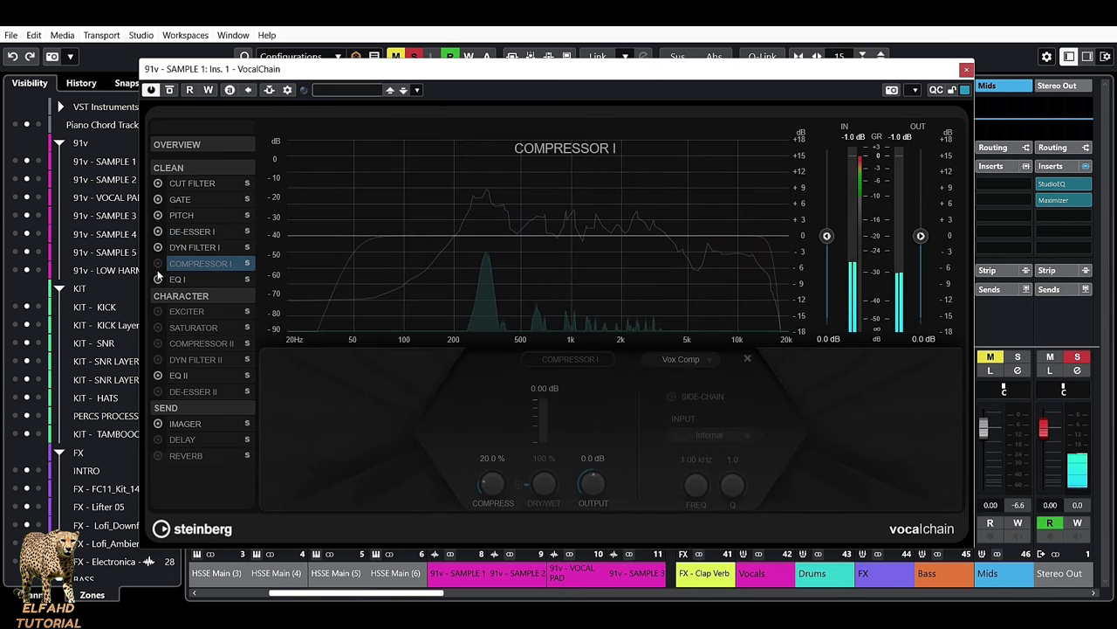
{"action": "left_click", "coordinate": [158, 263]}
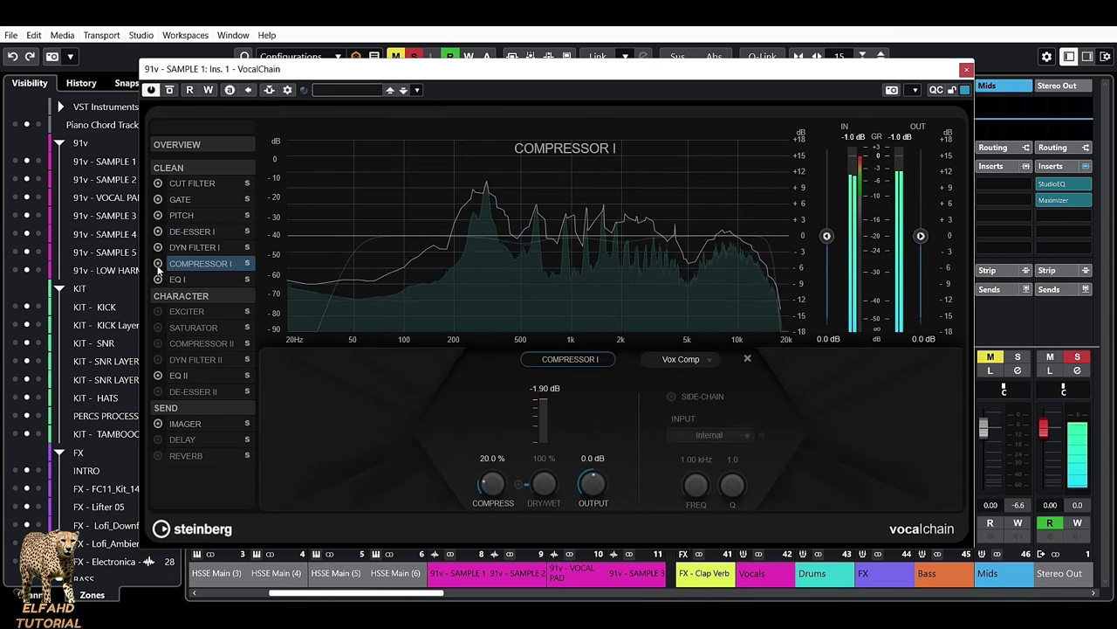
{"action": "left_click", "coordinate": [707, 361]}
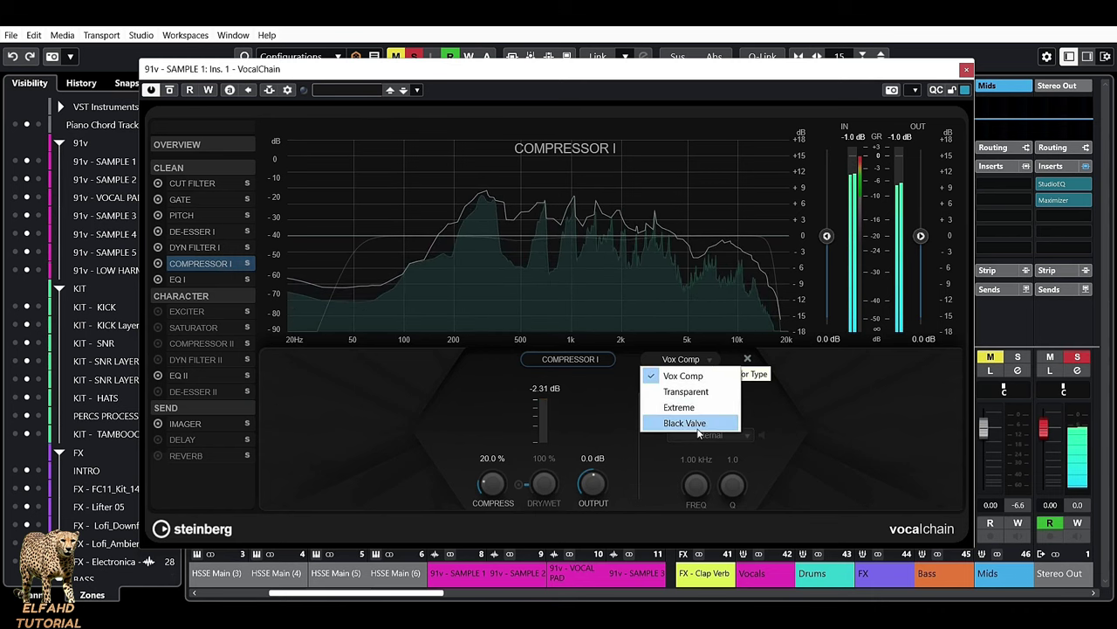
{"action": "left_click", "coordinate": [689, 394]}
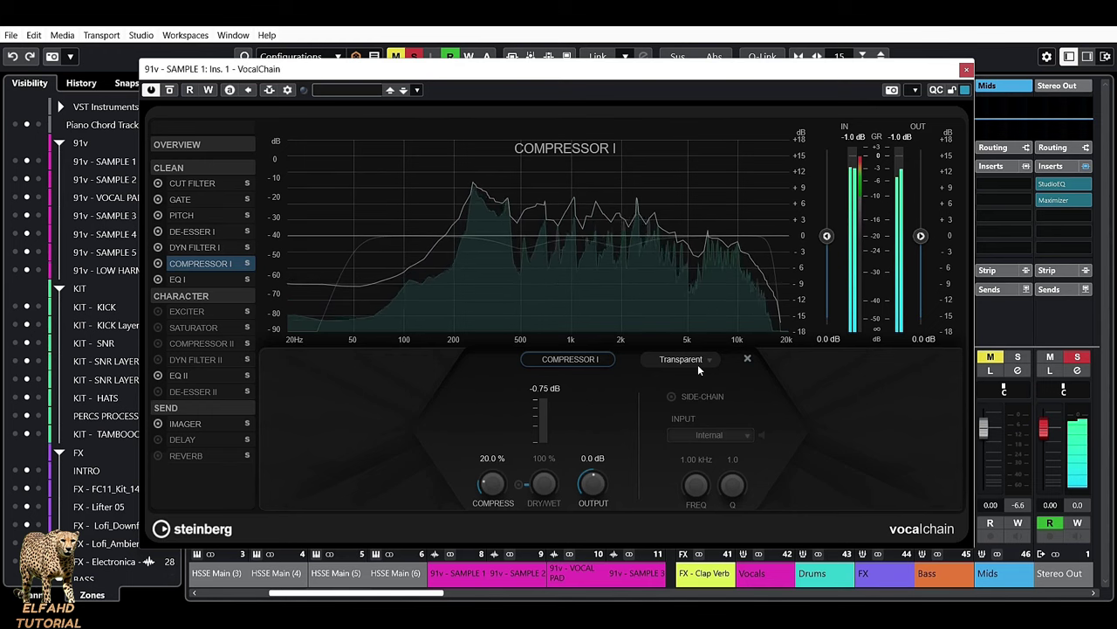
Try Compressor I's Extreme type, change it to Black Valve, enable its dry/wet control and set compress to 49.0 %
{"action": "left_click", "coordinate": [696, 360]}
{"action": "left_click", "coordinate": [687, 411]}
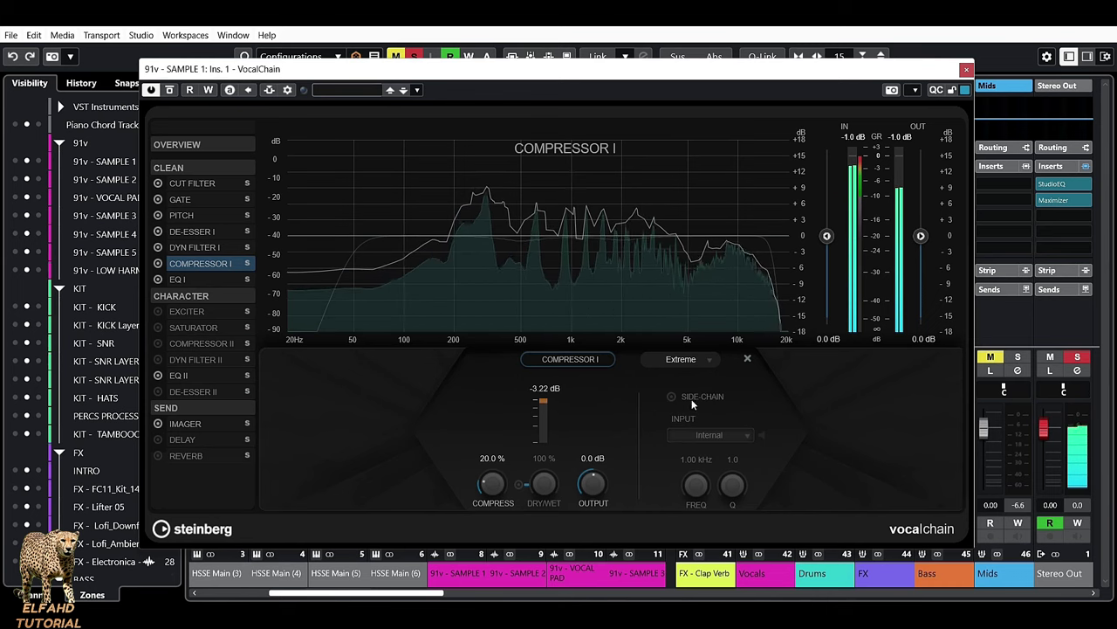
{"action": "left_click", "coordinate": [700, 360]}
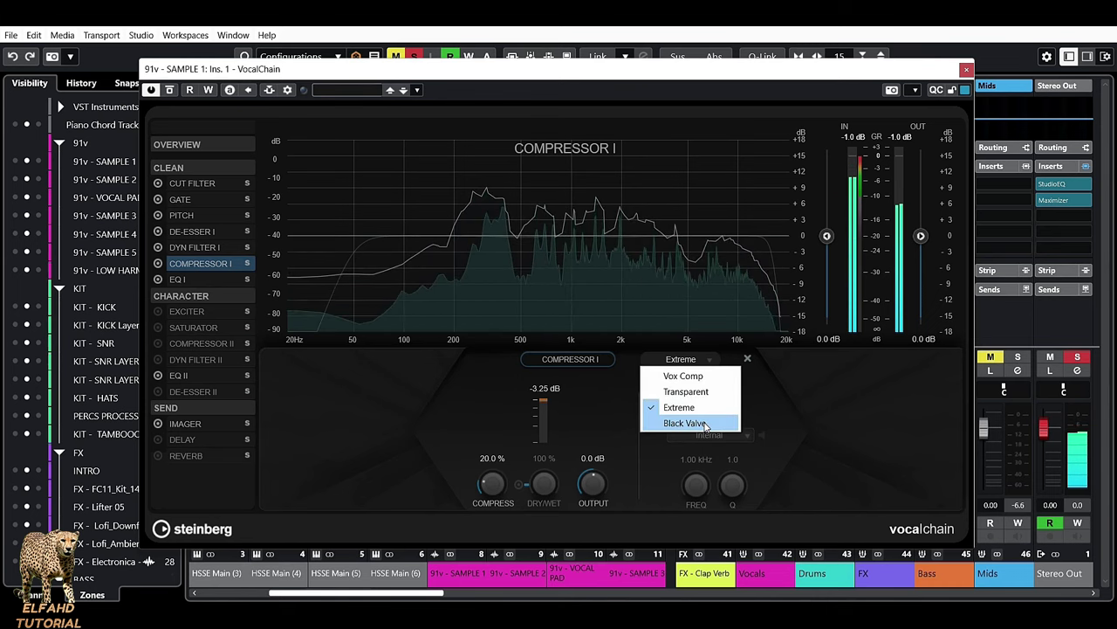
{"action": "left_click", "coordinate": [704, 421]}
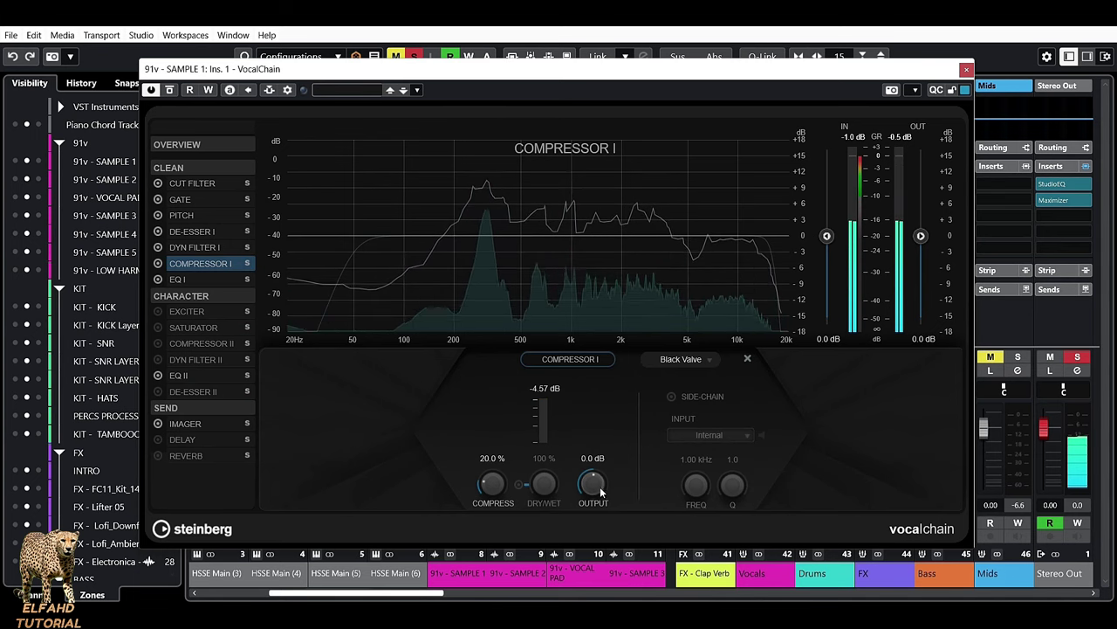
{"action": "left_click", "coordinate": [518, 485]}
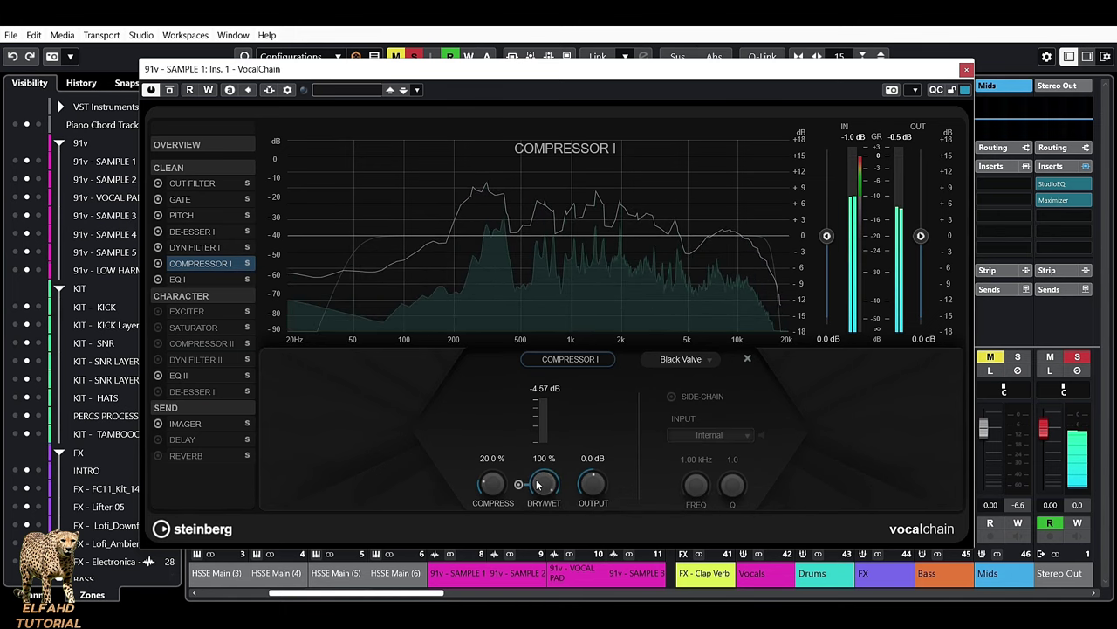
{"action": "left_click_drag", "start_coordinate": [491, 494], "coordinate": [499, 459]}
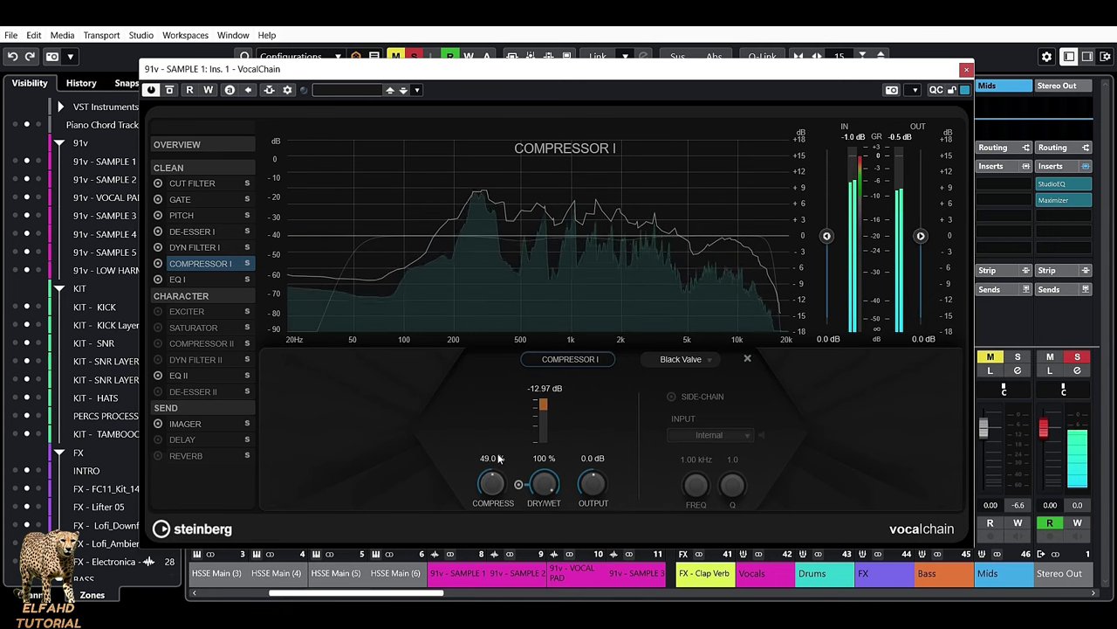
Open VocalChain's EQ I module, try the P1A type and set the EQ type to M5
{"action": "left_click", "coordinate": [193, 281]}
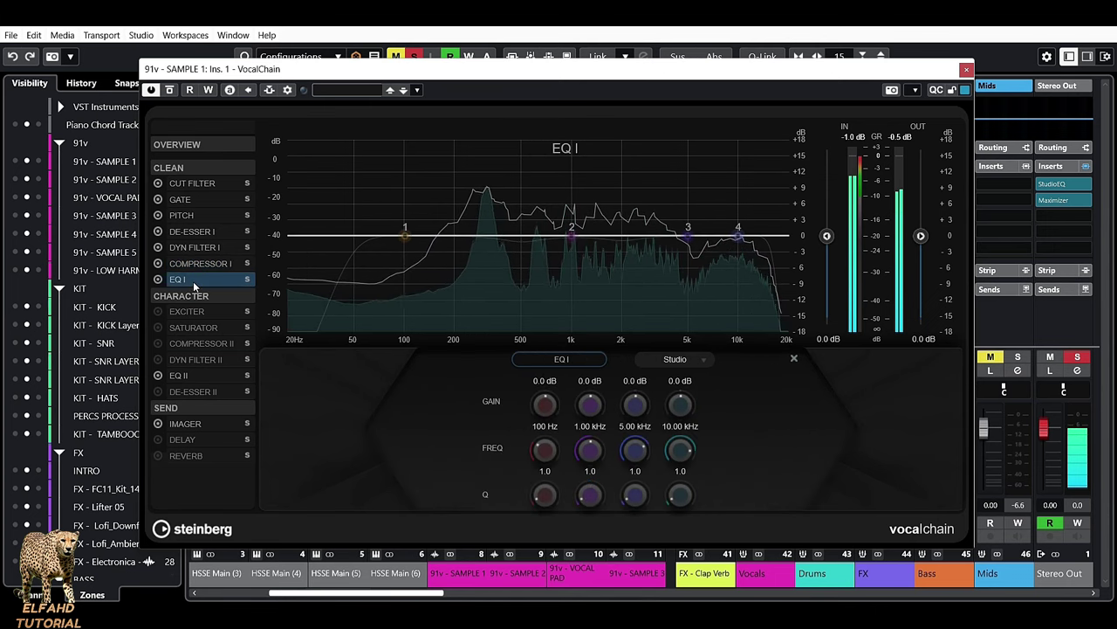
{"action": "left_click", "coordinate": [704, 359]}
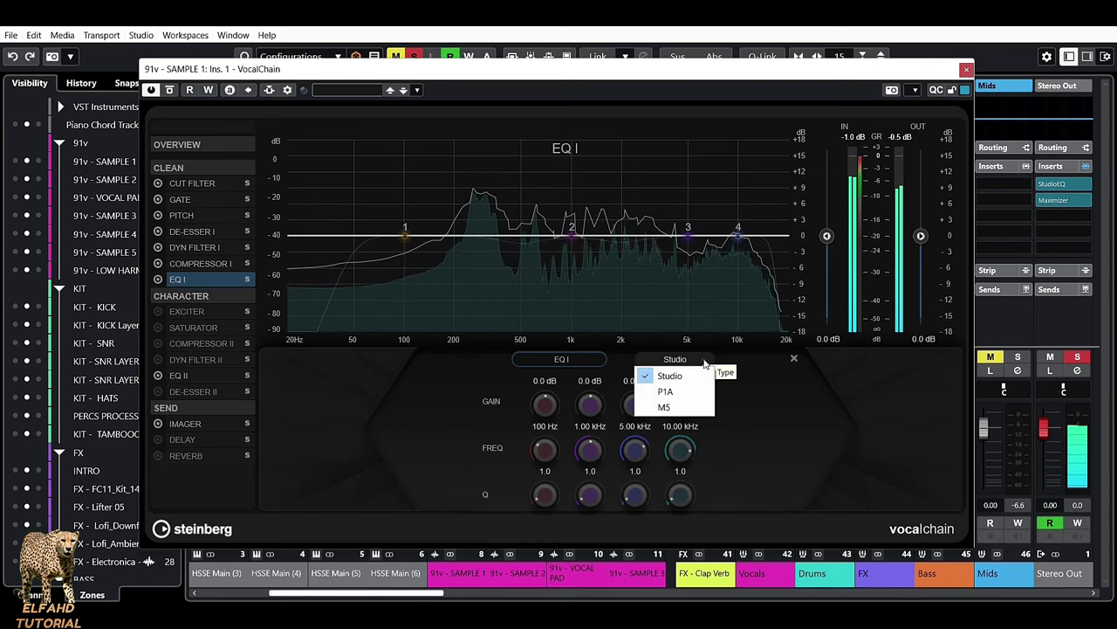
{"action": "left_click", "coordinate": [675, 392]}
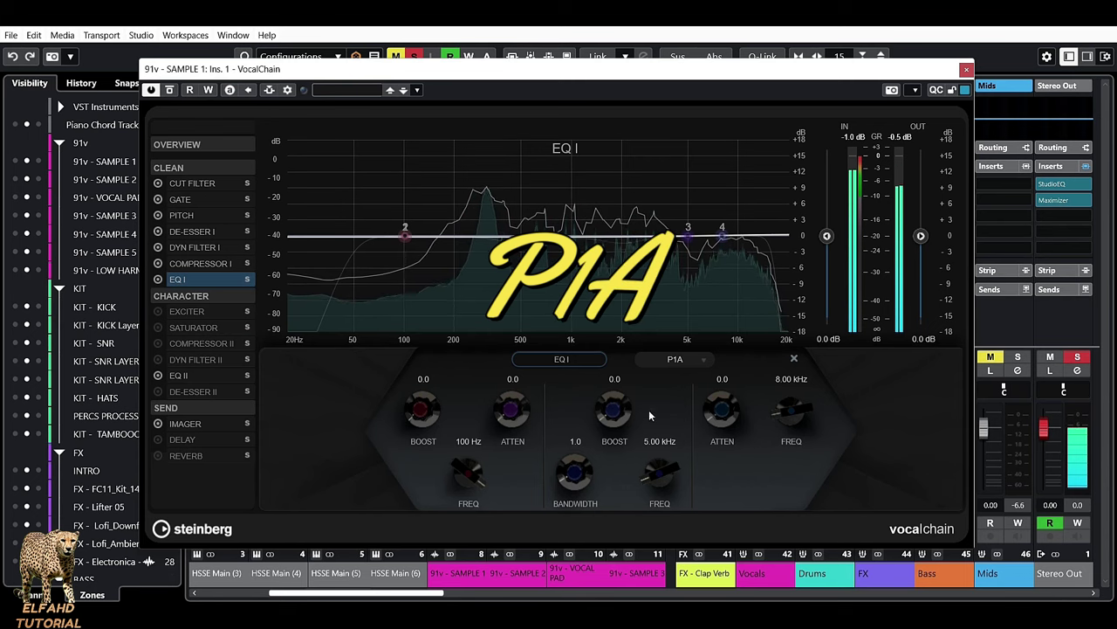
{"action": "left_click", "coordinate": [698, 360]}
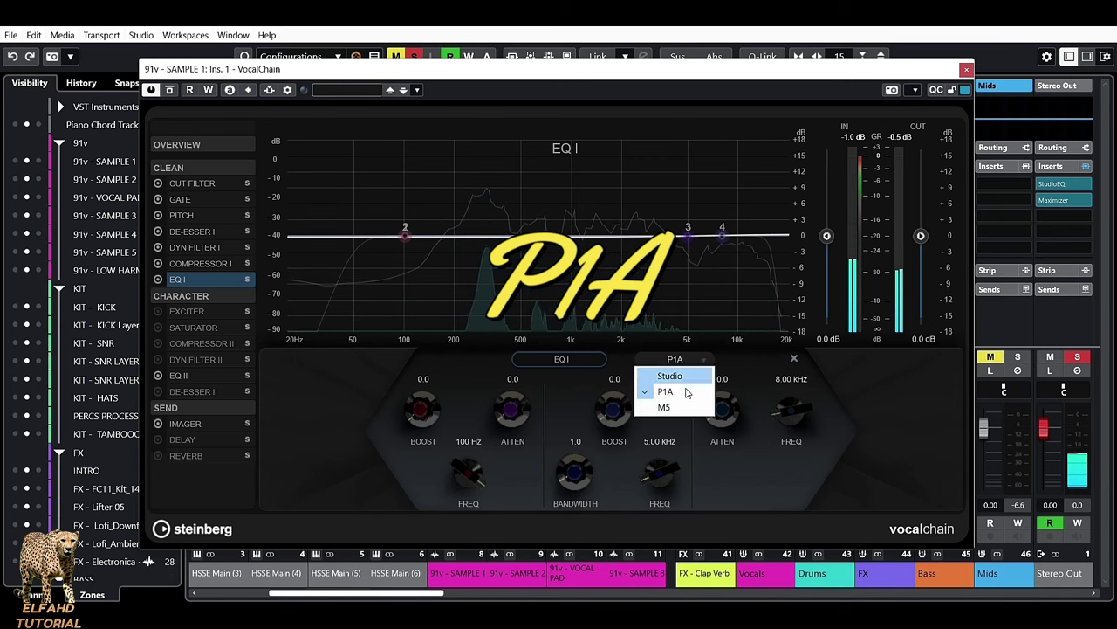
{"action": "left_click", "coordinate": [665, 407]}
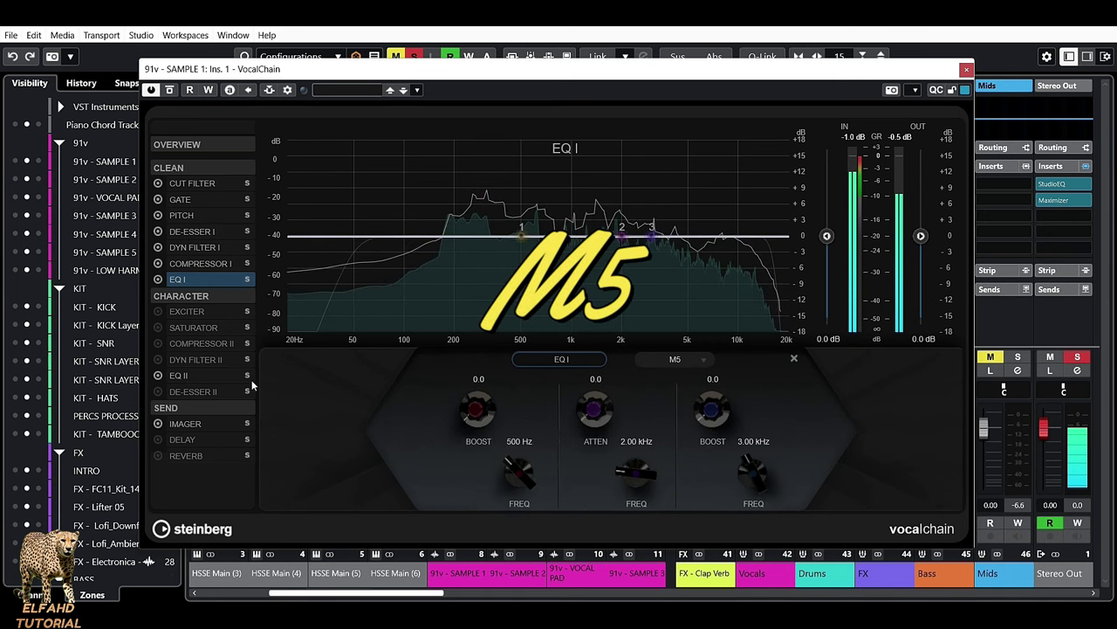
Switch on VocalChain's Exciter module and set its clarity to 100 % and its amount to 25 %
{"action": "left_click", "coordinate": [177, 311]}
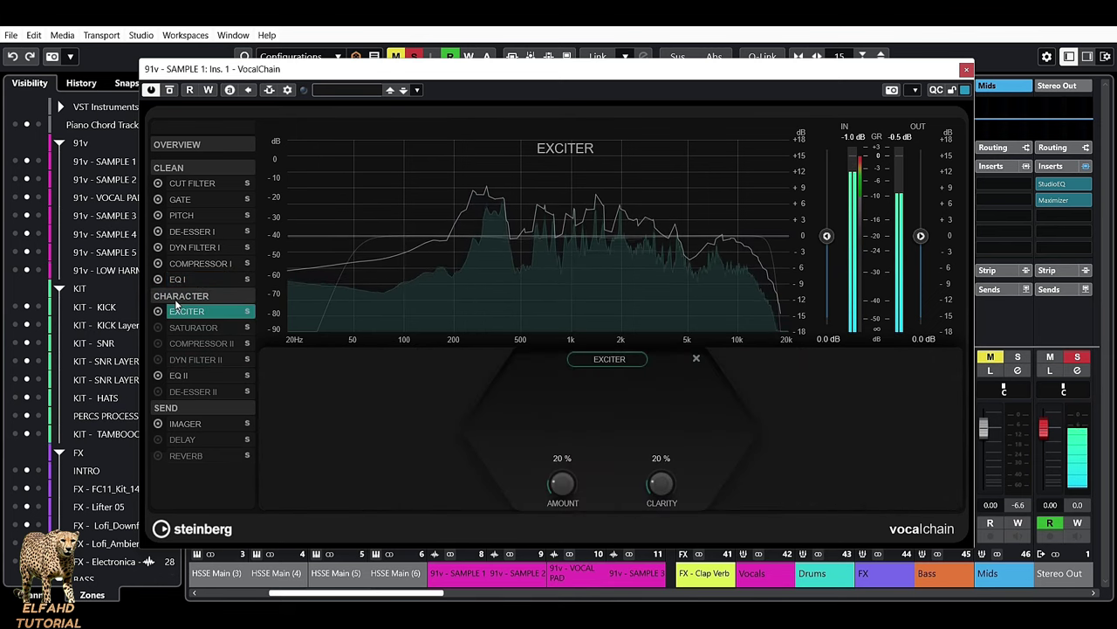
{"action": "key", "text": "space"}
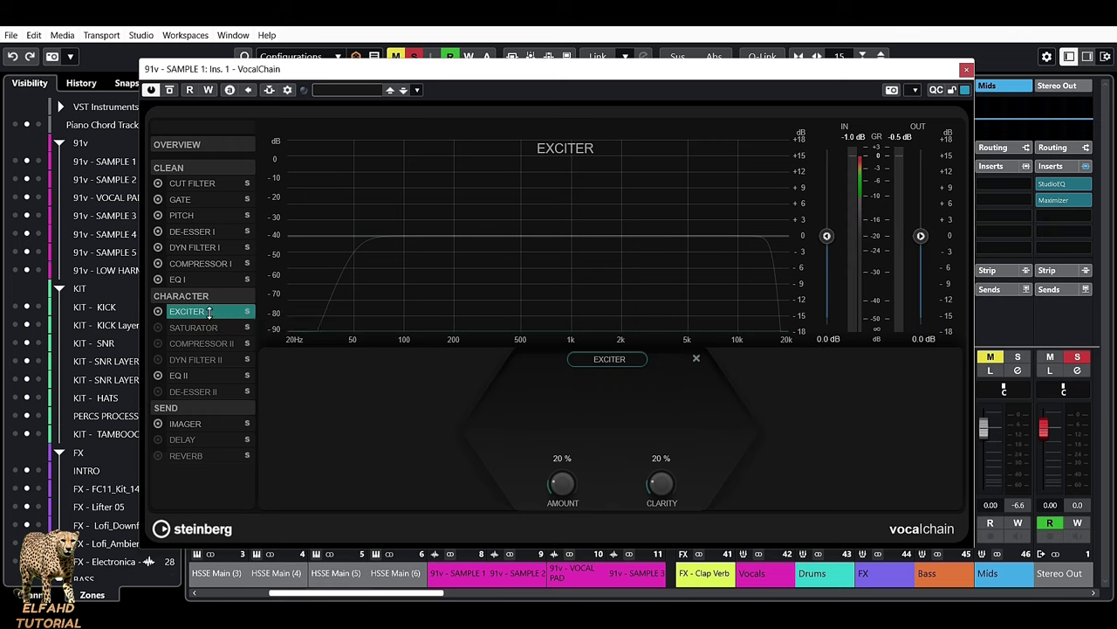
{"action": "key", "text": "space"}
{"action": "left_click_drag", "start_coordinate": [660, 486], "coordinate": [642, 561]}
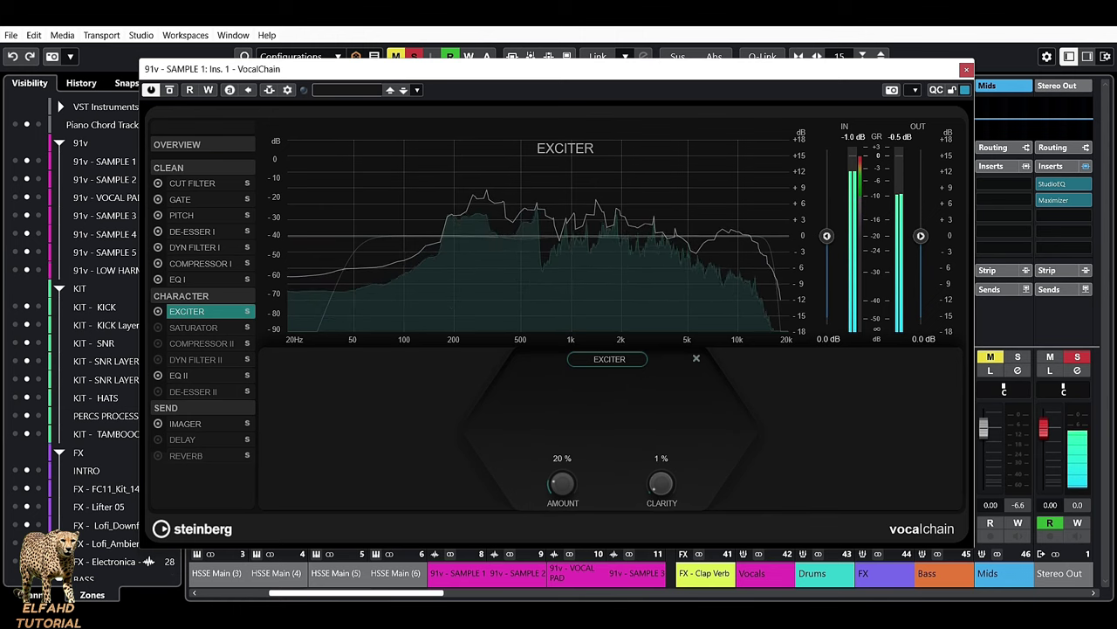
{"action": "left_click_drag", "start_coordinate": [661, 486], "coordinate": [672, 526]}
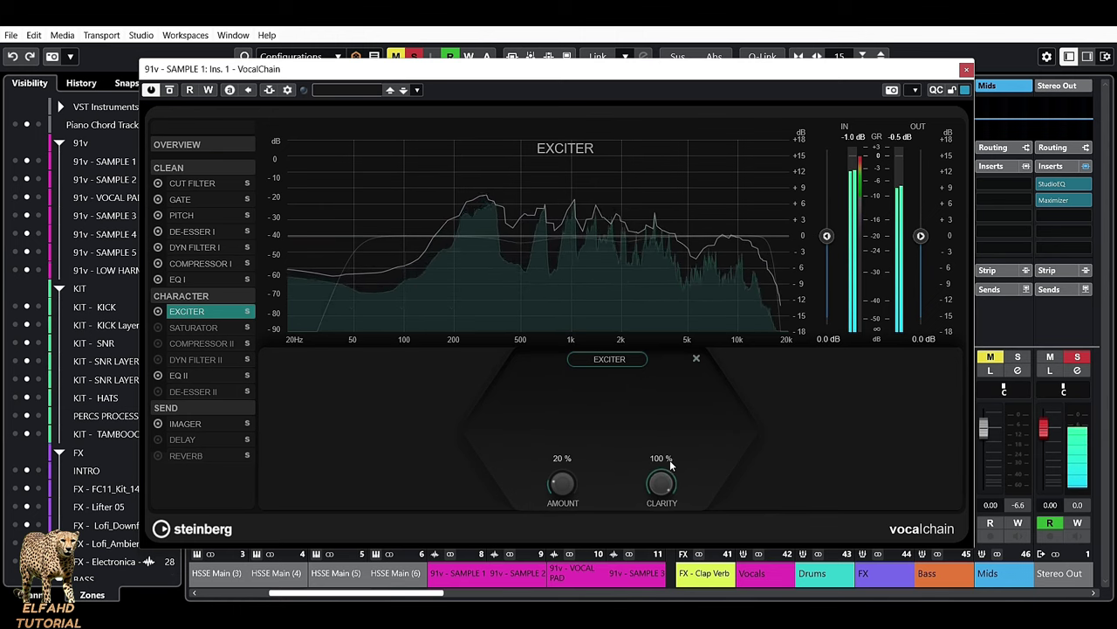
{"action": "left_click_drag", "start_coordinate": [566, 494], "coordinate": [555, 456]}
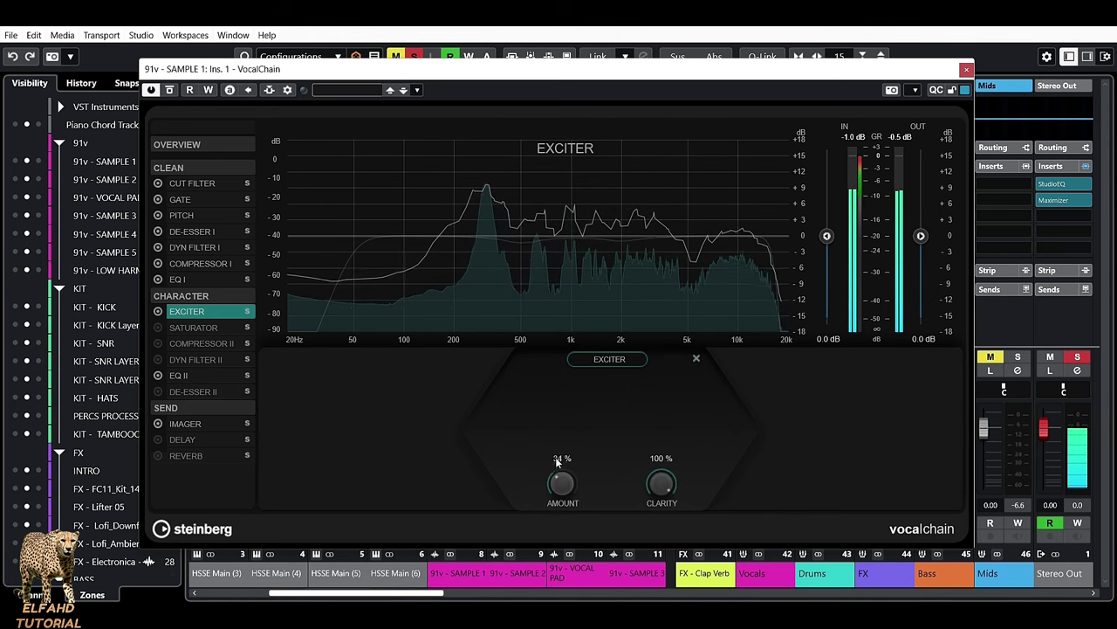
{"action": "left_click_drag", "start_coordinate": [572, 401], "coordinate": [528, 573]}
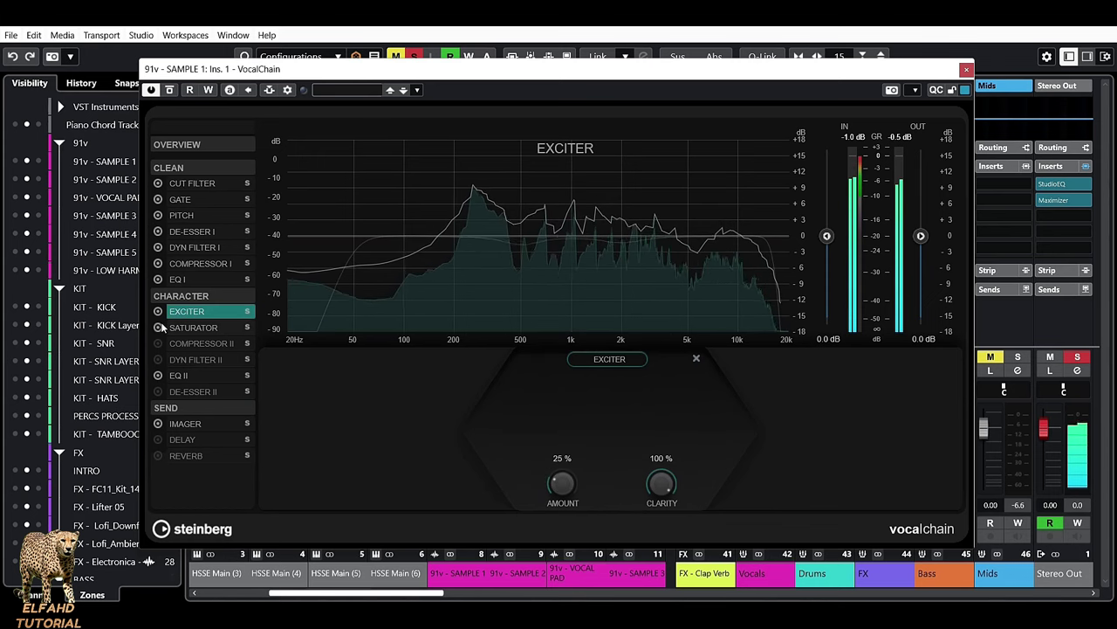
Switch on the Saturator, Compressor II, Dyn Filter II and De-Esser II modules and review the saturator's type options
{"action": "left_click", "coordinate": [194, 328]}
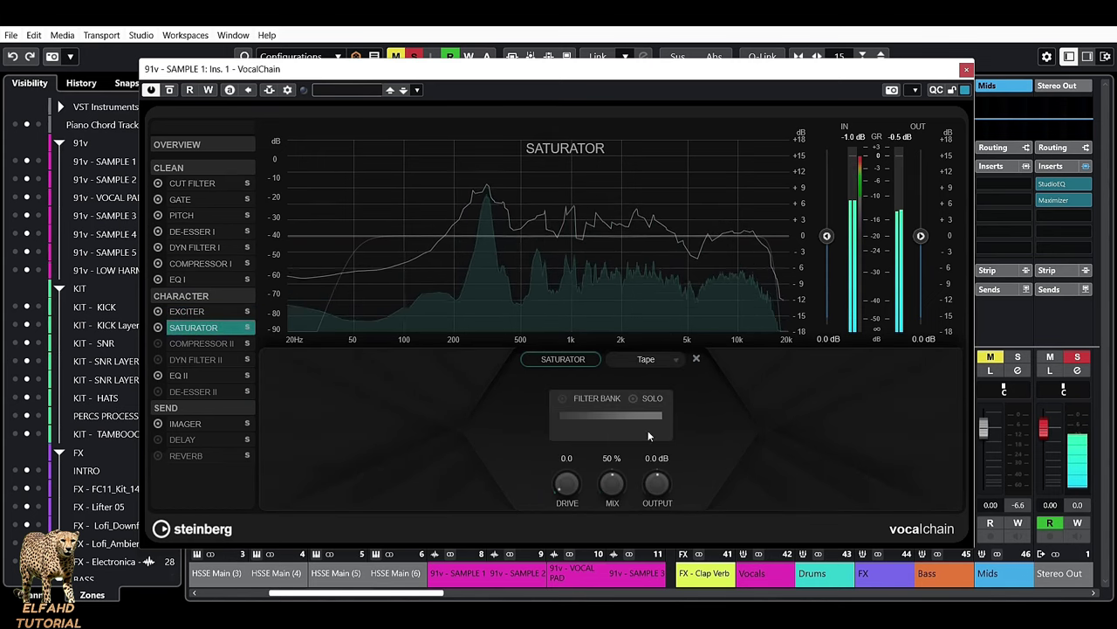
{"action": "left_click", "coordinate": [674, 359]}
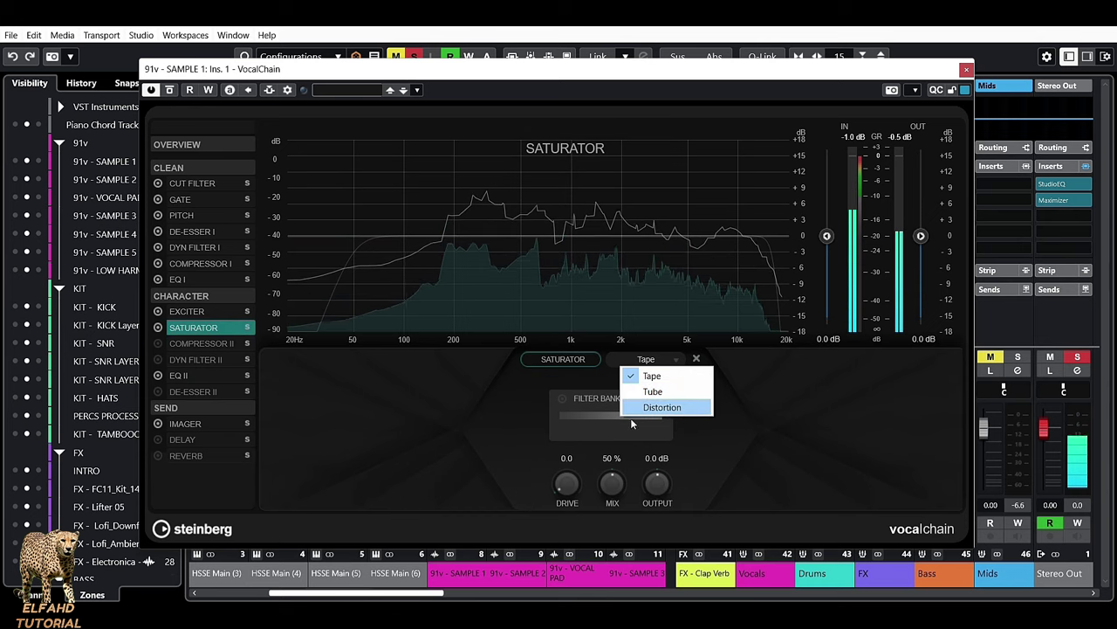
{"action": "left_click", "coordinate": [202, 343]}
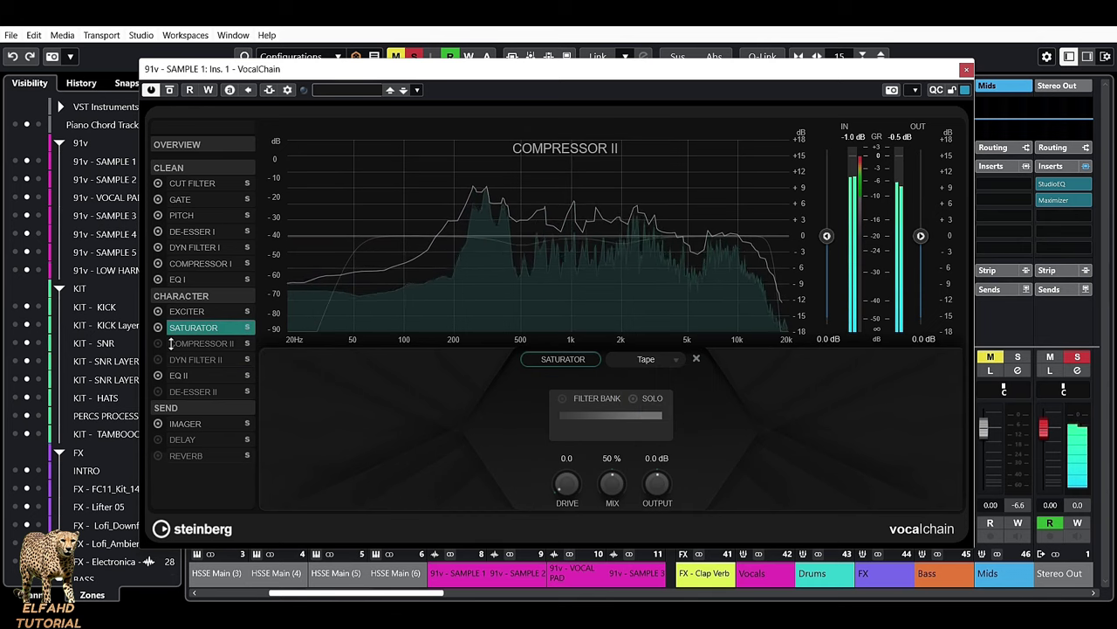
{"action": "left_click", "coordinate": [183, 360]}
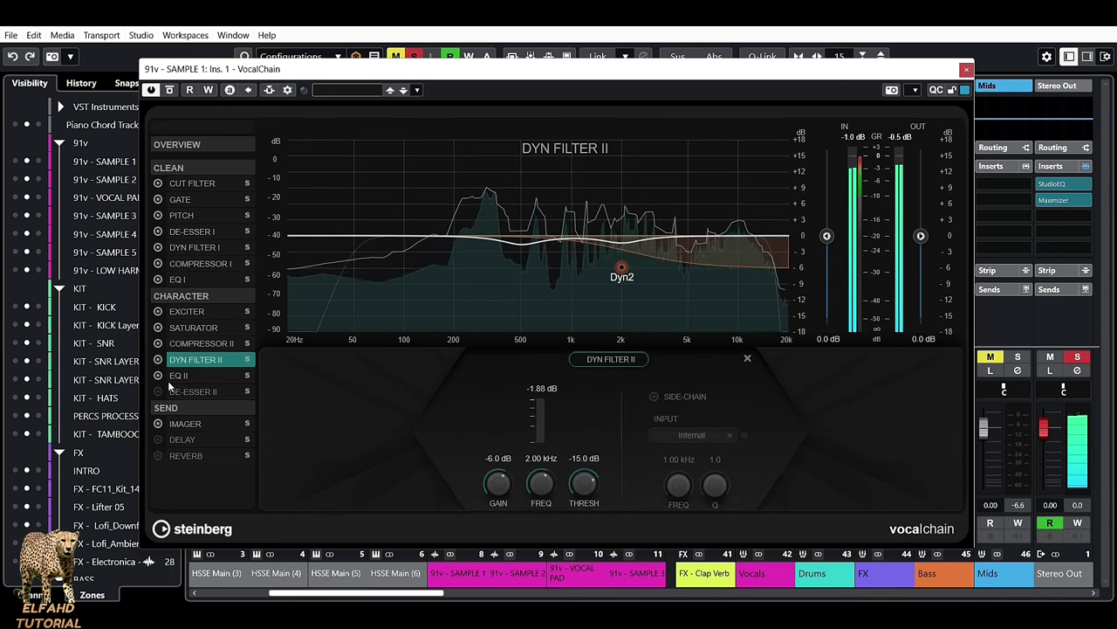
{"action": "left_click", "coordinate": [186, 392]}
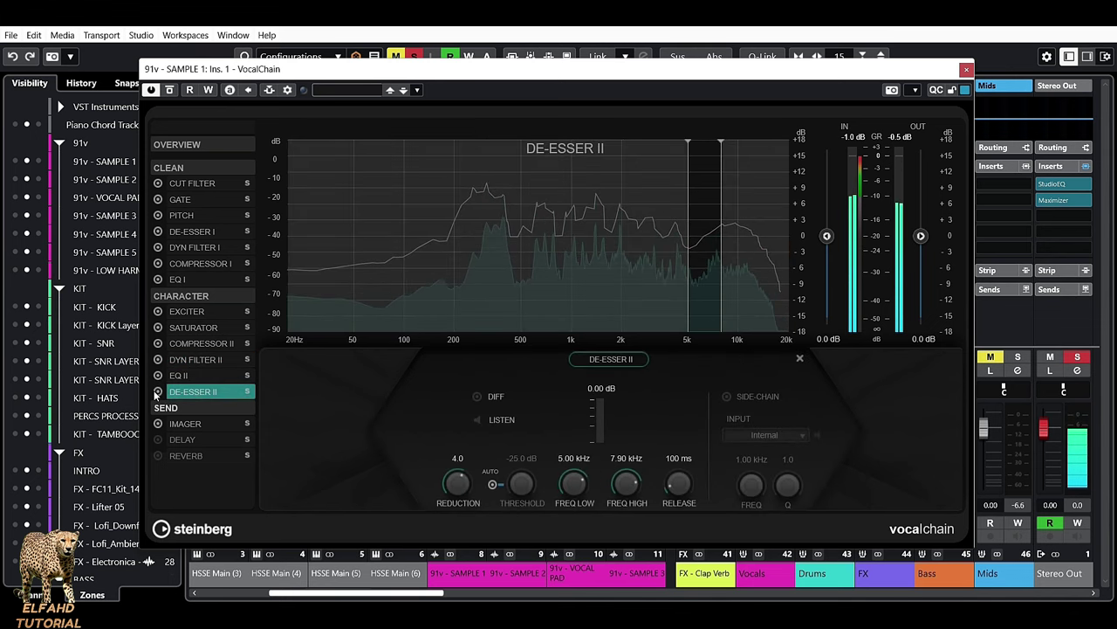
Open VocalChain's Imager module and set its send to 0.0 dB, formant to 72 % and delay to 64 %
{"action": "left_click", "coordinate": [187, 425]}
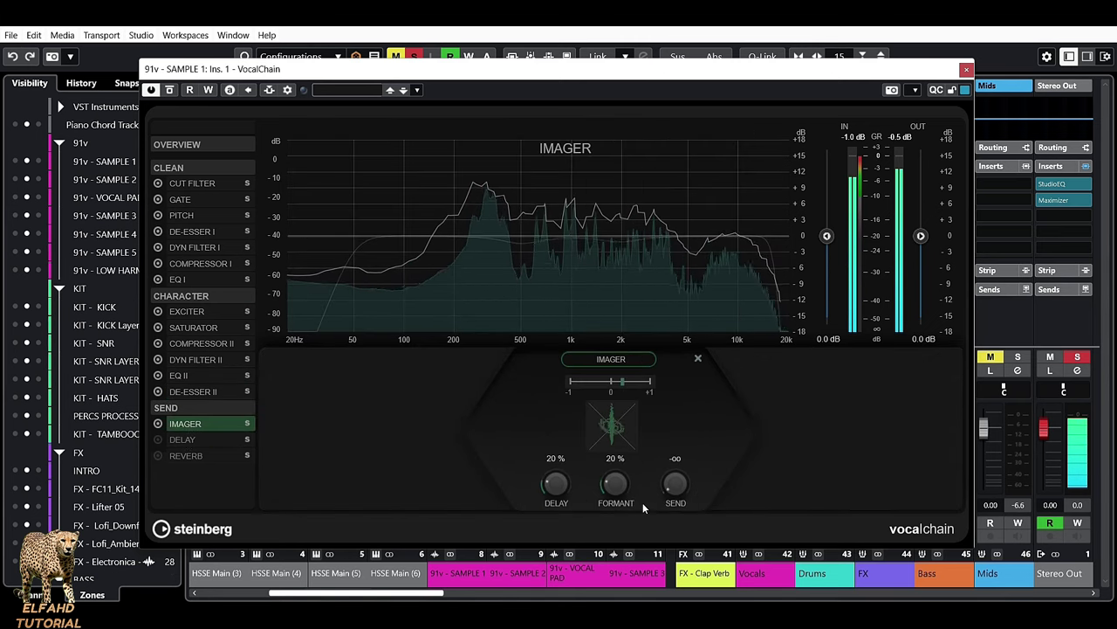
{"action": "left_click_drag", "start_coordinate": [671, 495], "coordinate": [685, 446]}
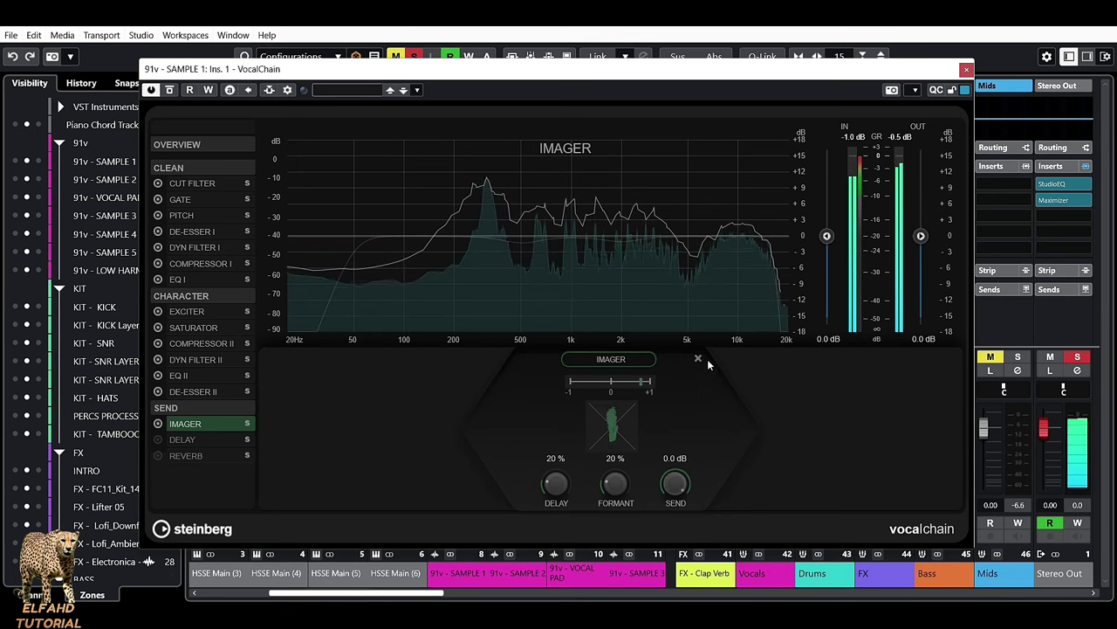
{"action": "left_click_drag", "start_coordinate": [616, 481], "coordinate": [617, 447]}
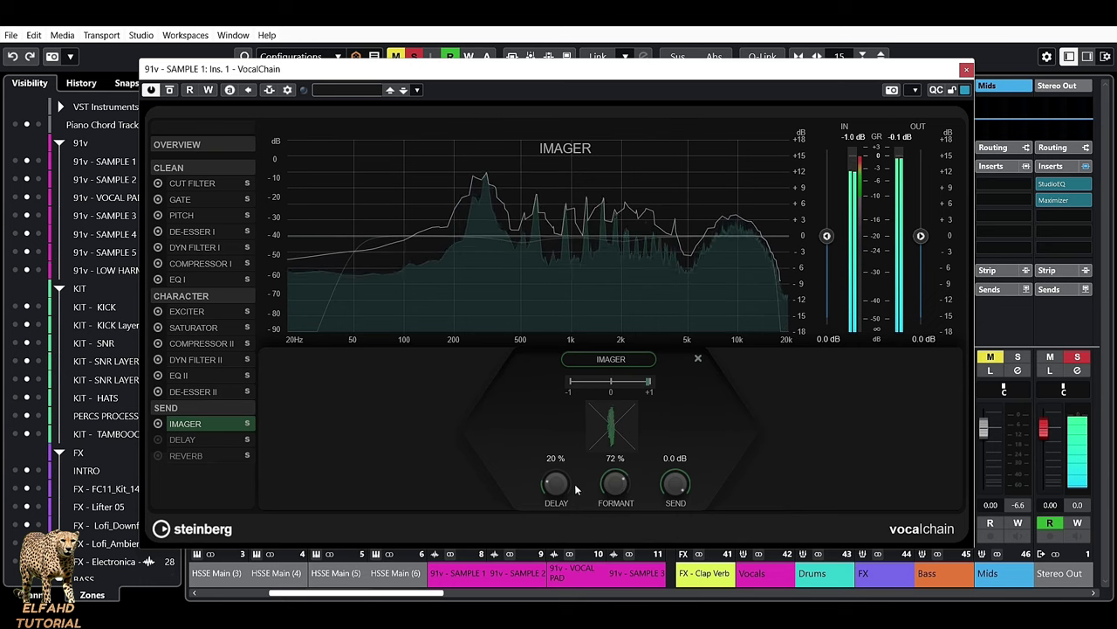
{"action": "left_click_drag", "start_coordinate": [566, 441], "coordinate": [567, 429]}
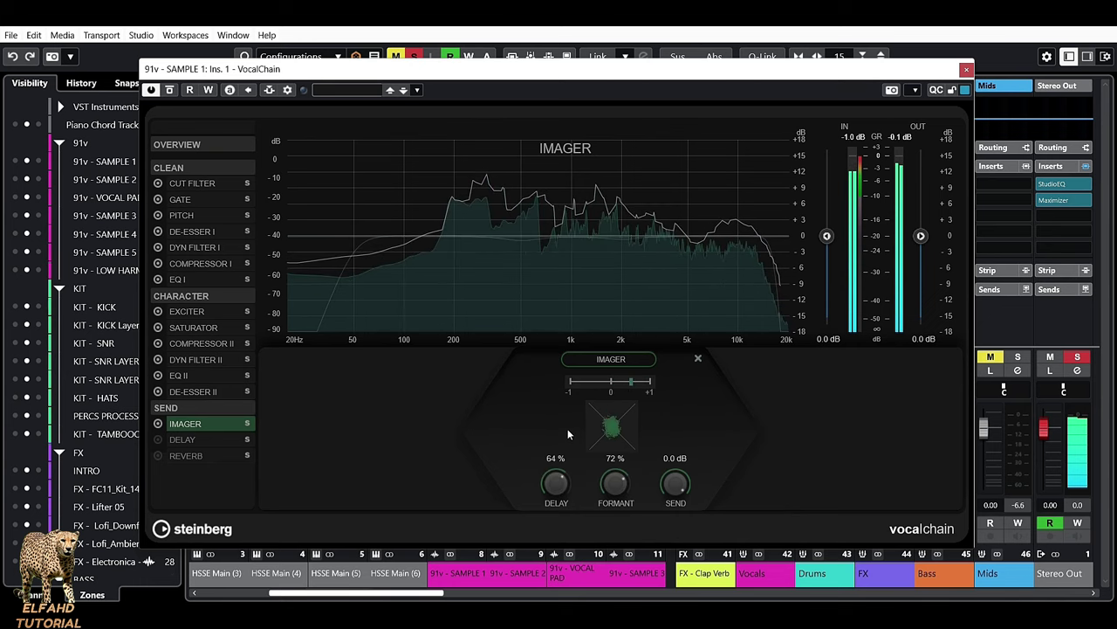
Switch on VocalChain's Delay module with ducker amount 17 %, ducker release 1273 ms and send -8.9 dB
{"action": "left_click", "coordinate": [207, 441]}
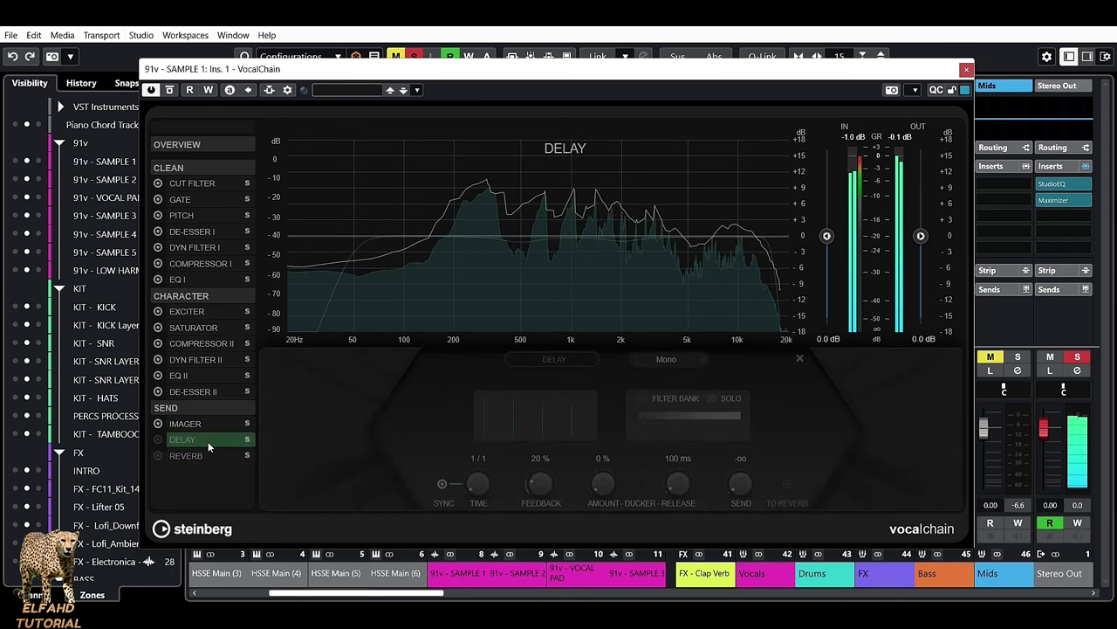
{"action": "left_click", "coordinate": [158, 440]}
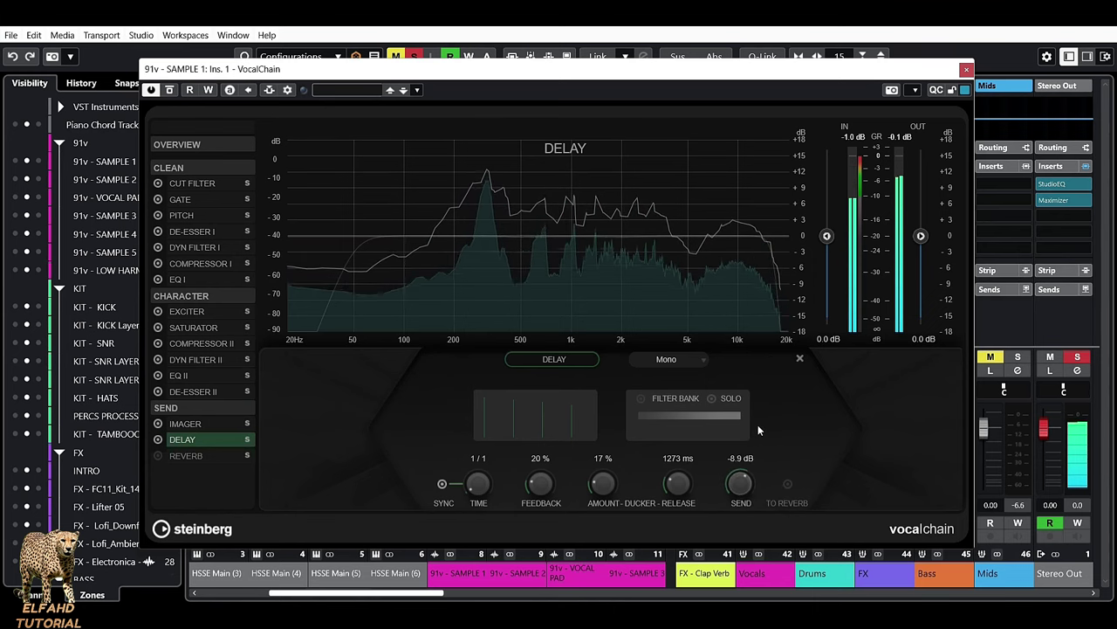
{"action": "scroll", "coordinate": [745, 487], "scroll_direction": "up", "scroll_amount": 3}
Switch on VocalChain's Reverb module, set send to -8.4 dB and ducker amount to 11 %, route it to the delay, and close the plug-in
{"action": "left_click", "coordinate": [186, 457]}
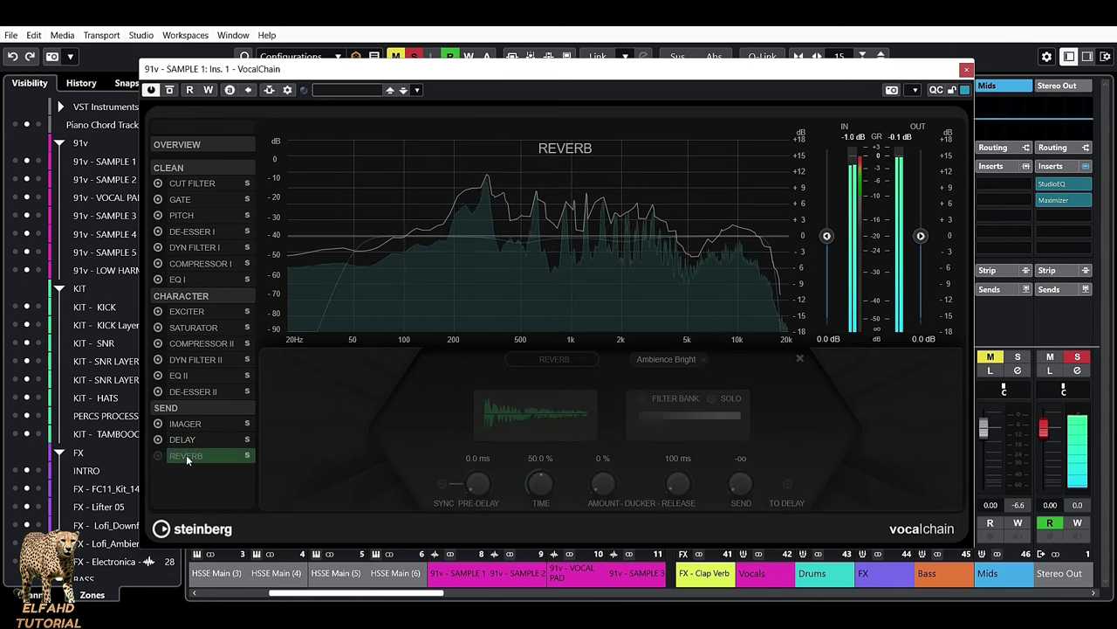
{"action": "left_click", "coordinate": [158, 454]}
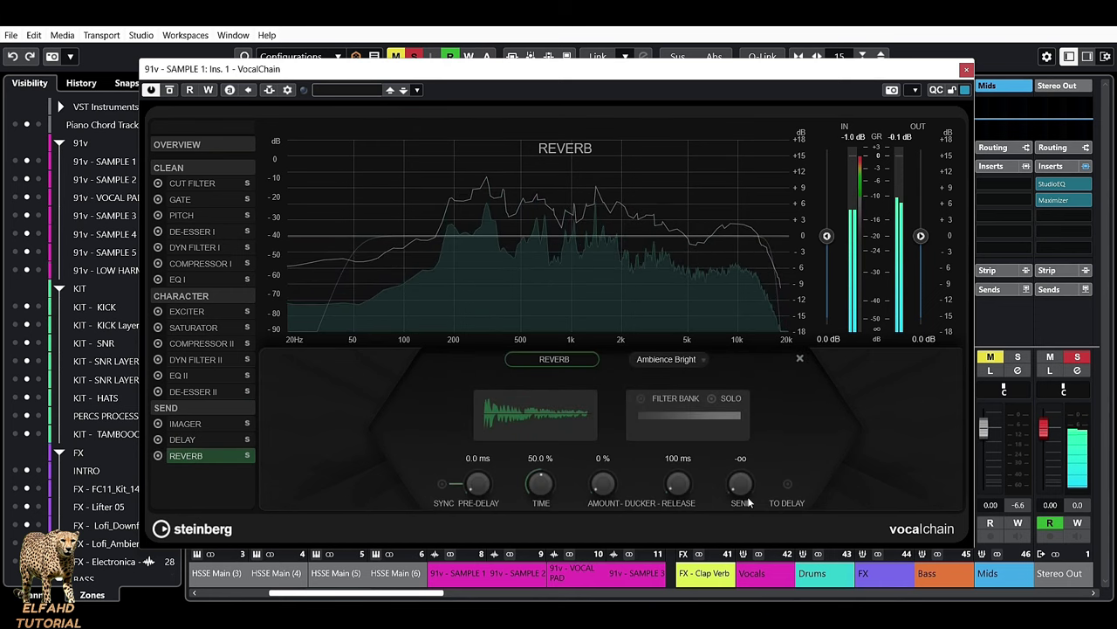
{"action": "left_click_drag", "start_coordinate": [745, 489], "coordinate": [744, 484]}
{"action": "left_click_drag", "start_coordinate": [750, 442], "coordinate": [760, 419]}
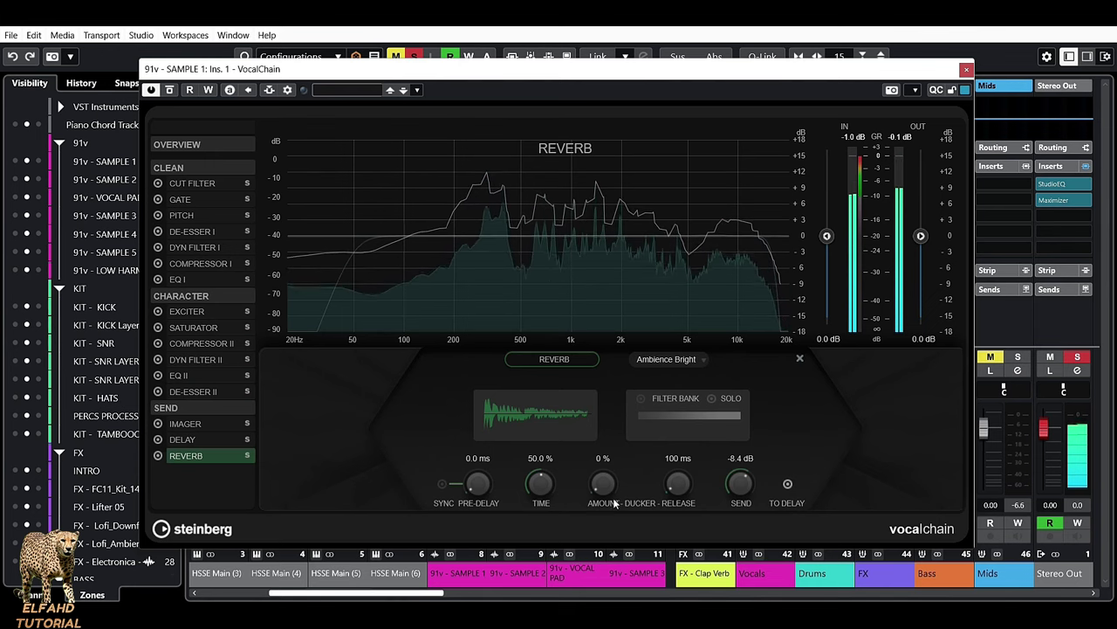
{"action": "left_click_drag", "start_coordinate": [602, 482], "coordinate": [599, 469]}
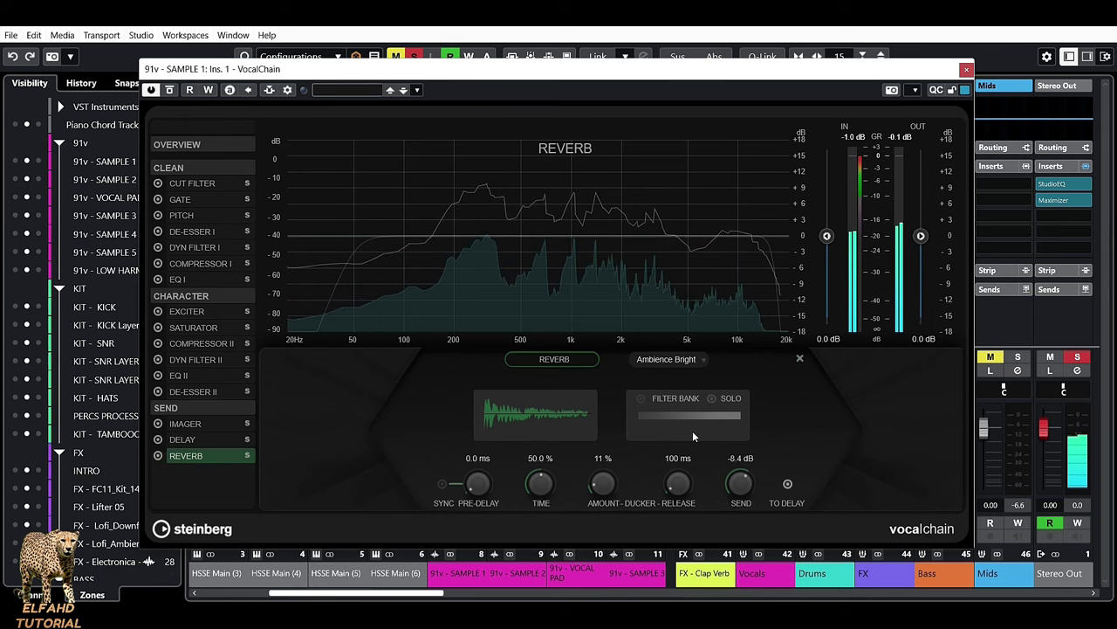
{"action": "left_click", "coordinate": [966, 69]}
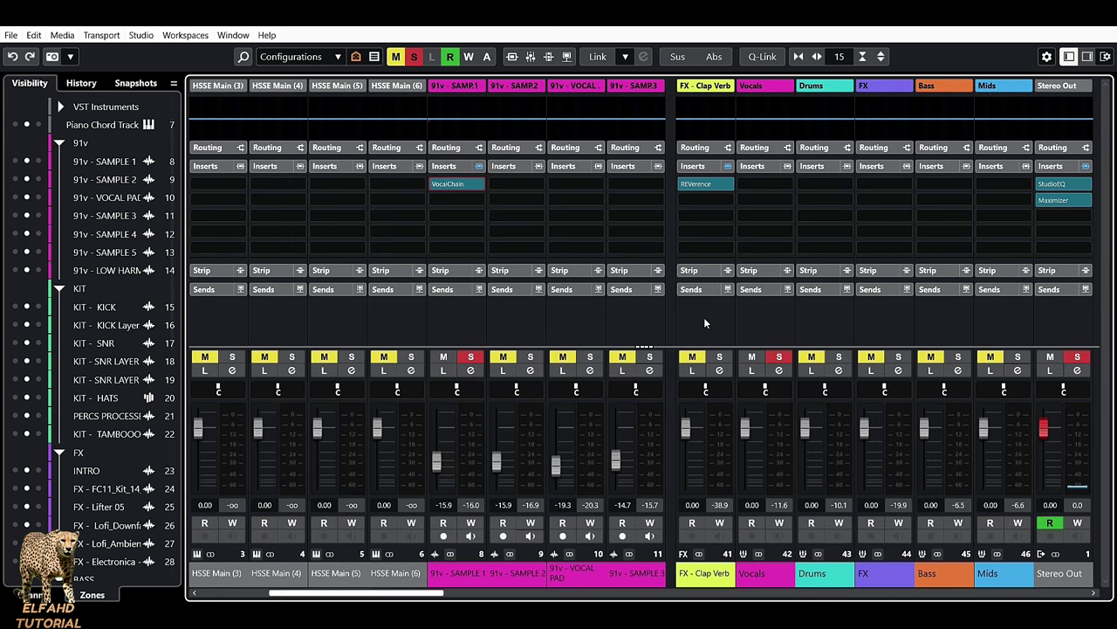
Return to the Project window and review the setup options of its toolbar and the Transport bar
{"action": "left_click", "coordinate": [1106, 56]}
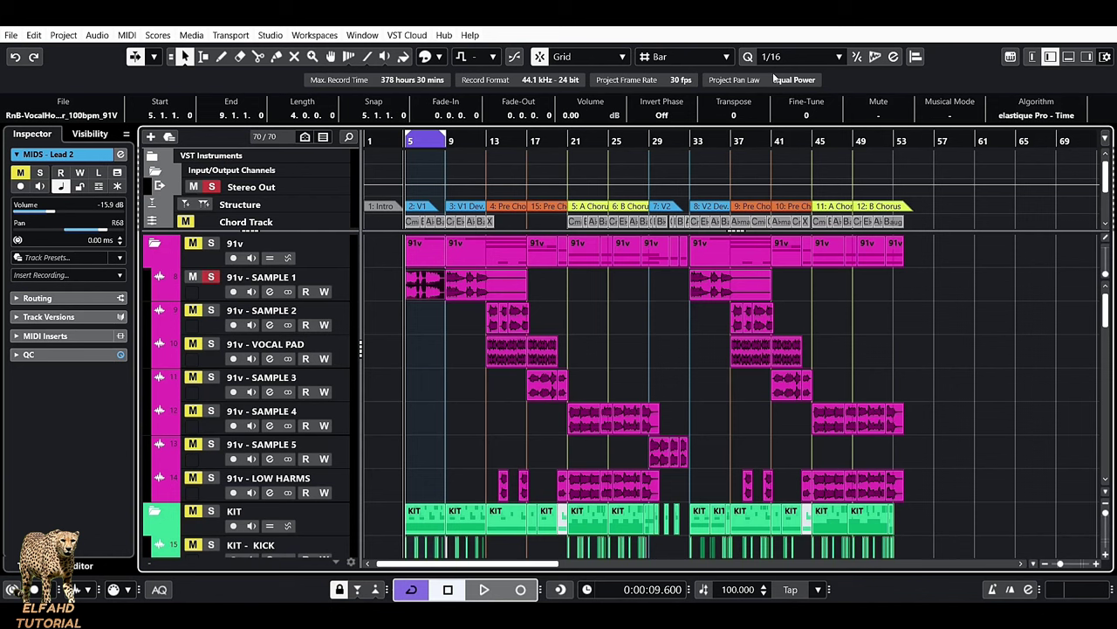
{"action": "right_click", "coordinate": [952, 52]}
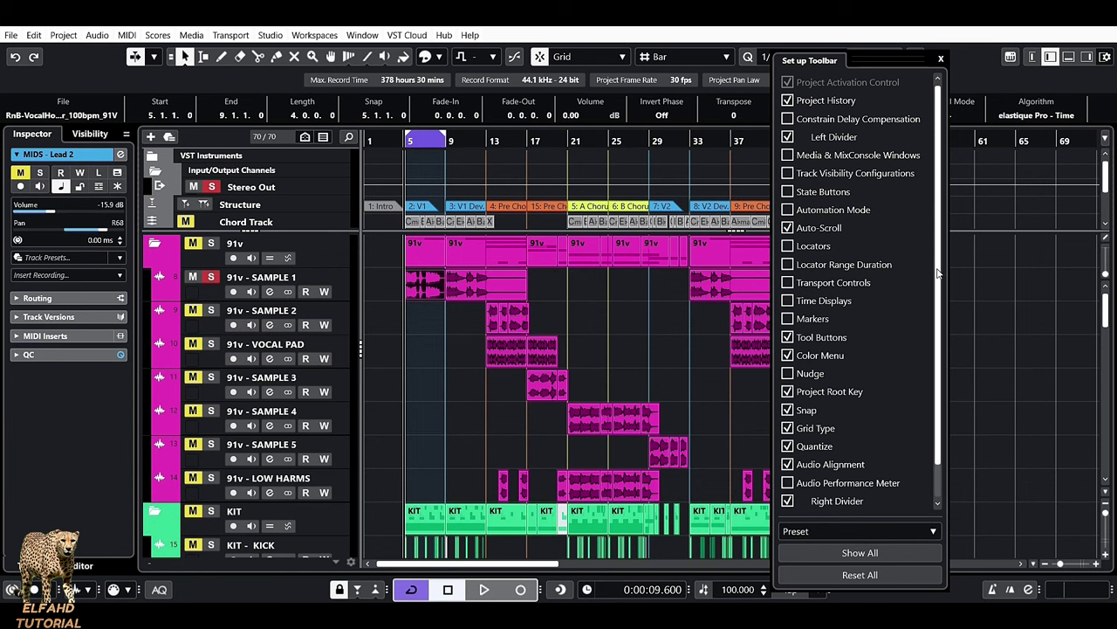
{"action": "left_click_drag", "start_coordinate": [938, 273], "coordinate": [927, 439]}
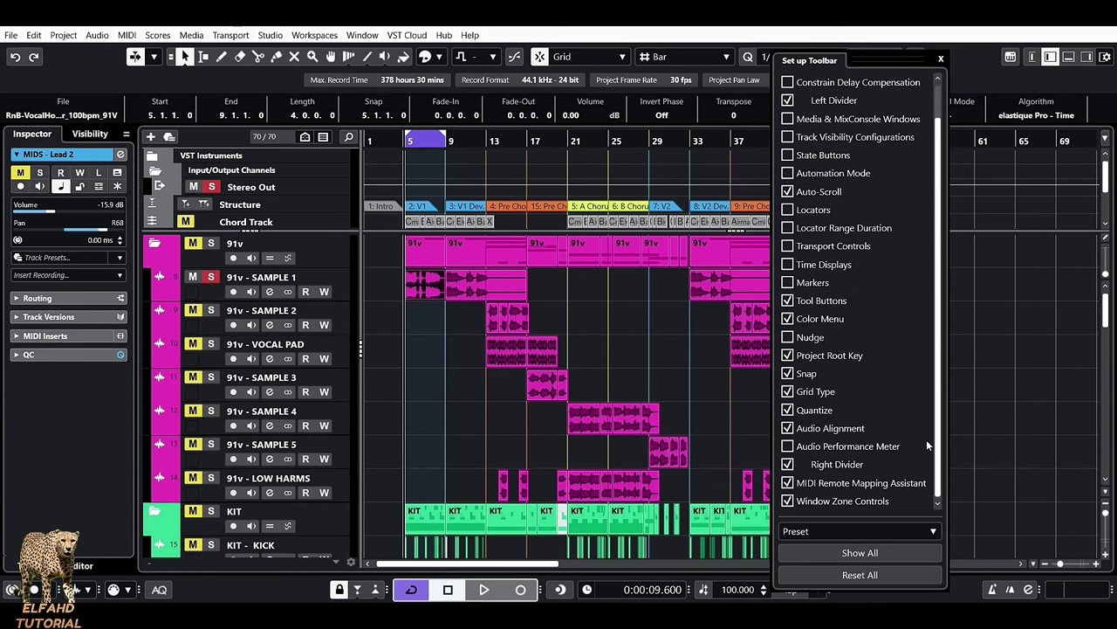
{"action": "left_click", "coordinate": [1014, 442]}
{"action": "right_click", "coordinate": [996, 589]}
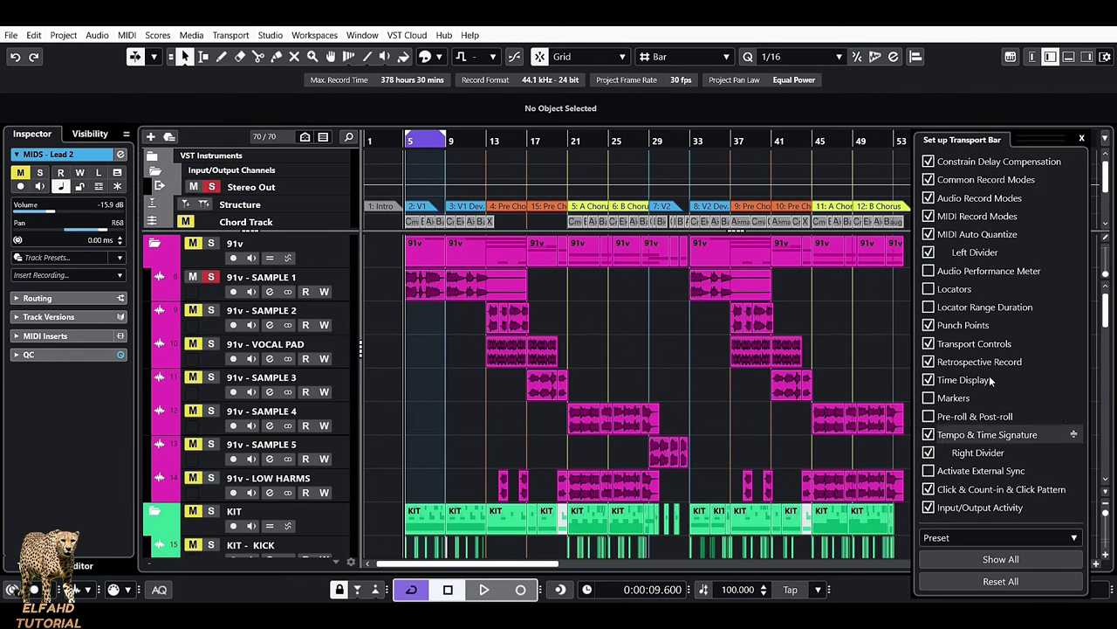
{"action": "left_click", "coordinate": [879, 587]}
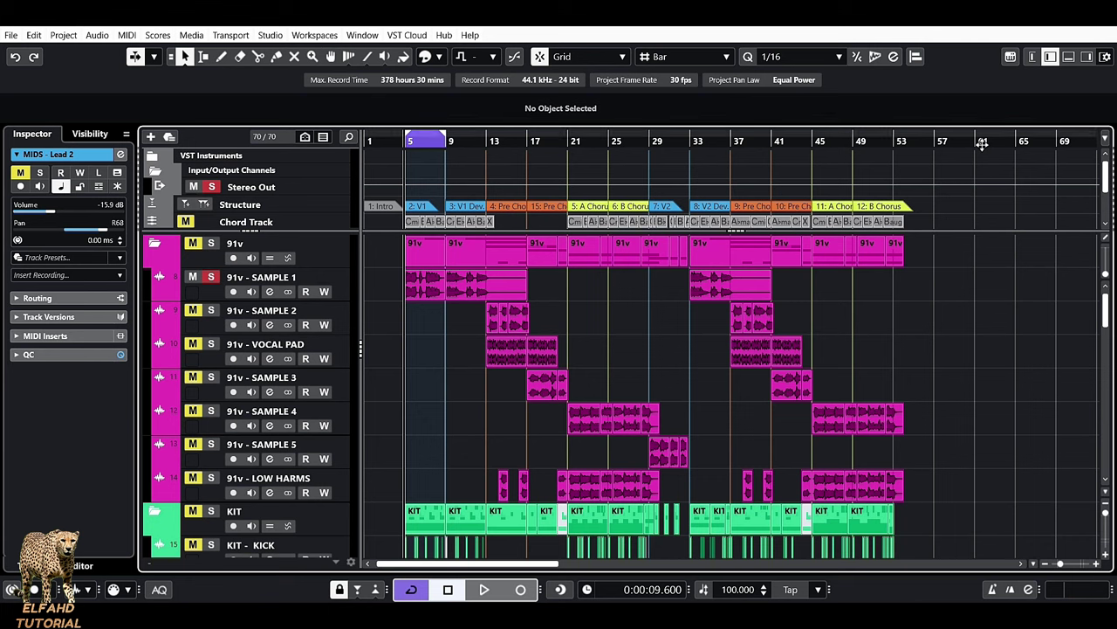
Tap in a new project tempo of 121.250 BPM and play a short passage at that tempo
{"action": "left_click", "coordinate": [790, 590]}
{"action": "left_click", "coordinate": [790, 590]}
{"action": "left_click", "coordinate": [790, 590]}
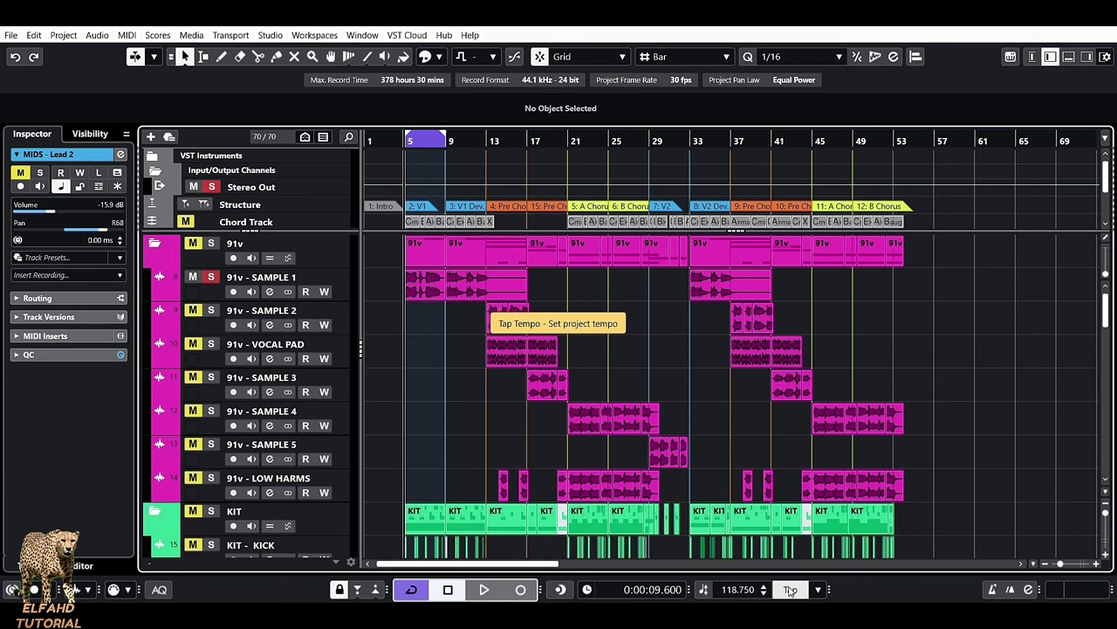
{"action": "left_click", "coordinate": [790, 590]}
{"action": "left_click", "coordinate": [790, 590]}
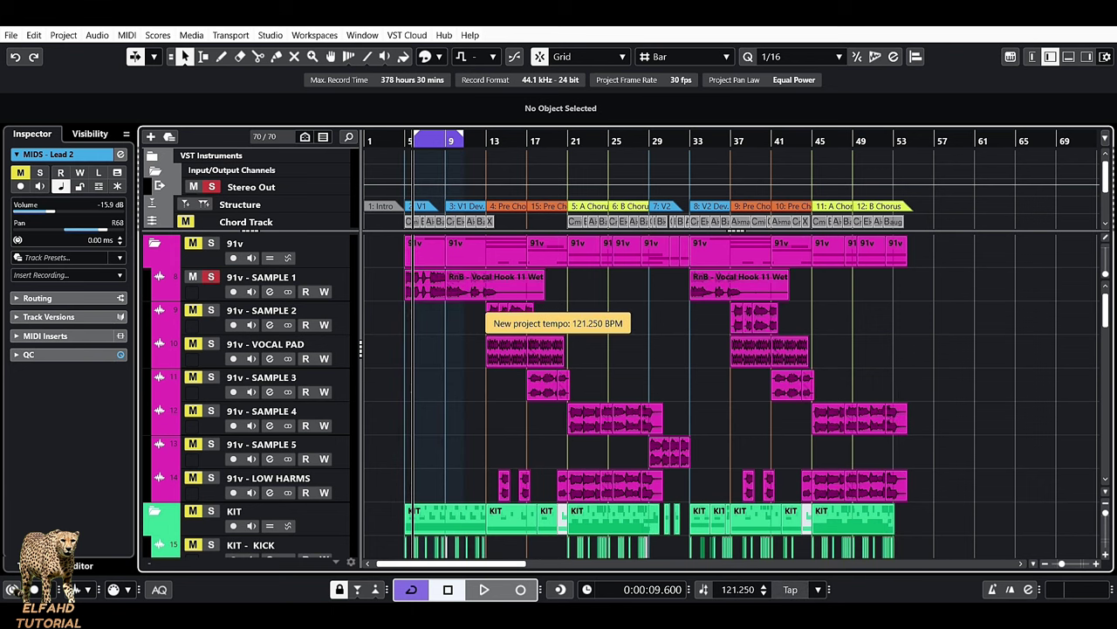
{"action": "key", "text": "space"}
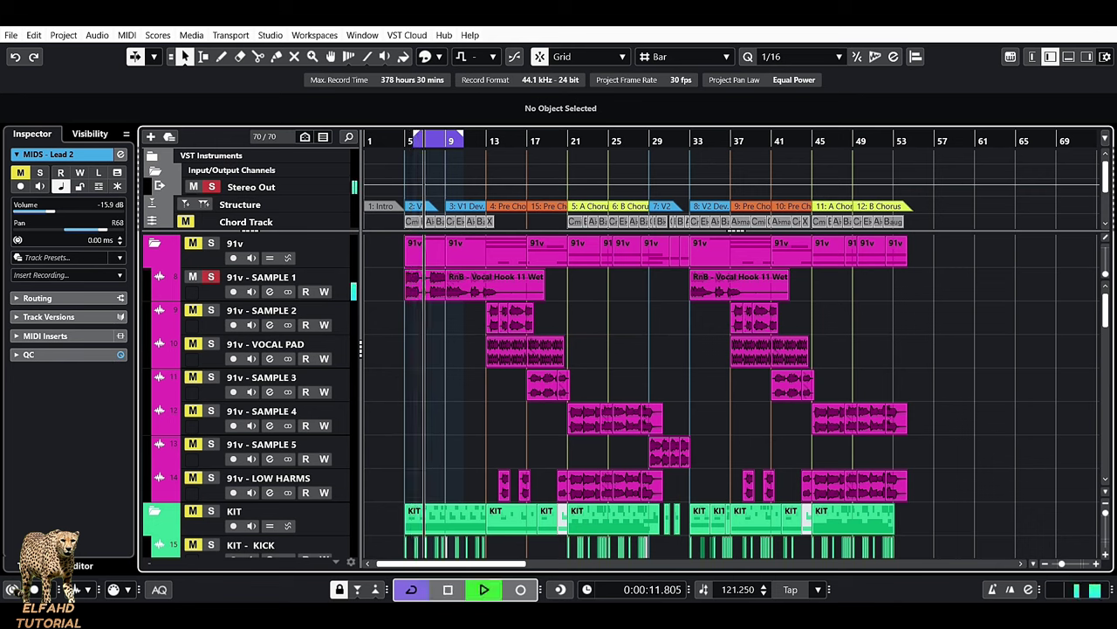
{"action": "key", "text": "space"}
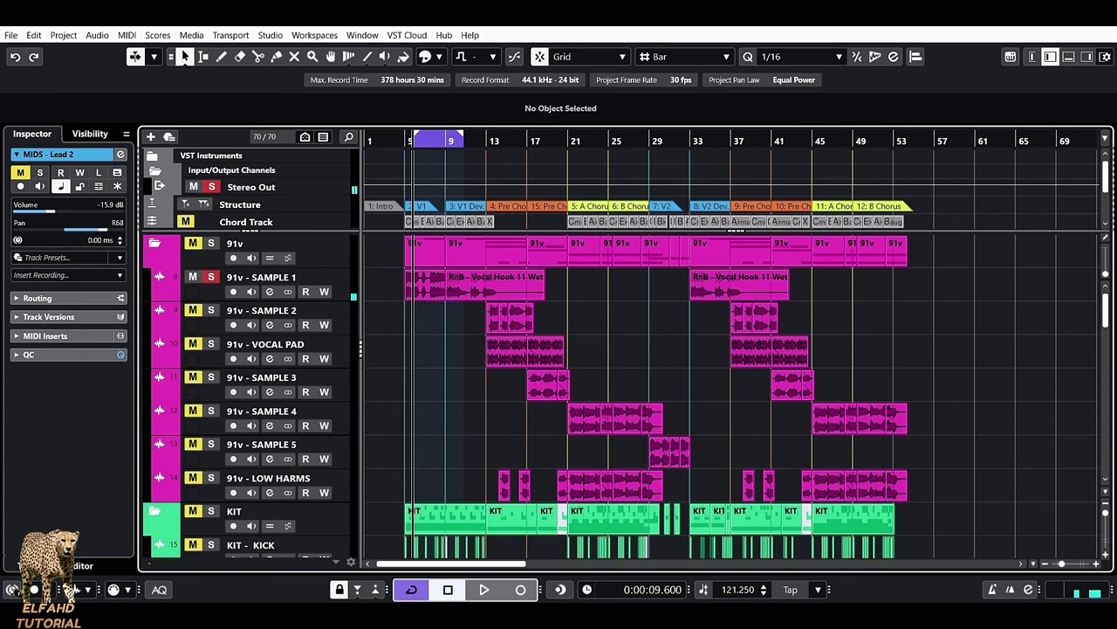
Set the project tempo to 100 BPM
{"action": "left_click", "coordinate": [746, 590]}
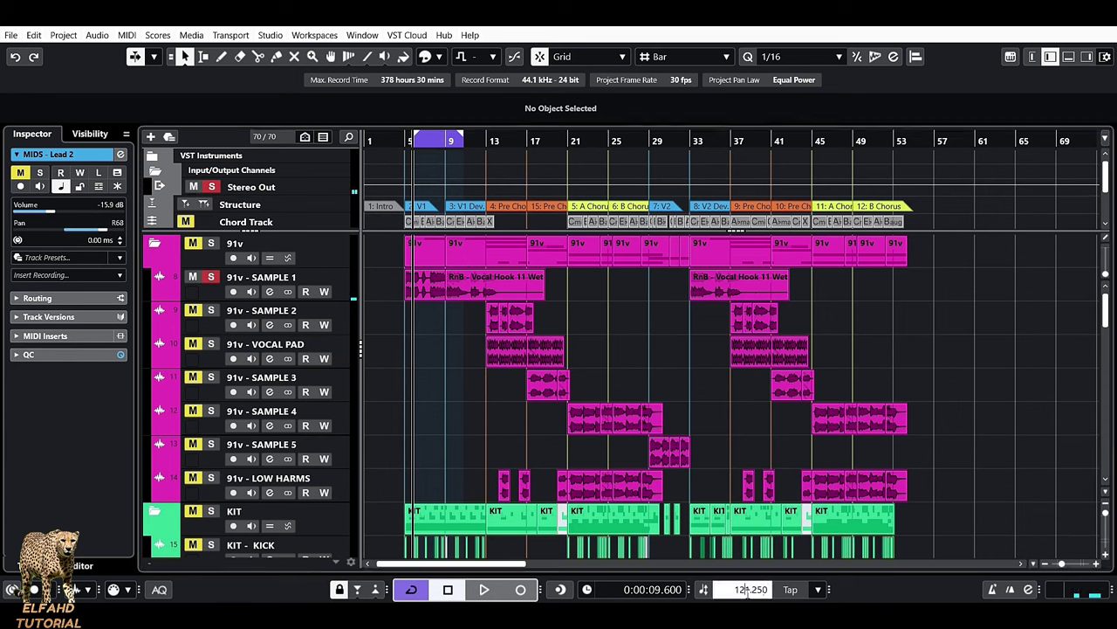
{"action": "double_click", "coordinate": [747, 590]}
{"action": "type", "text": "100"}
{"action": "key", "text": "Return"}
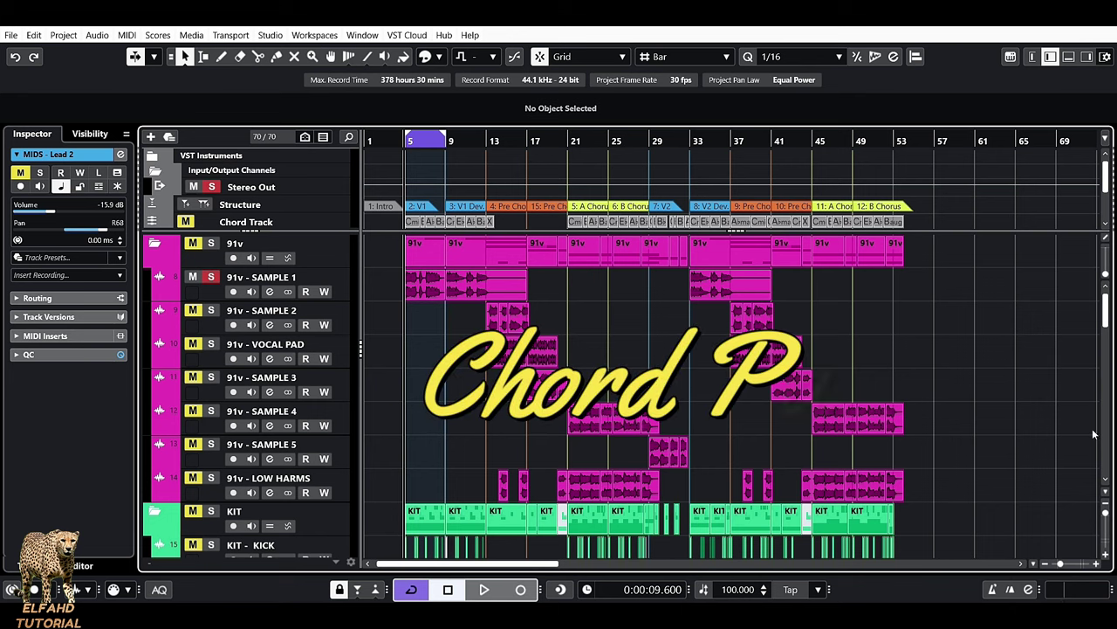
Open the Chord Pads and review the pad layout types in their display settings
{"action": "left_click", "coordinate": [1070, 57]}
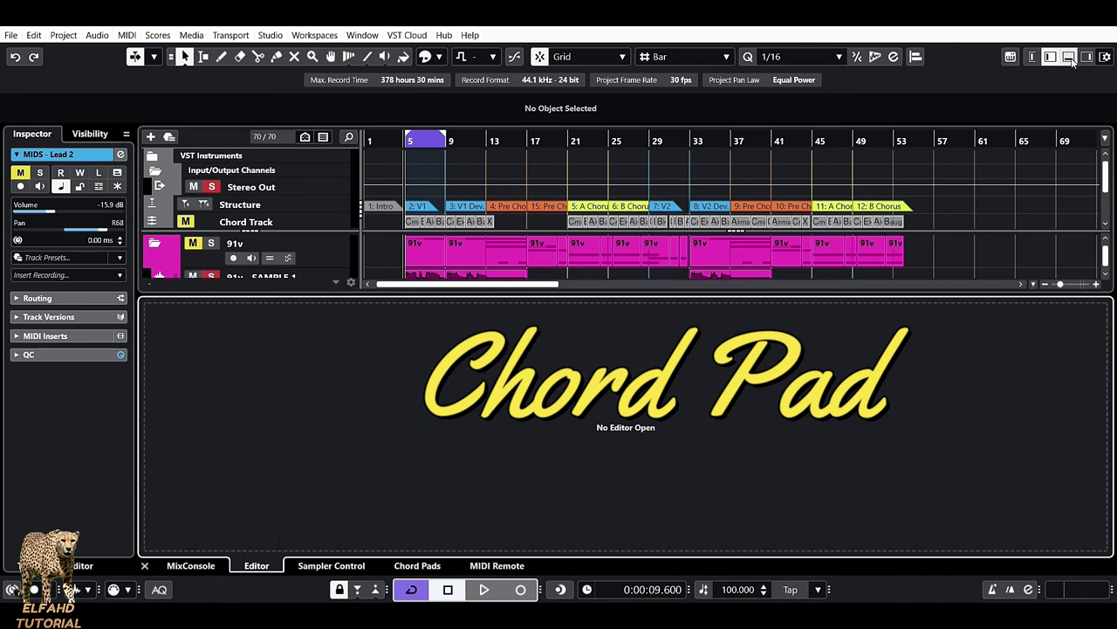
{"action": "left_click", "coordinate": [417, 567]}
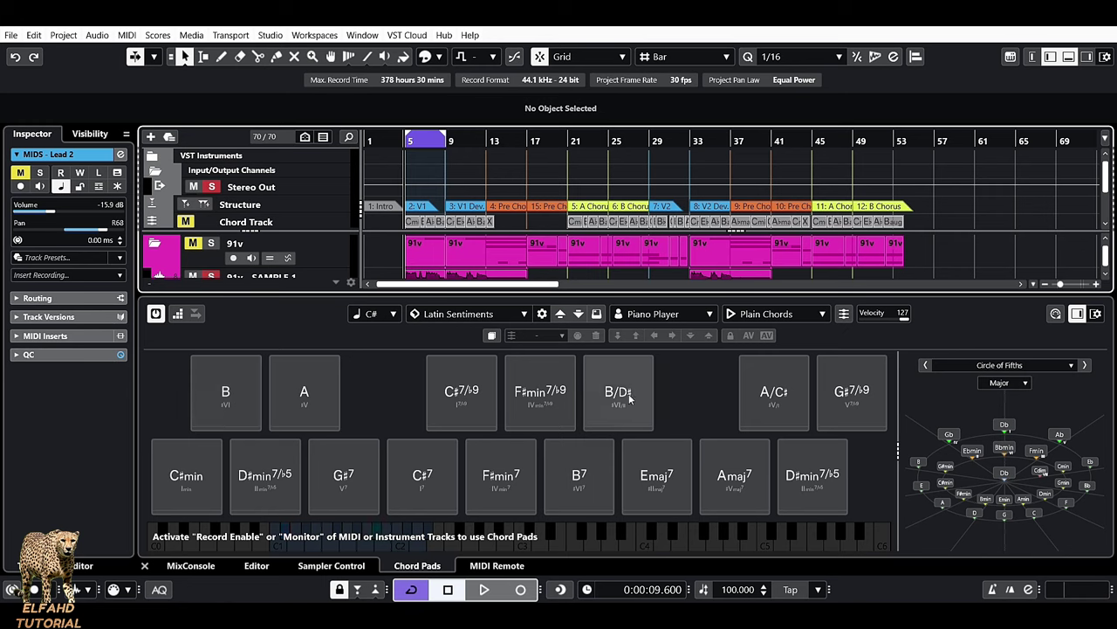
{"action": "left_click", "coordinate": [1098, 313]}
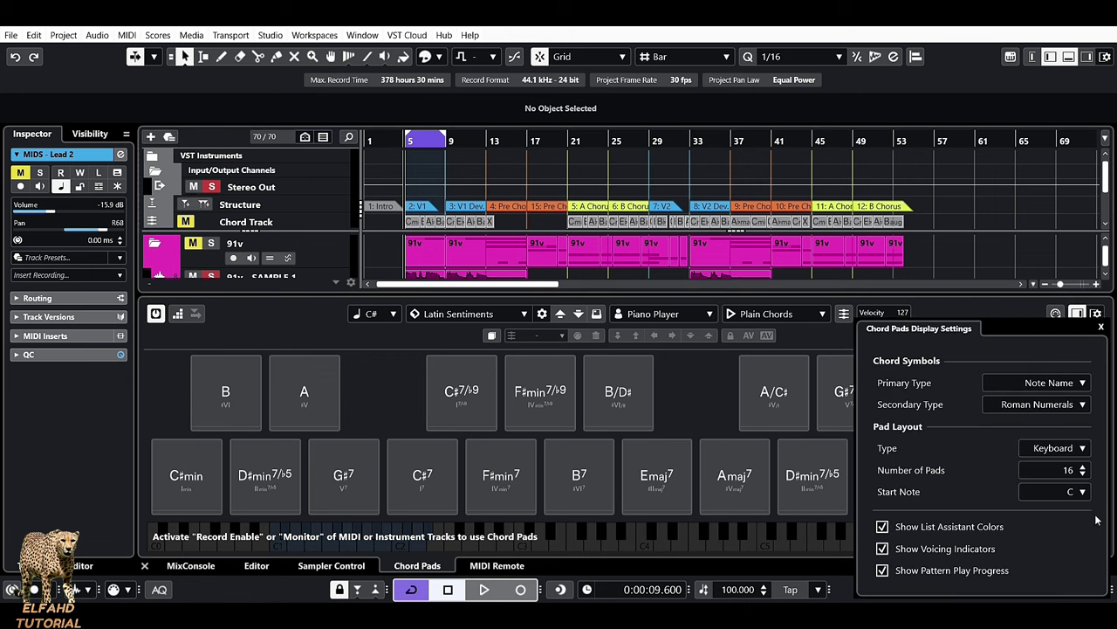
{"action": "left_click", "coordinate": [1086, 452]}
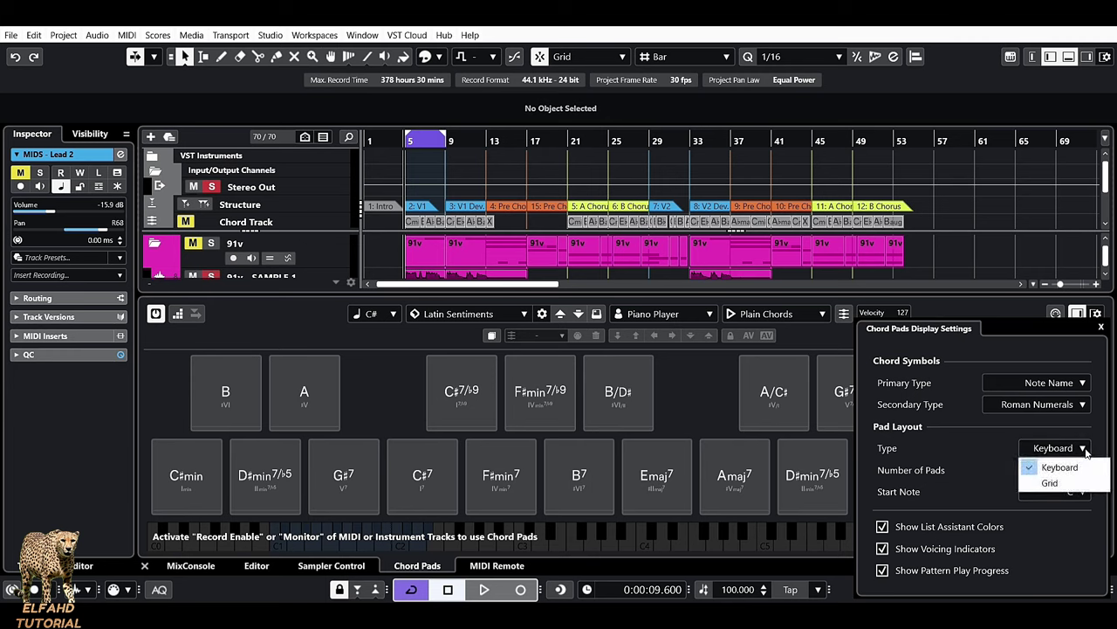
{"action": "left_click", "coordinate": [1107, 438]}
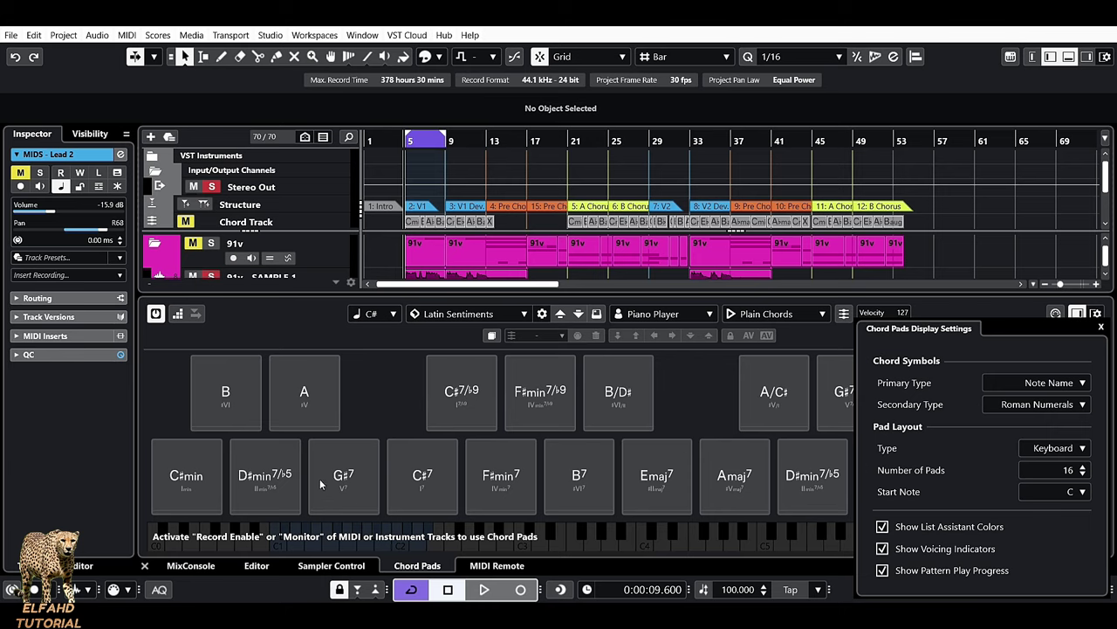
Set the Chord Pads root key to C with Transpose Pads on and check the pads' display settings
{"action": "left_click", "coordinate": [395, 319]}
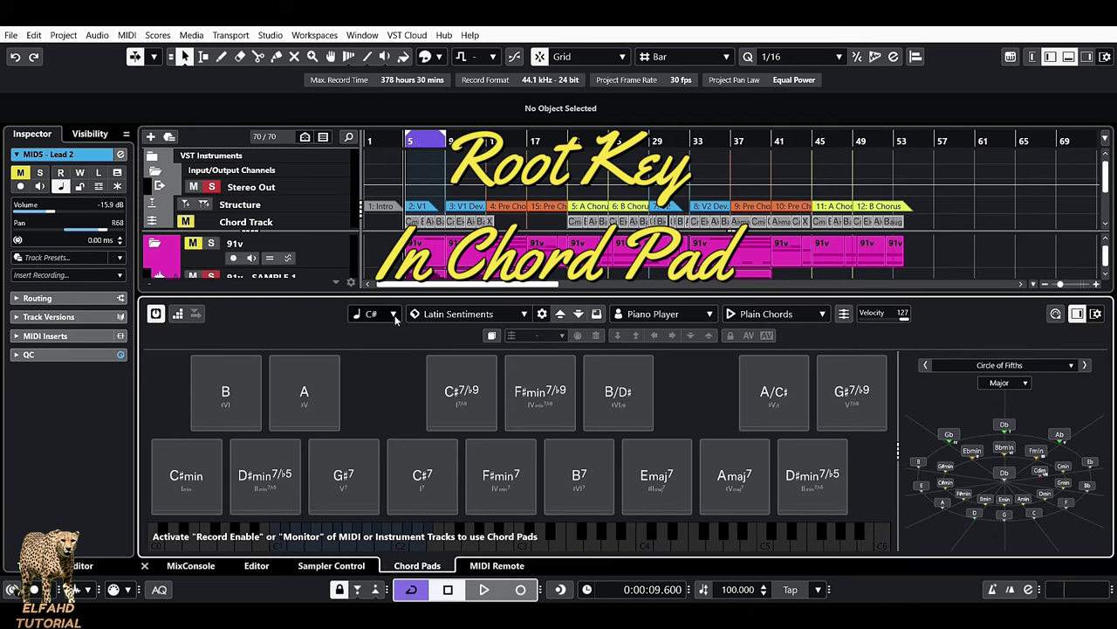
{"action": "left_click", "coordinate": [393, 315]}
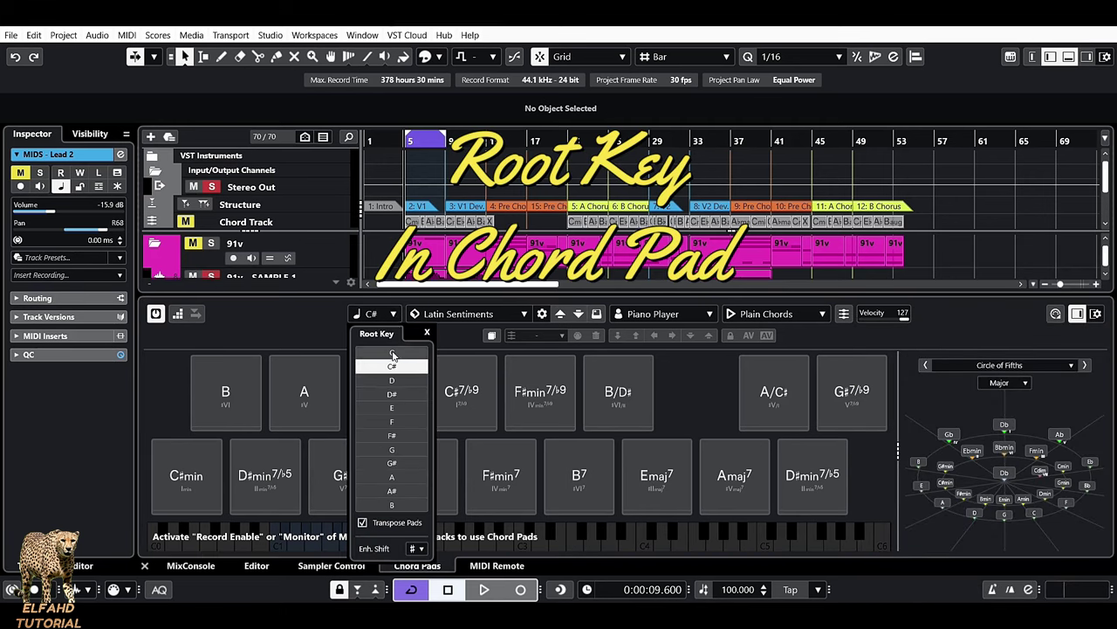
{"action": "left_click", "coordinate": [393, 353]}
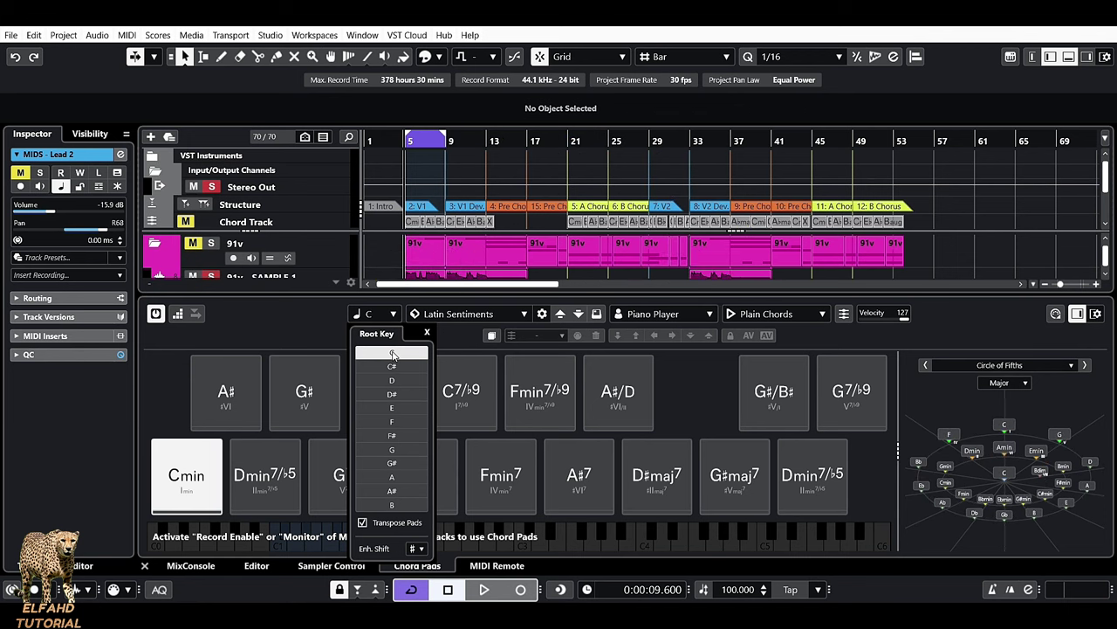
{"action": "left_click", "coordinate": [297, 336]}
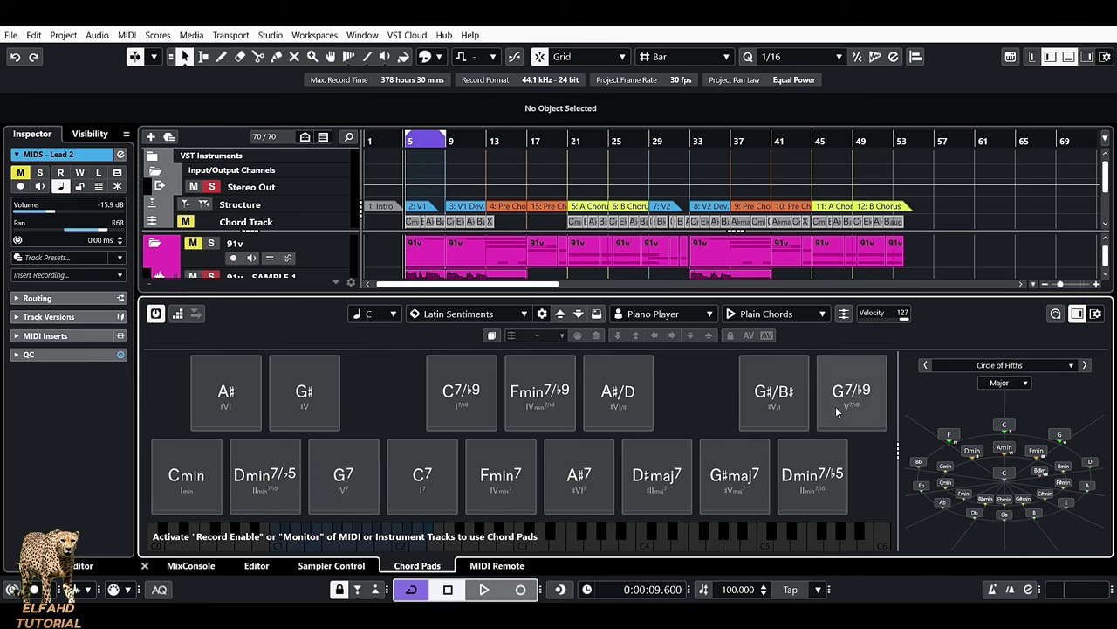
{"action": "left_click", "coordinate": [1097, 313]}
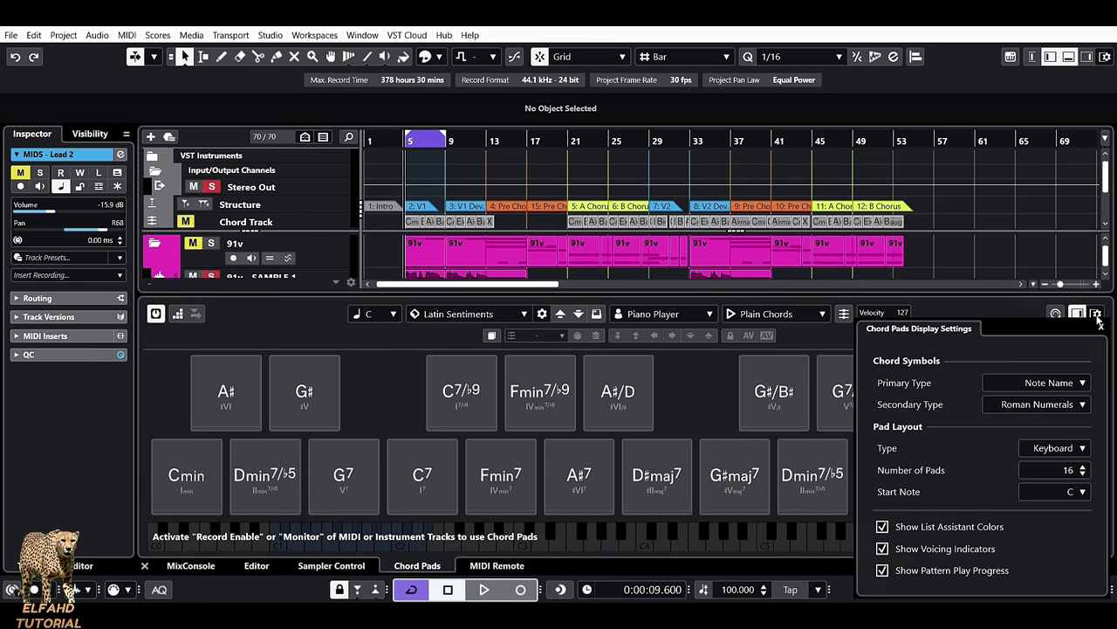
{"action": "left_click", "coordinate": [1025, 307]}
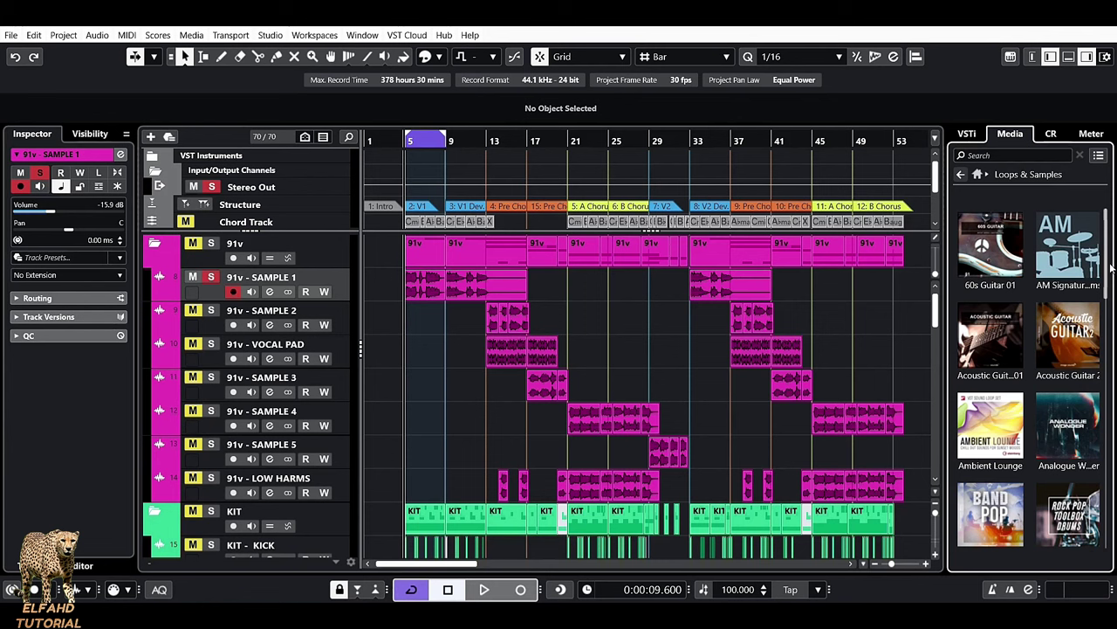
Browse the Loops & Samples media and set the locators to span all events in the project
{"action": "left_click_drag", "start_coordinate": [1107, 283], "coordinate": [1114, 556]}
{"action": "key", "text": "ctrl+a"}
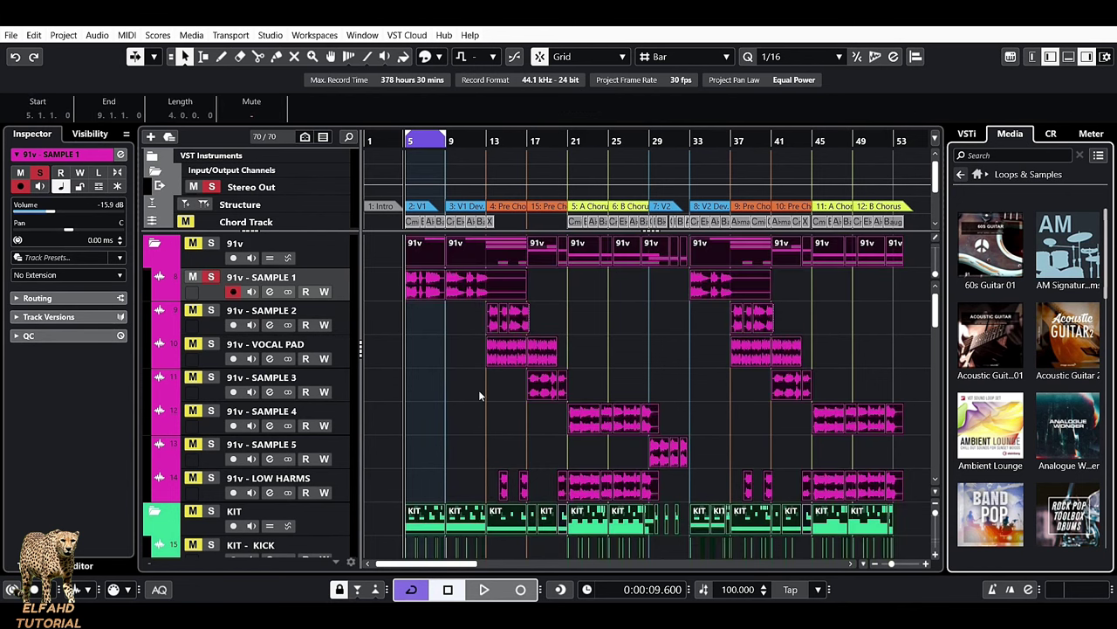
{"action": "left_click", "coordinate": [478, 389]}
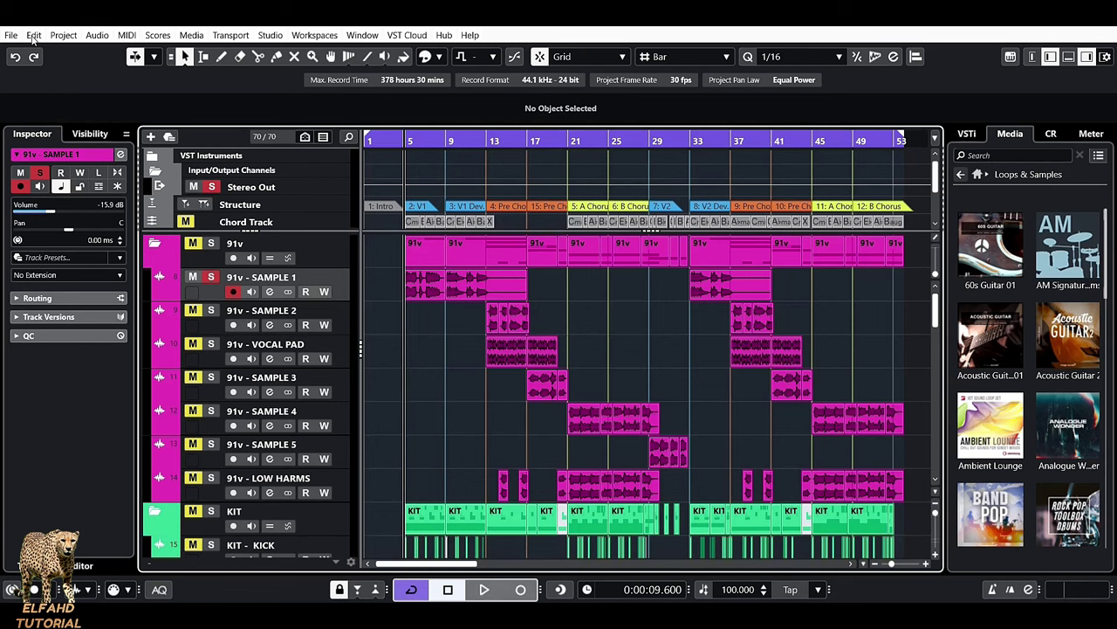
Review the Transport page of the Preferences and close it without changes
{"action": "left_click", "coordinate": [33, 35]}
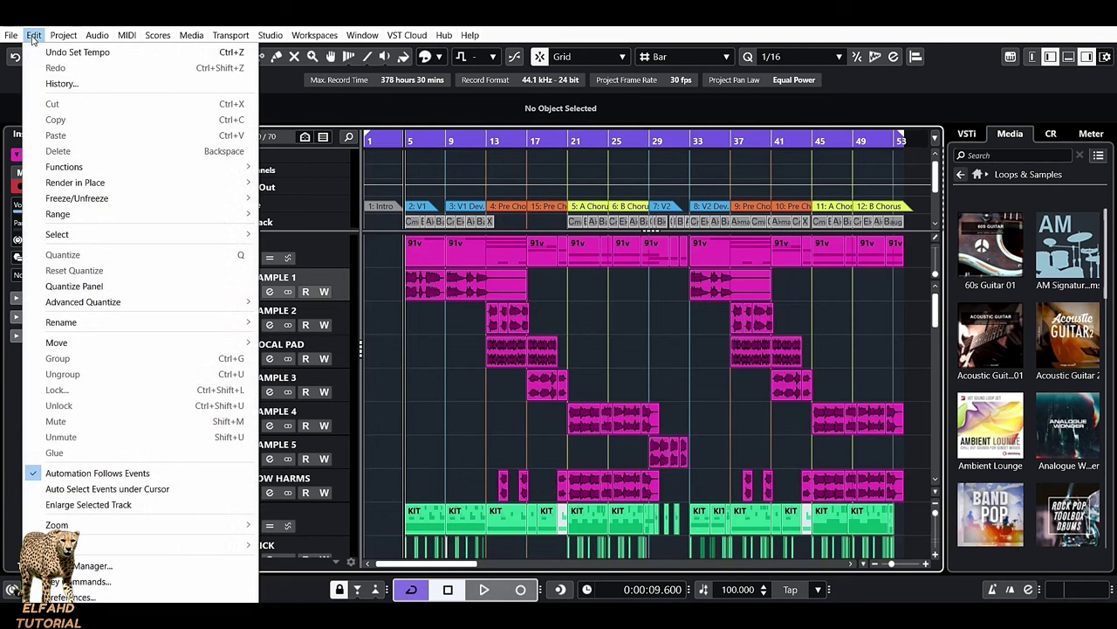
{"action": "left_click", "coordinate": [74, 597]}
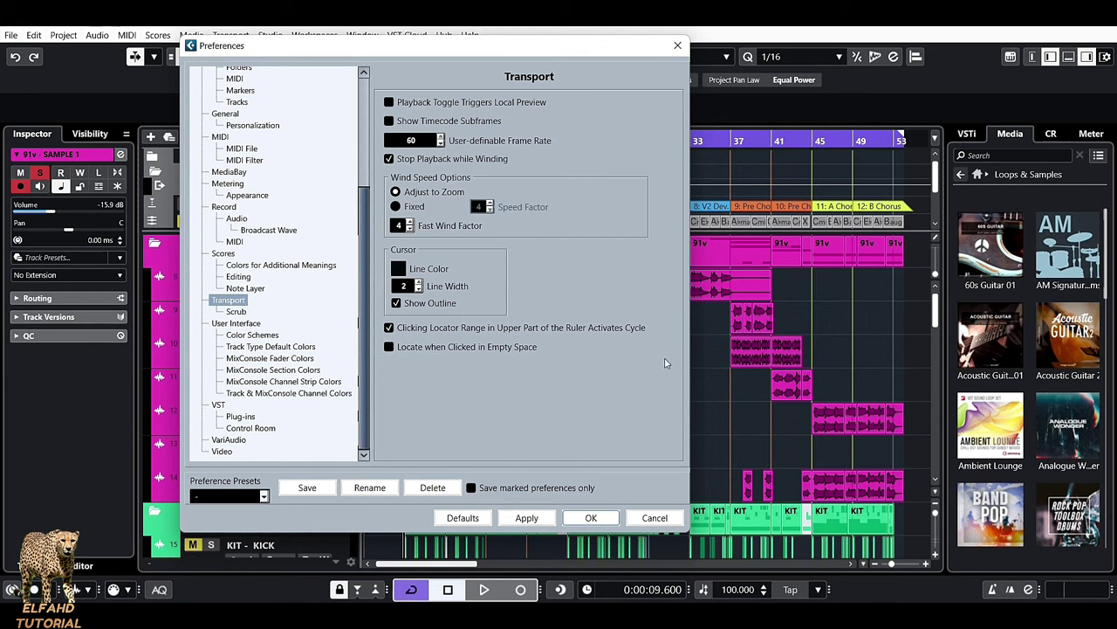
{"action": "left_click", "coordinate": [660, 521]}
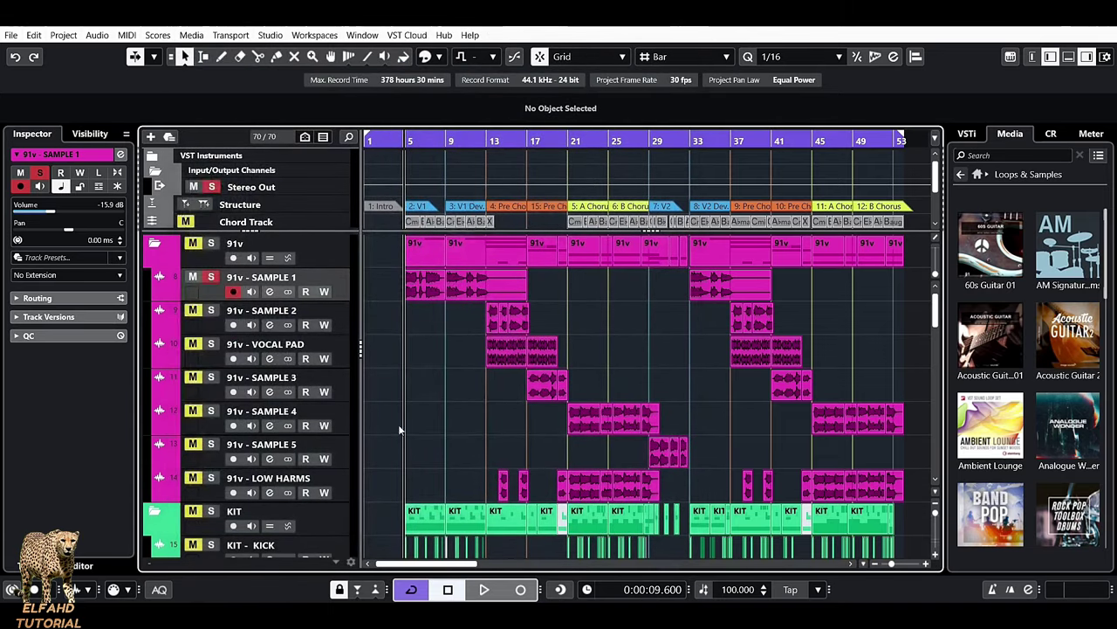
Turn off solo on the 91v - SAMPLE 1 track and activate Return to Start Position on Stop
{"action": "key", "text": "s"}
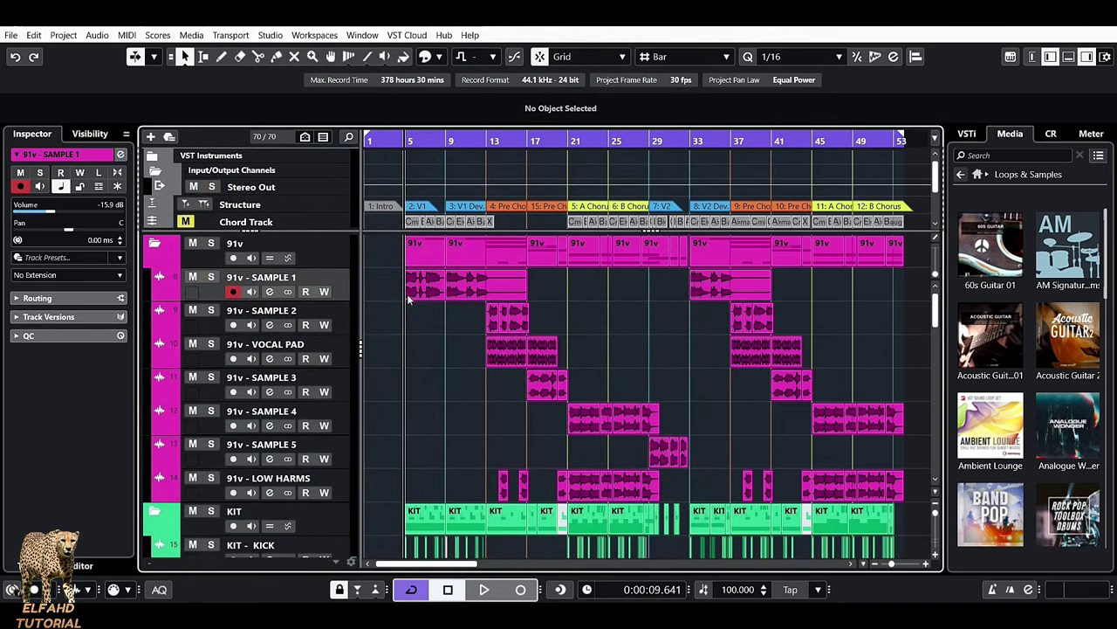
{"action": "left_click", "coordinate": [231, 35]}
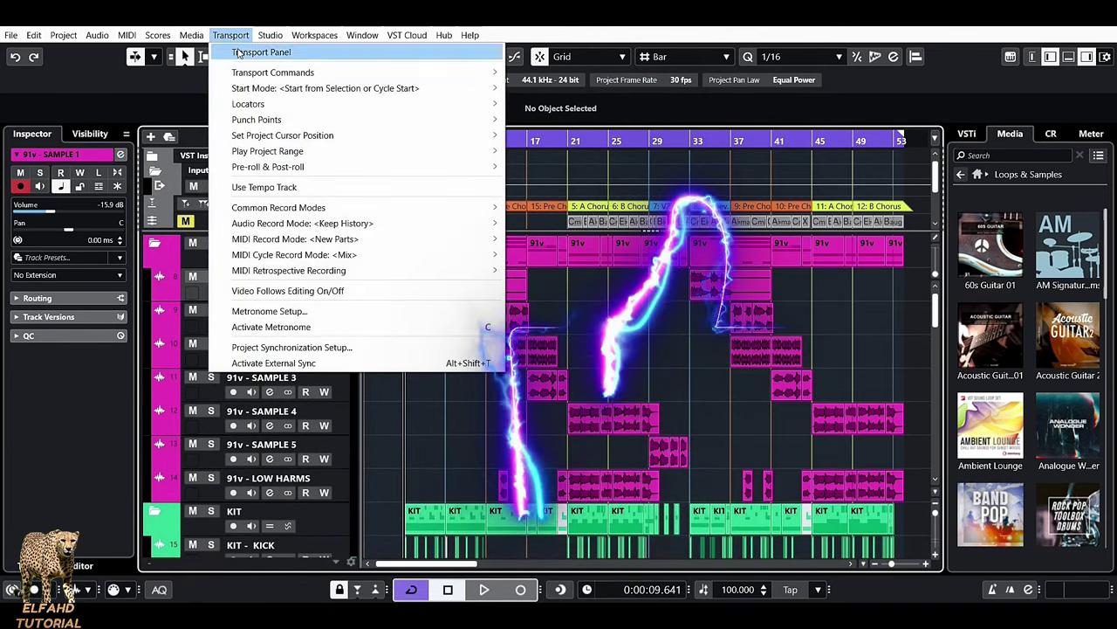
{"action": "mouse_move", "coordinate": [332, 90]}
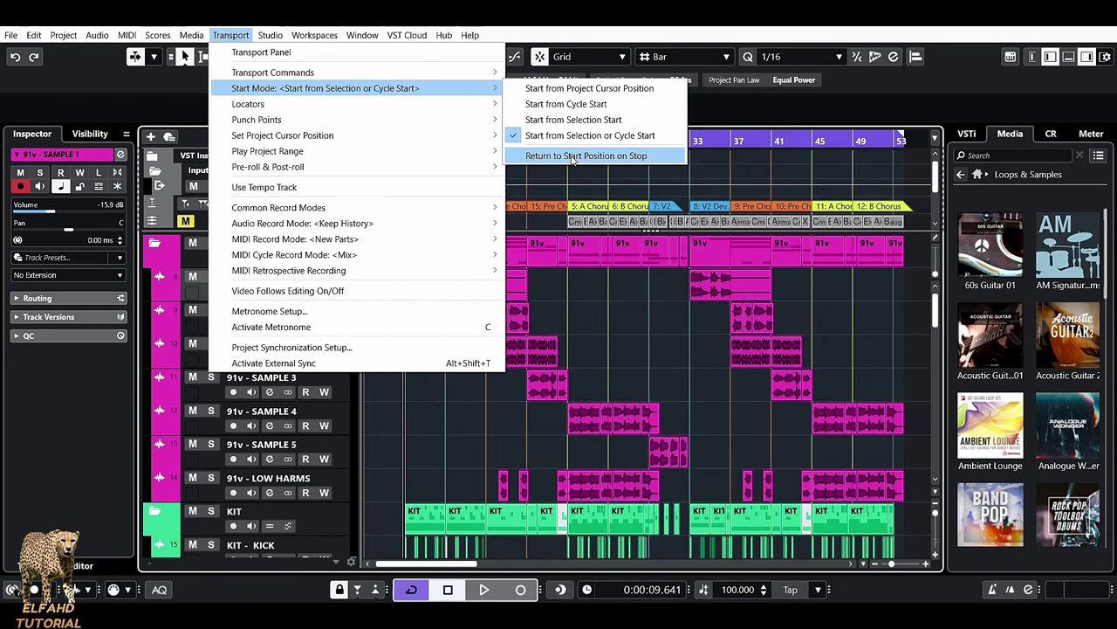
{"action": "left_click", "coordinate": [660, 156]}
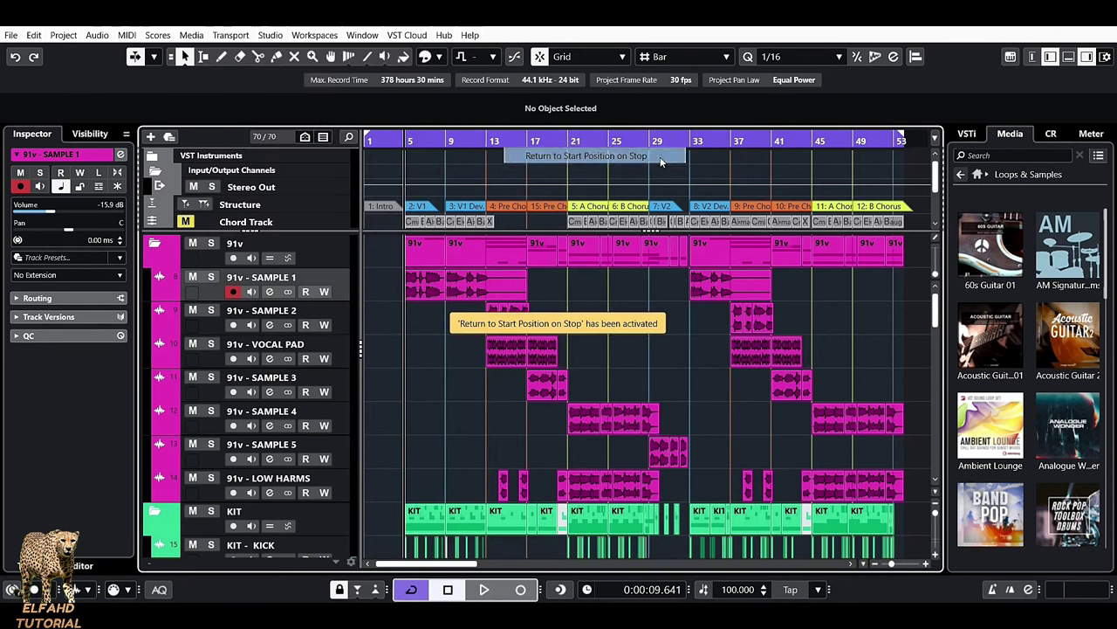
Set the transport start mode to Start from Project Cursor Position and test it with a short playback
{"action": "left_click", "coordinate": [231, 35]}
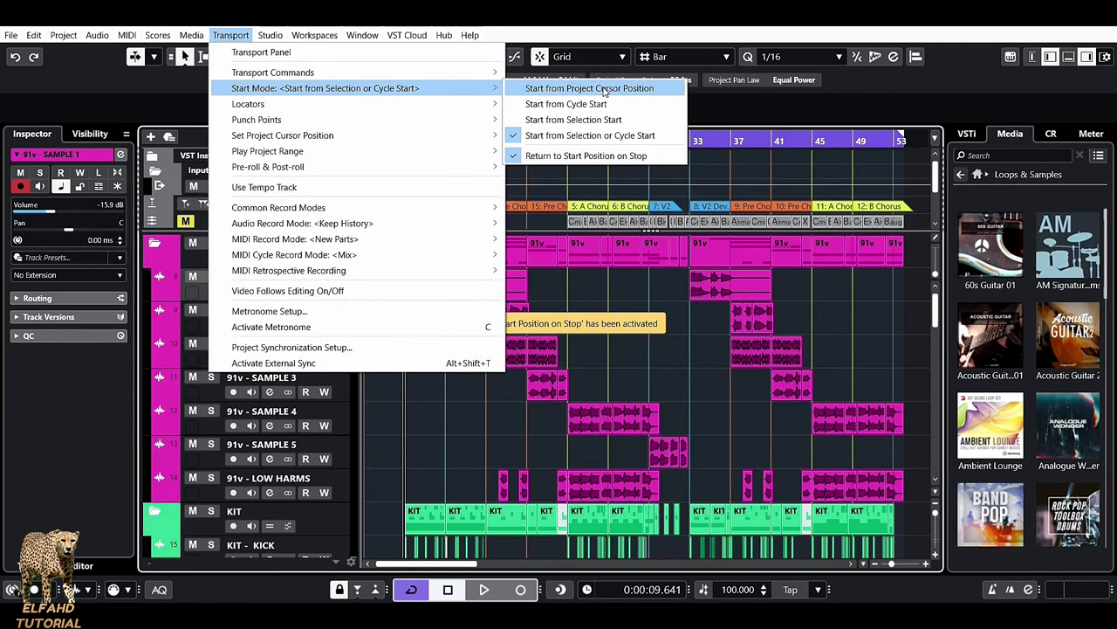
{"action": "left_click", "coordinate": [601, 89]}
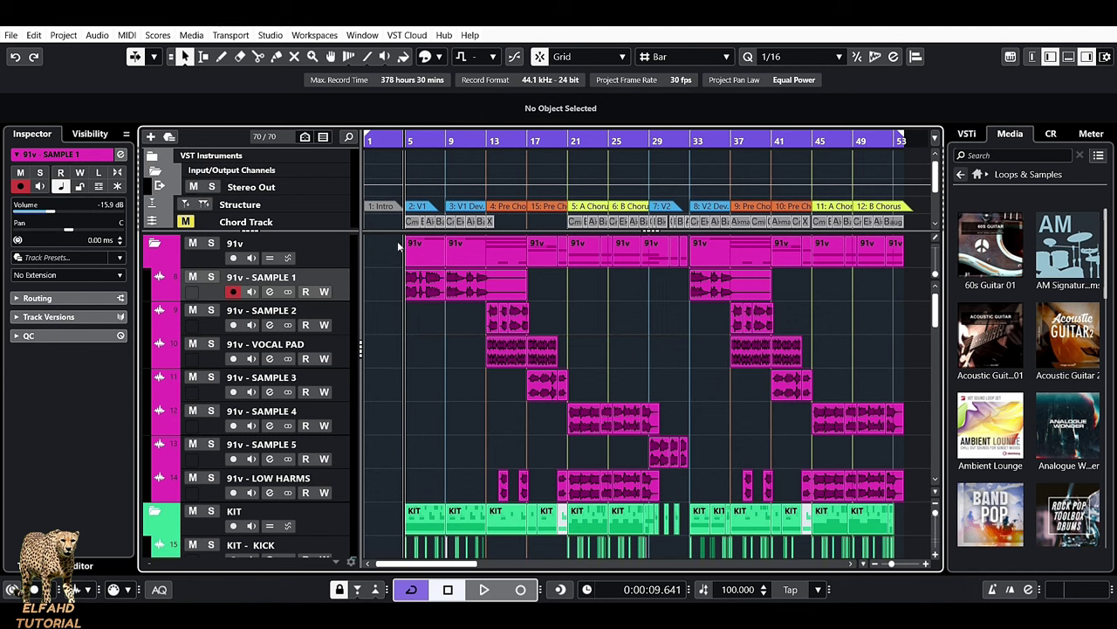
{"action": "key", "text": "space"}
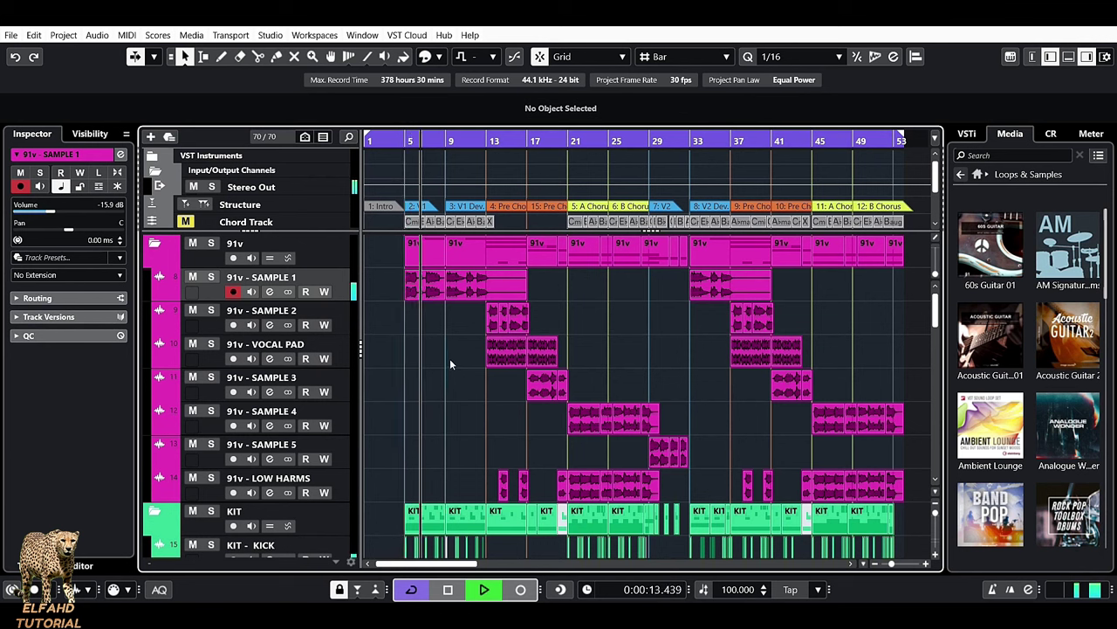
{"action": "key", "text": "space"}
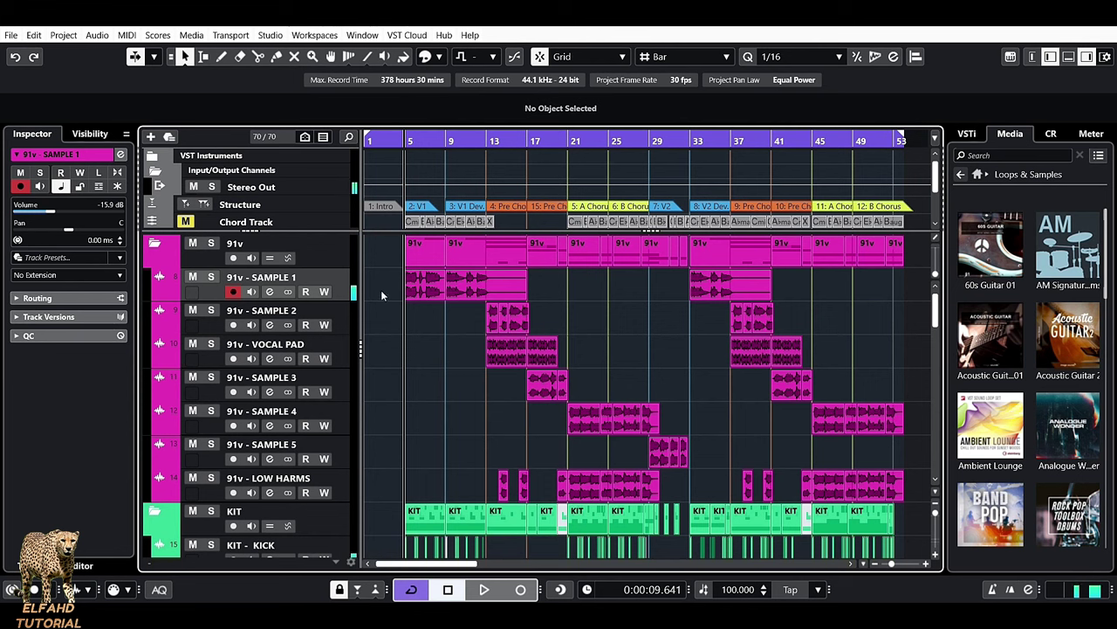
Set the transport start mode to Start from Cycle Start and start playback to test it
{"action": "left_click", "coordinate": [233, 37]}
{"action": "mouse_move", "coordinate": [454, 108]}
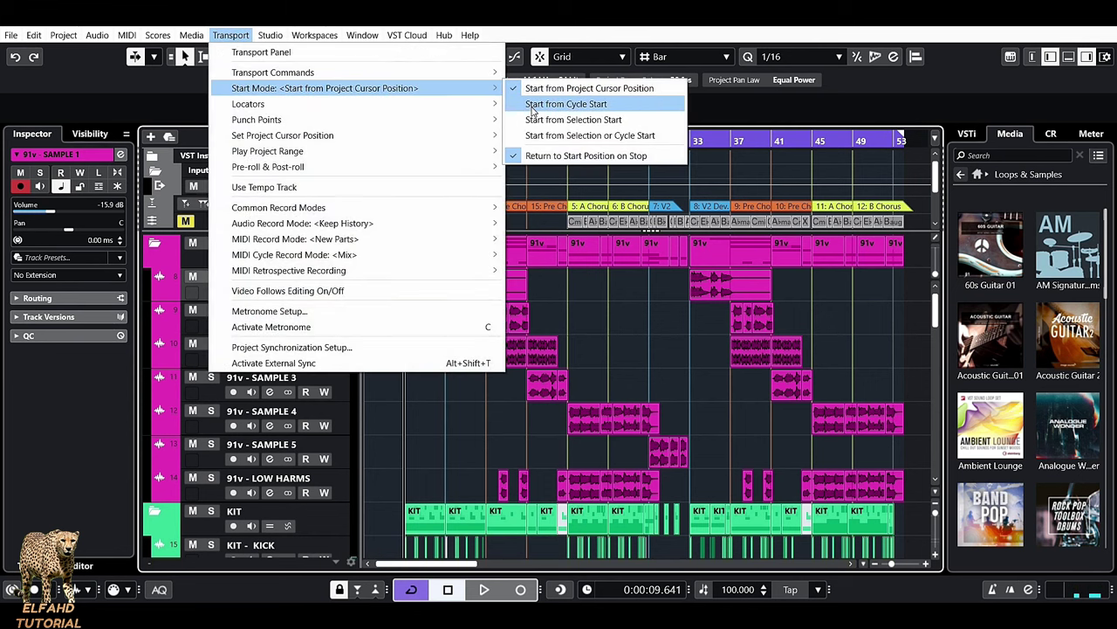
{"action": "left_click", "coordinate": [610, 104]}
{"action": "key", "text": "space"}
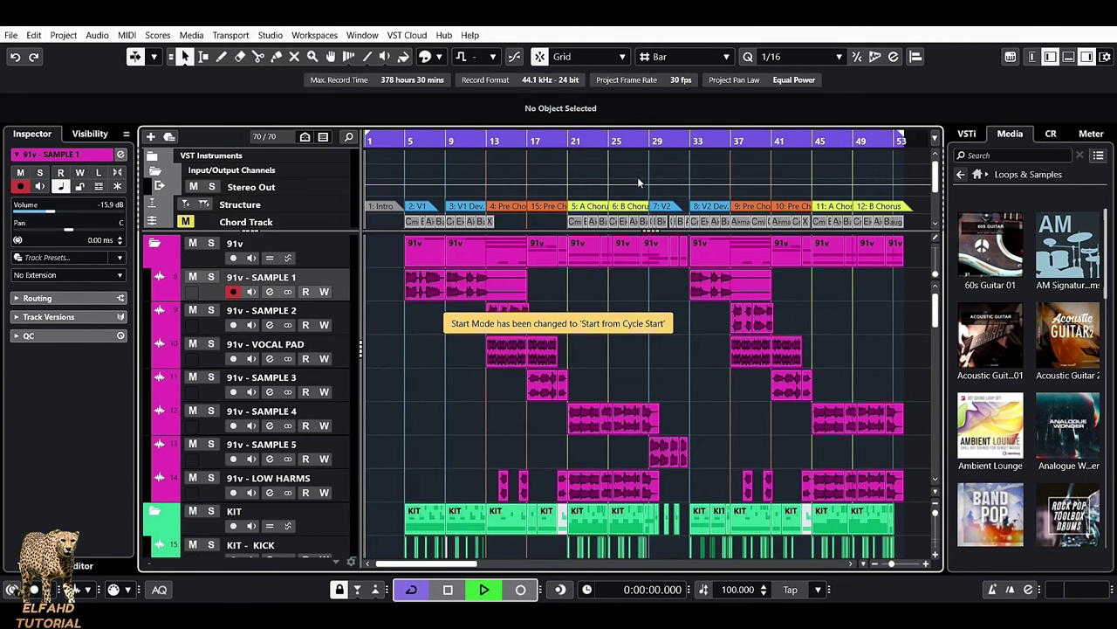
Set the transport start mode to Start from Selection Start and play from the bar 37 event on the 91v - VOCAL PAD track
{"action": "left_click", "coordinate": [231, 35]}
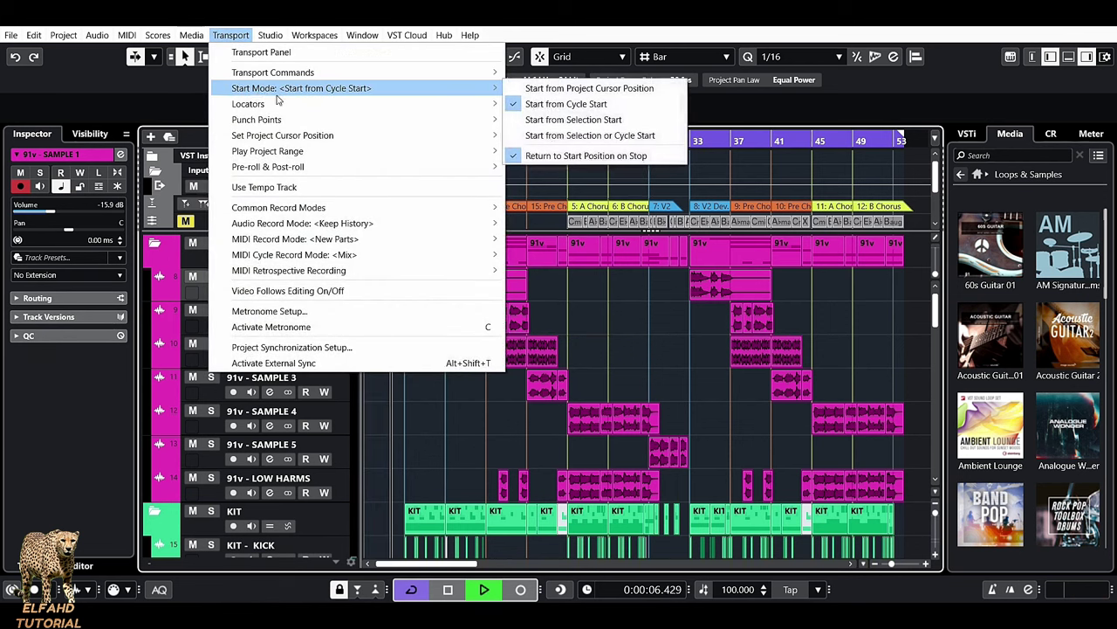
{"action": "mouse_move", "coordinate": [489, 88]}
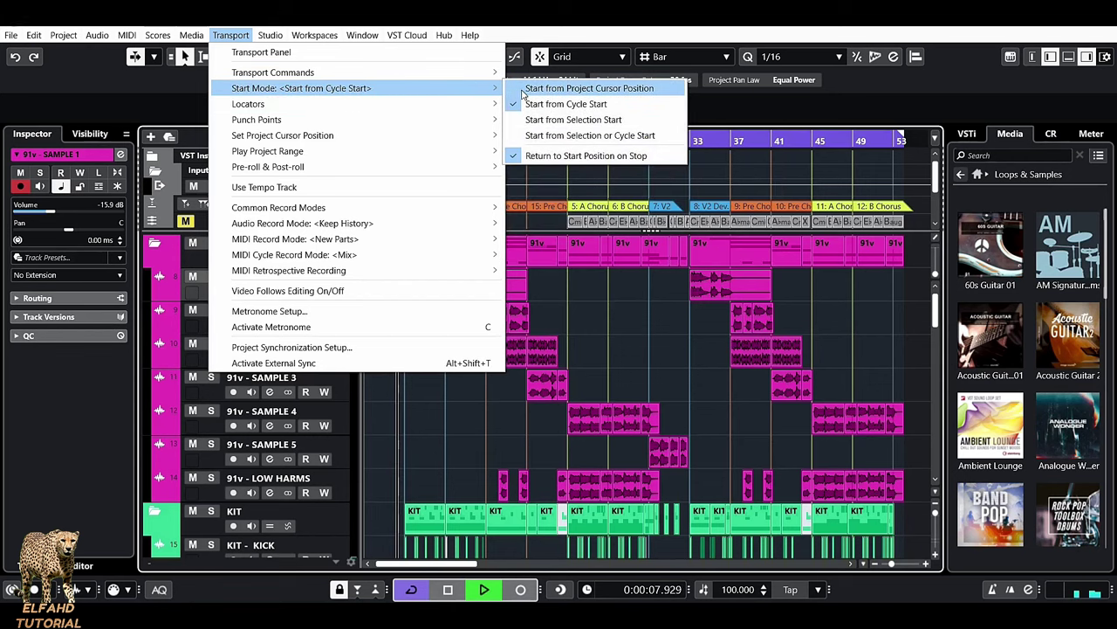
{"action": "left_click", "coordinate": [596, 121]}
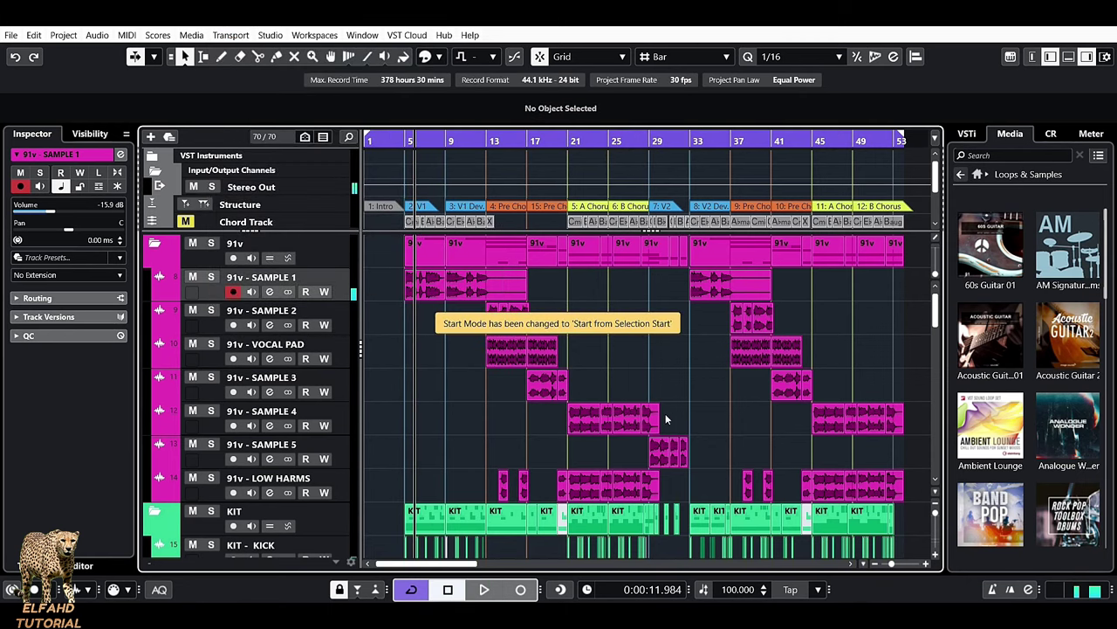
{"action": "left_click", "coordinate": [747, 363]}
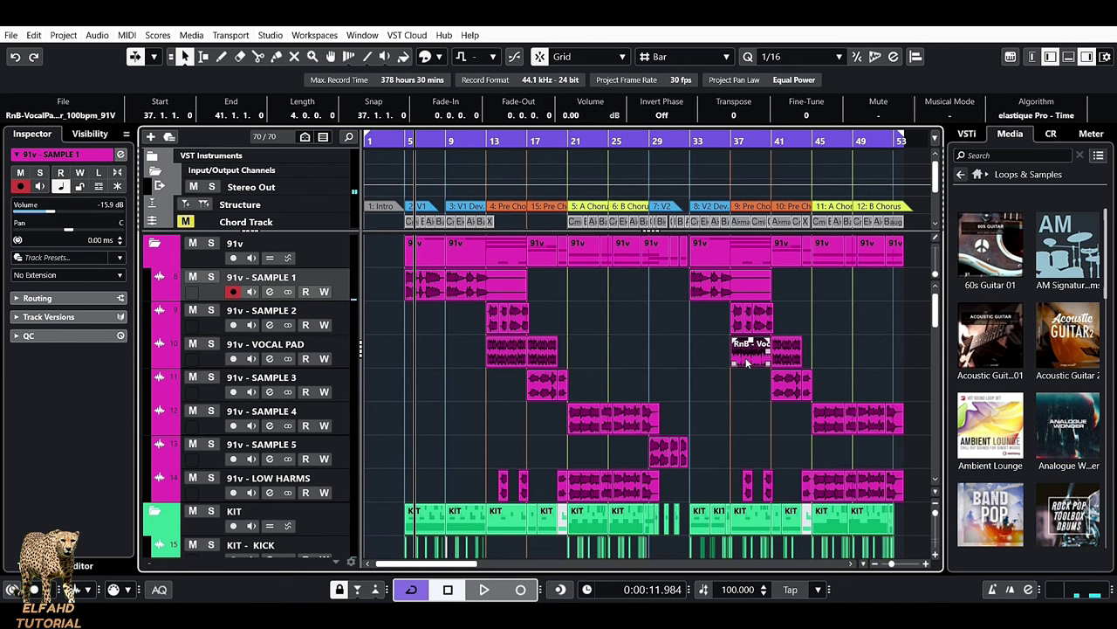
{"action": "key", "text": "space"}
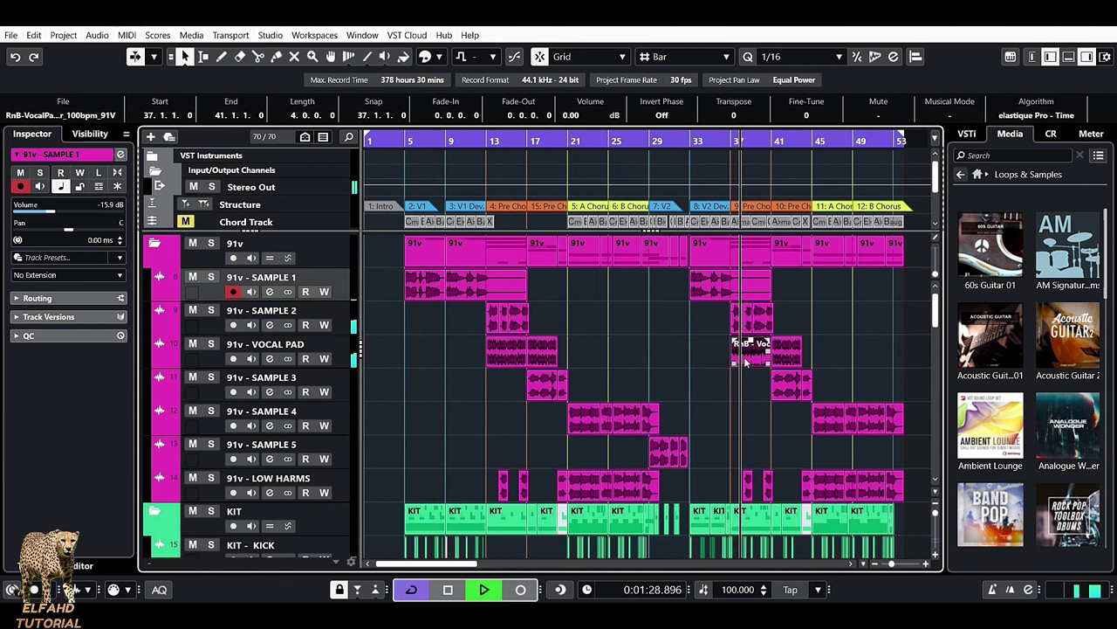
Test playback from the selected 91v - SAMPLE 4 event near bar 25 and the 91v - SAMPLE 1 event at bar 9
{"action": "left_click_drag", "start_coordinate": [743, 362], "coordinate": [632, 424]}
{"action": "key", "text": "space"}
{"action": "key", "text": "space"}
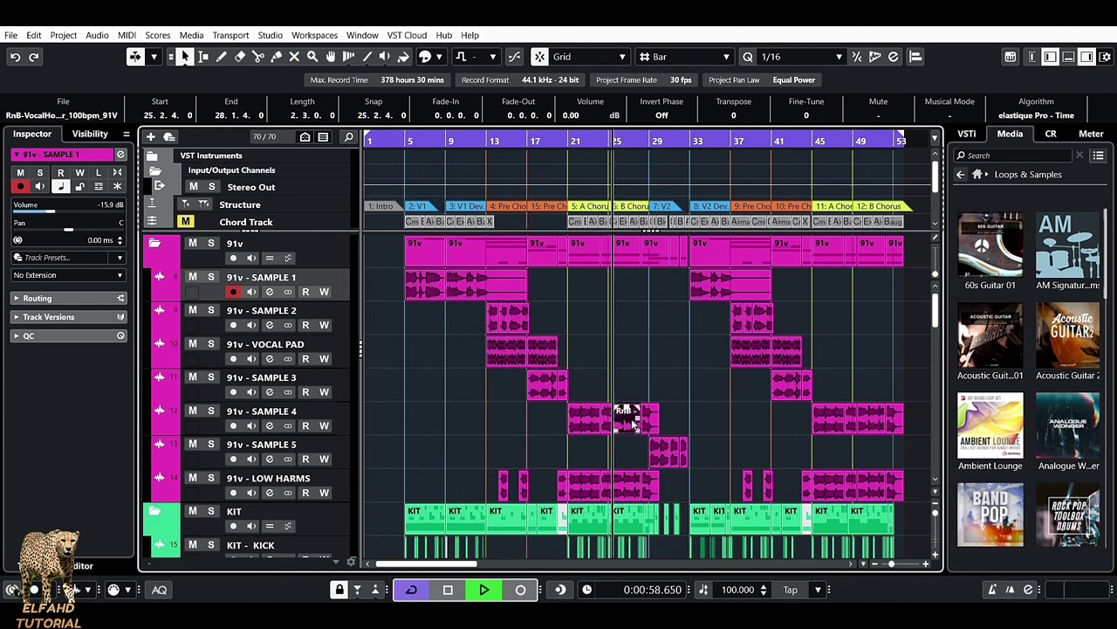
{"action": "key", "text": "space"}
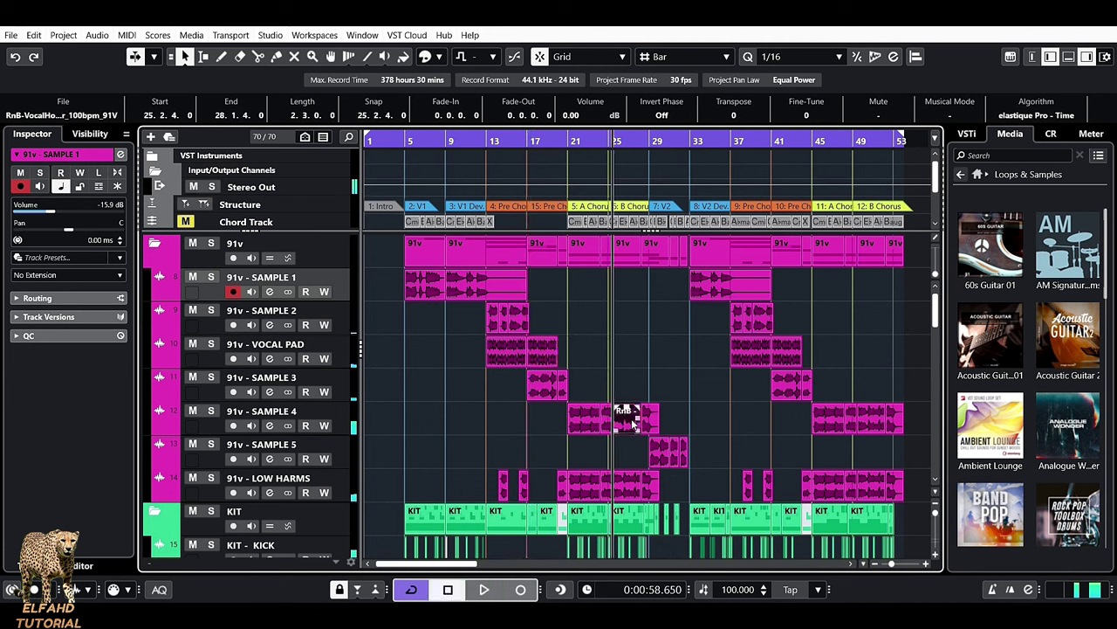
{"action": "left_click", "coordinate": [463, 292]}
{"action": "key", "text": "alt+space"}
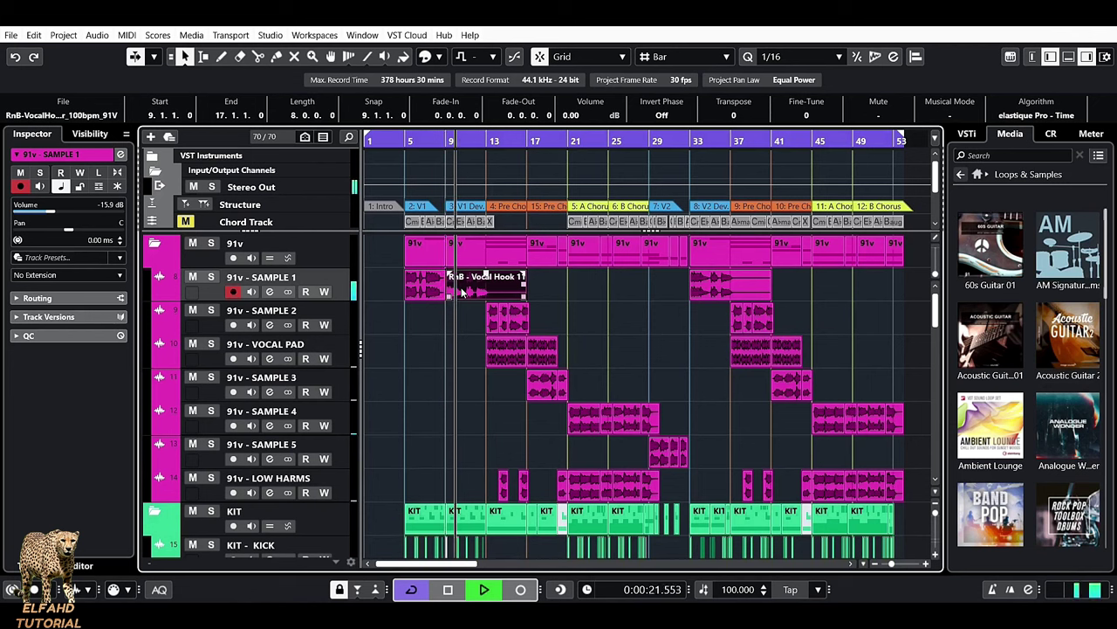
{"action": "key", "text": "space"}
Set the transport start mode to Start from Selection or Cycle Start and test playback with no event selected
{"action": "left_click", "coordinate": [232, 36]}
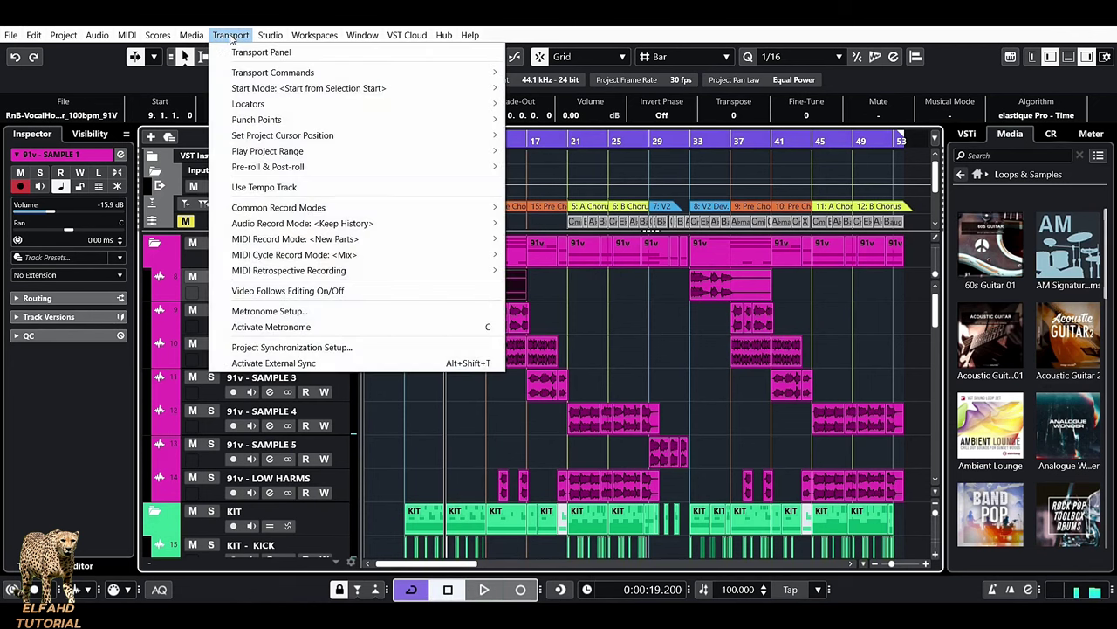
{"action": "mouse_move", "coordinate": [273, 91]}
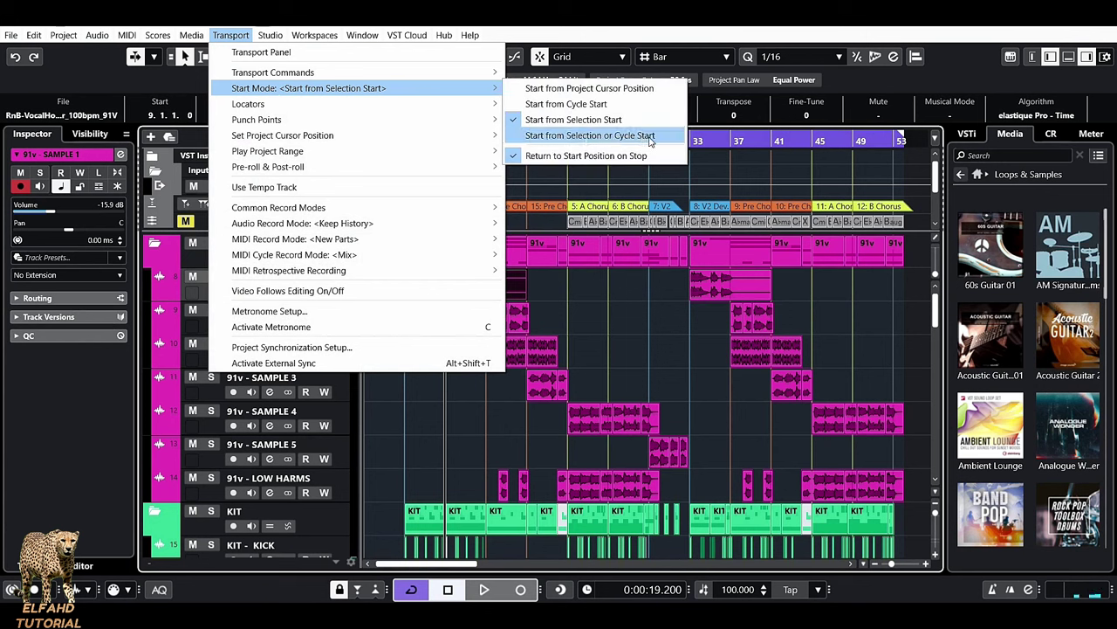
{"action": "left_click", "coordinate": [657, 138]}
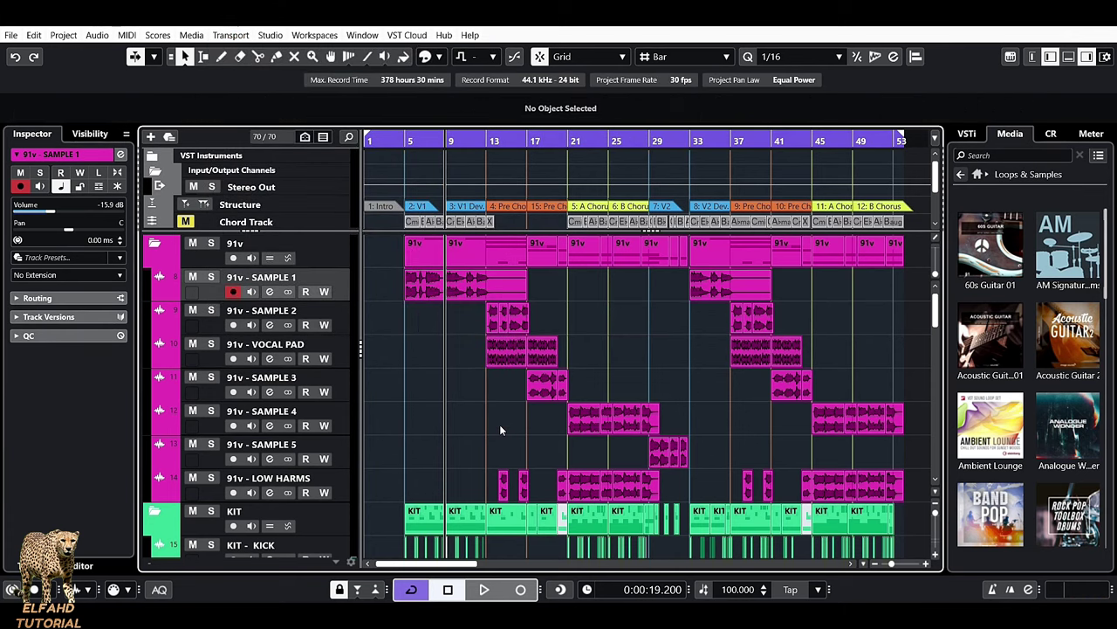
{"action": "key", "text": "space"}
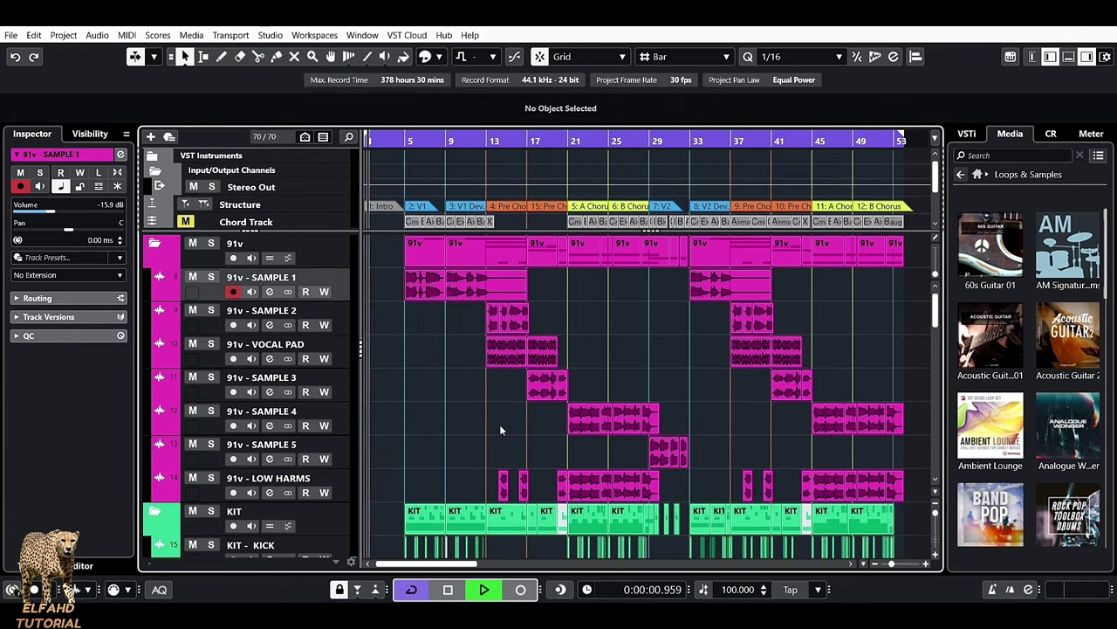
{"action": "key", "text": "space"}
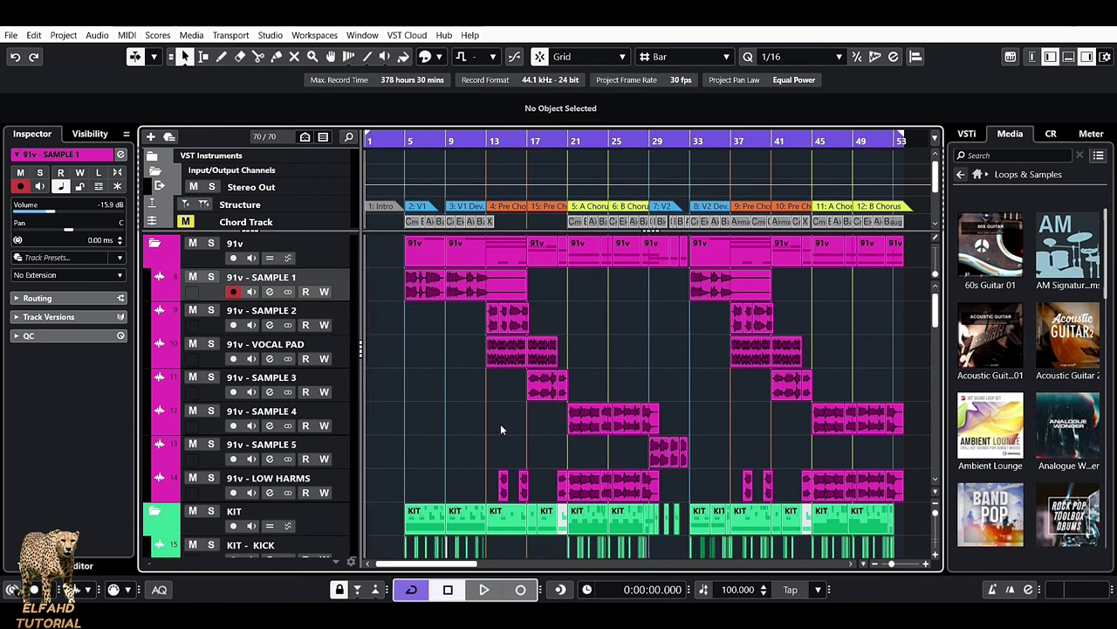
Test playback from the selected VOCAL PAD events at bars 13 and 37 and the 91v folder part at bar 33
{"action": "left_click", "coordinate": [506, 360]}
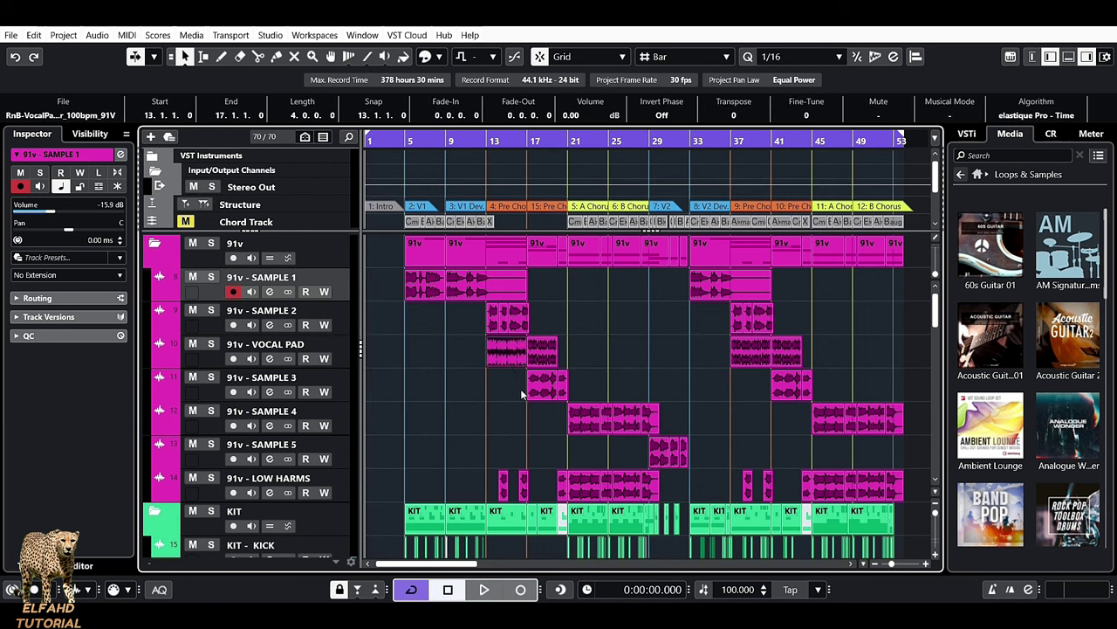
{"action": "key", "text": "space"}
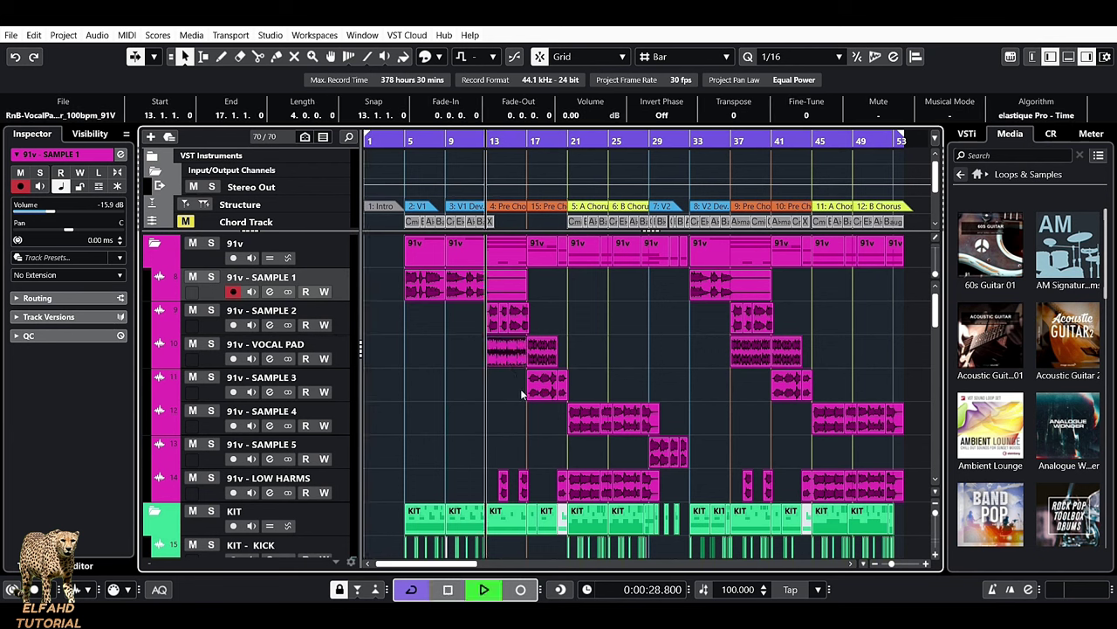
{"action": "key", "text": "space"}
{"action": "left_click", "coordinate": [744, 354]}
{"action": "key", "text": "space"}
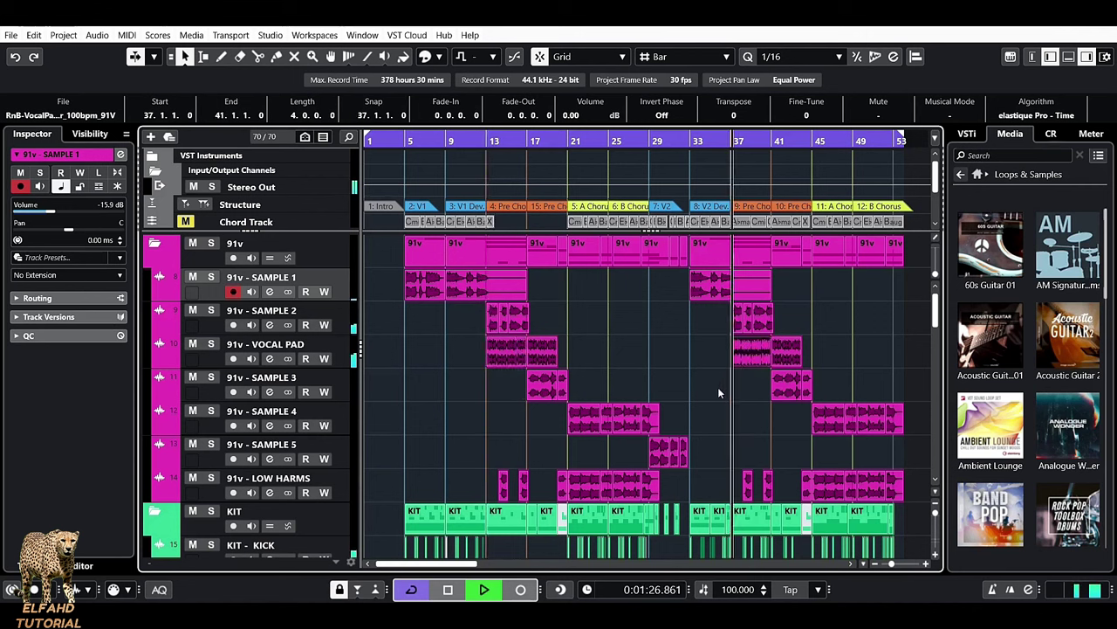
{"action": "left_click", "coordinate": [714, 251]}
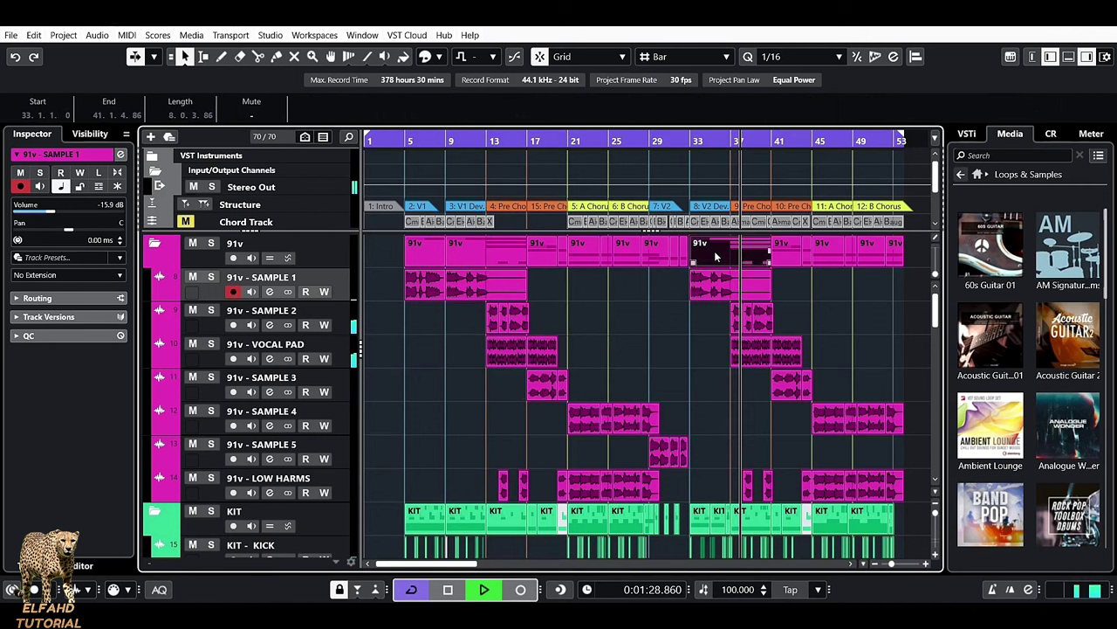
{"action": "key", "text": "space"}
{"action": "key", "text": "space"}
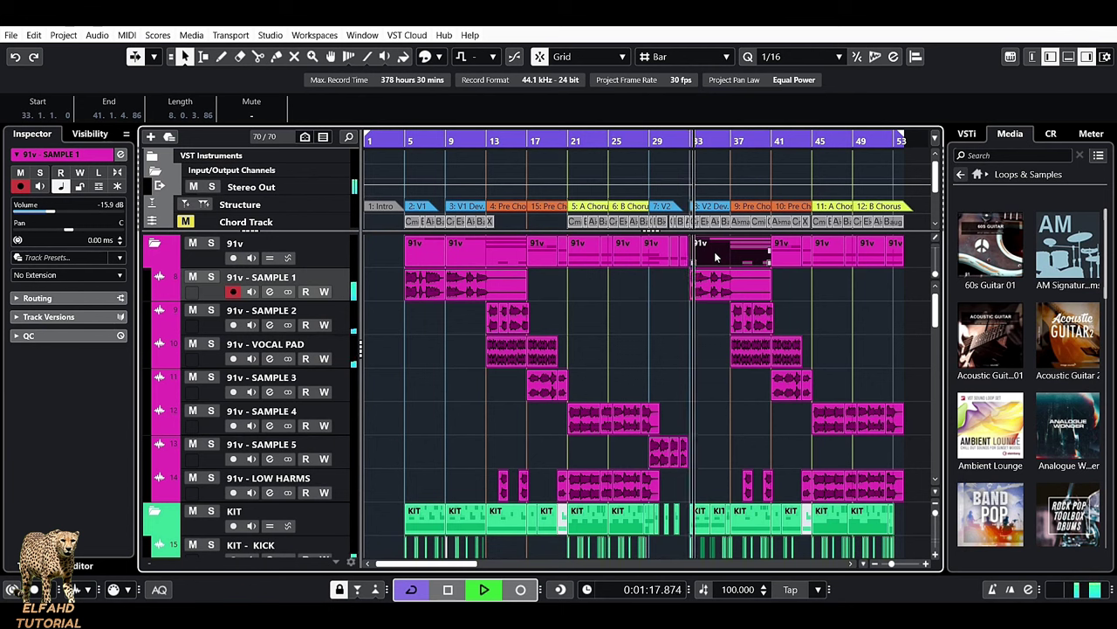
{"action": "key", "text": "space"}
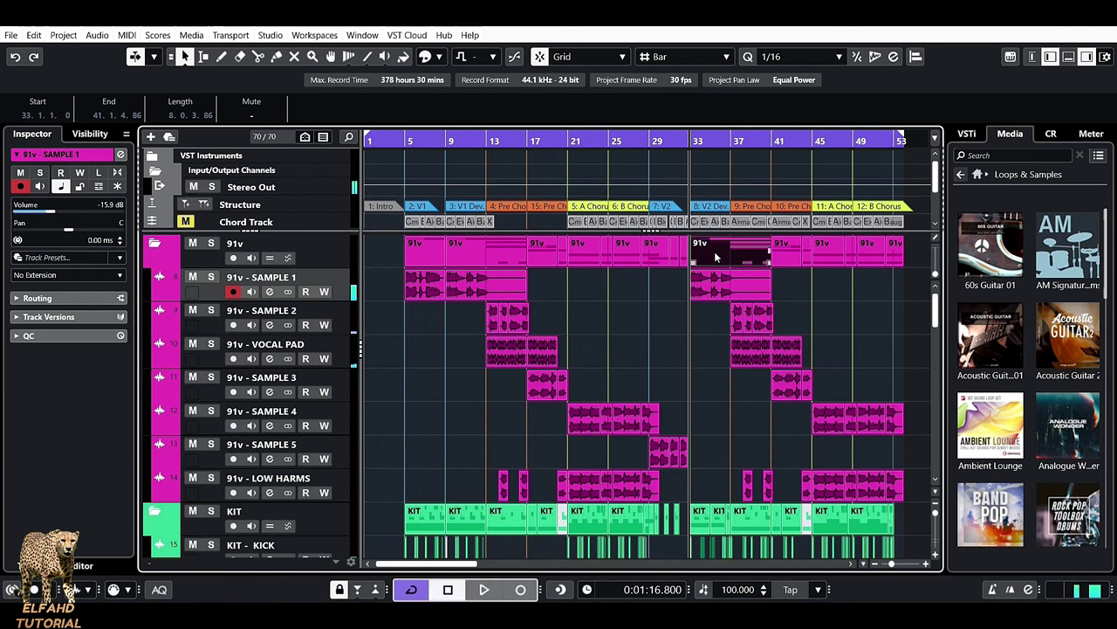
Load the English Horn program from the Iconica Sketch library in HALion 7 and close the instrument window
{"action": "left_click", "coordinate": [637, 327]}
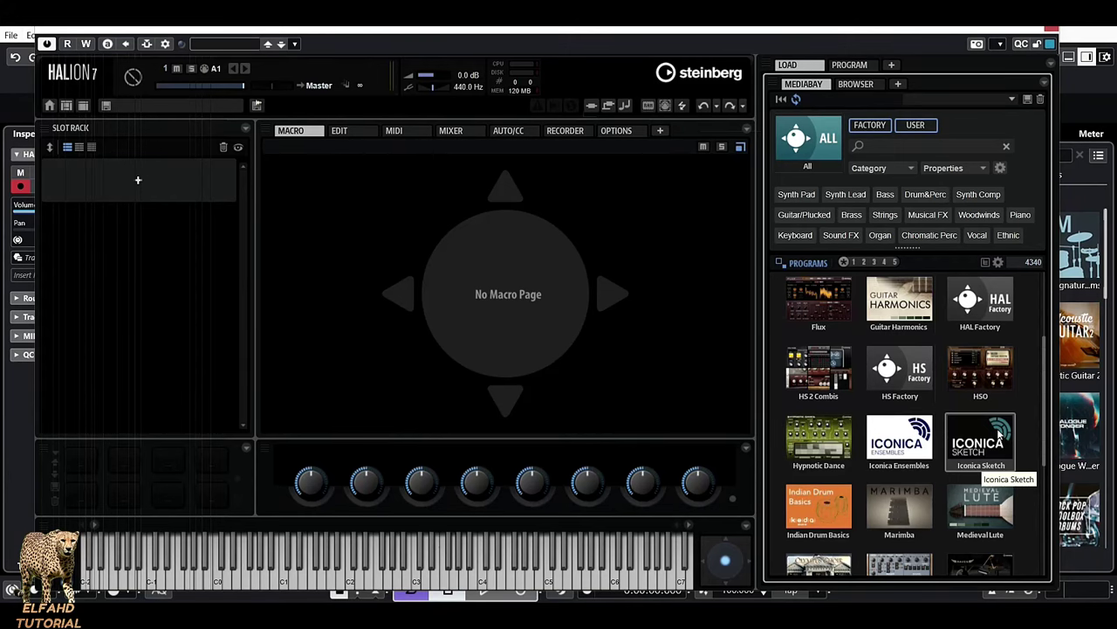
{"action": "double_click", "coordinate": [1000, 425]}
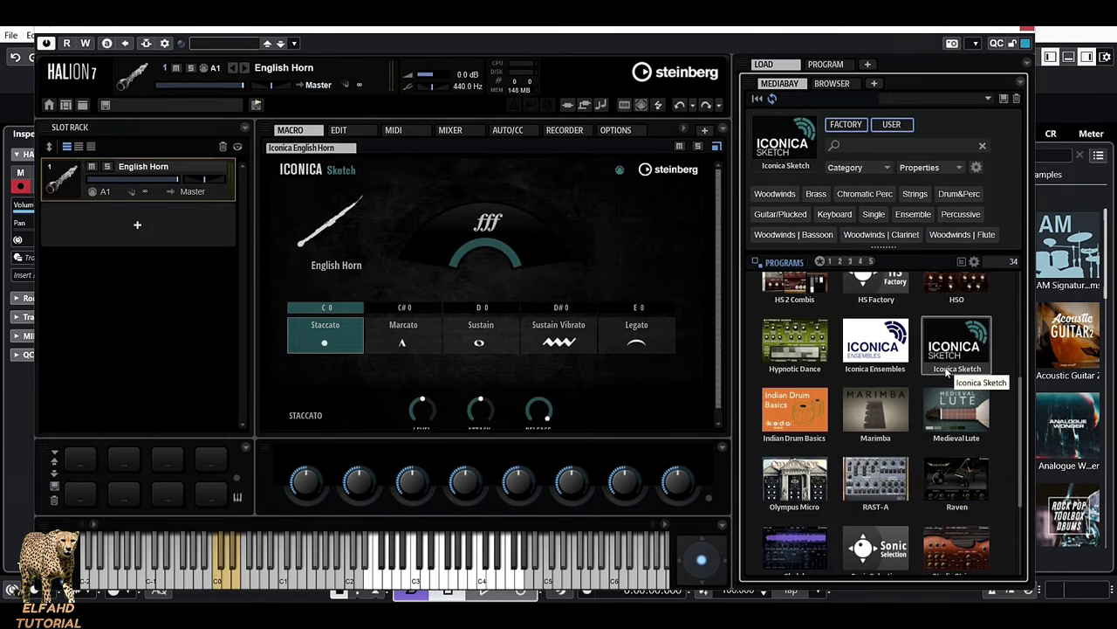
{"action": "left_click", "coordinate": [1028, 30]}
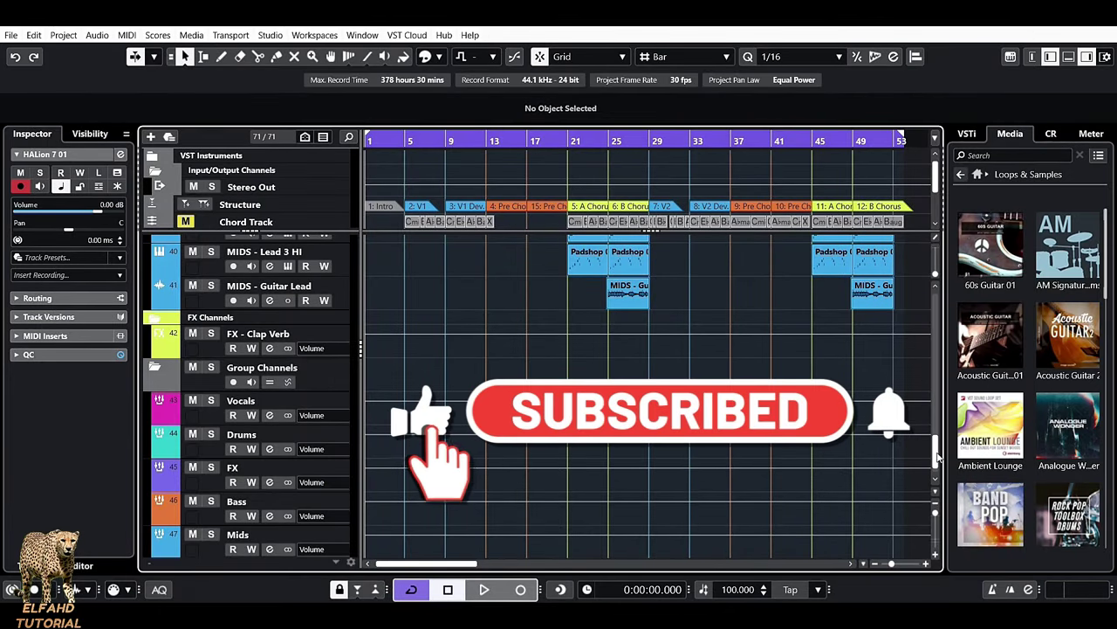
Open the BandPop set in the Loops & Samples media and look through the project's track list
{"action": "scroll", "coordinate": [943, 462], "scroll_direction": "down", "scroll_amount": 1}
{"action": "scroll", "coordinate": [942, 477], "scroll_direction": "up", "scroll_amount": 10}
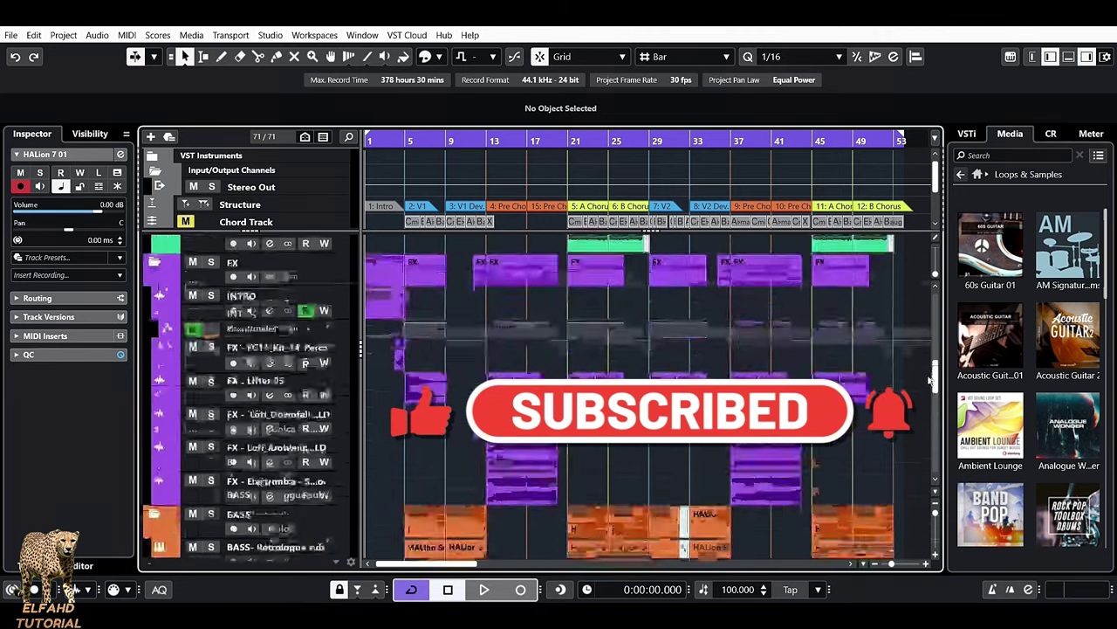
{"action": "scroll", "coordinate": [943, 477], "scroll_direction": "down", "scroll_amount": 10}
{"action": "left_click", "coordinate": [964, 515]}
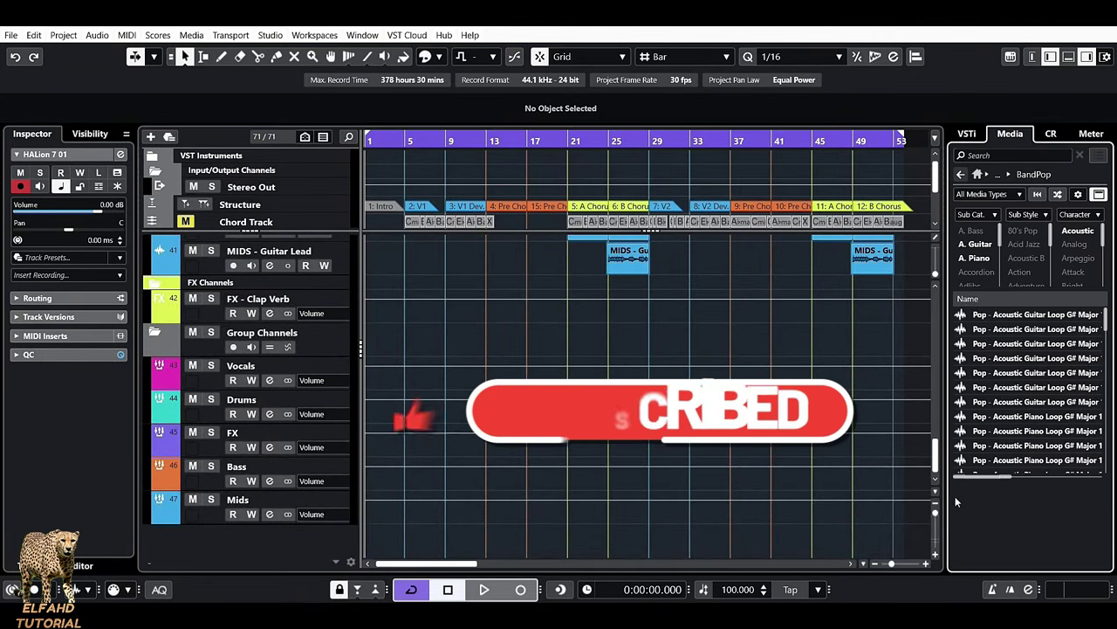
{"action": "scroll", "coordinate": [912, 280], "scroll_direction": "up", "scroll_amount": 15}
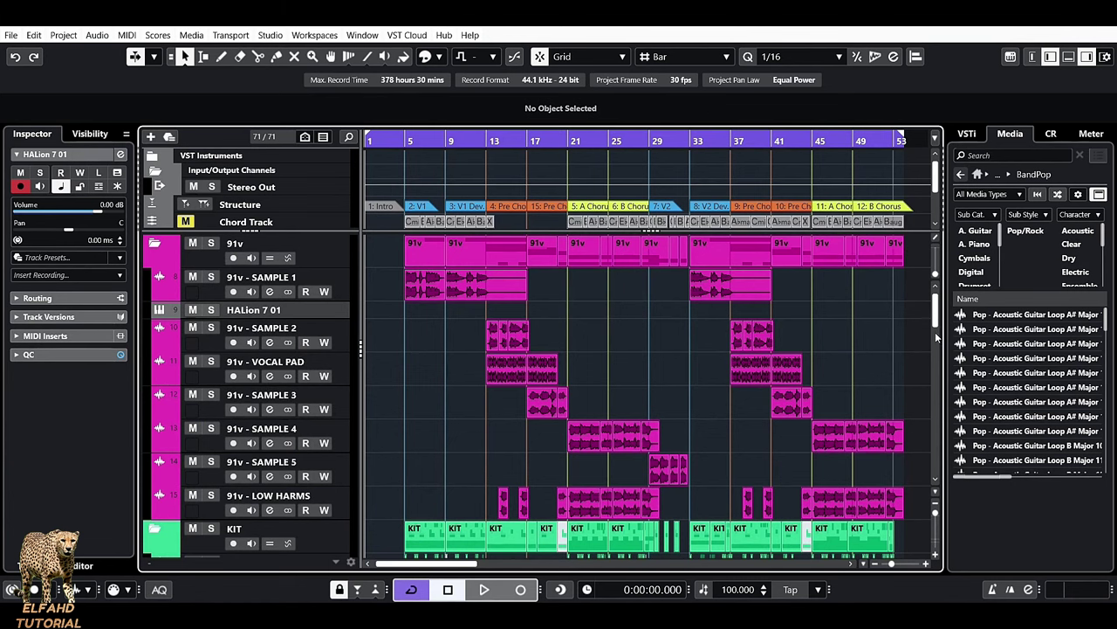
{"action": "scroll", "coordinate": [938, 343], "scroll_direction": "down", "scroll_amount": 1}
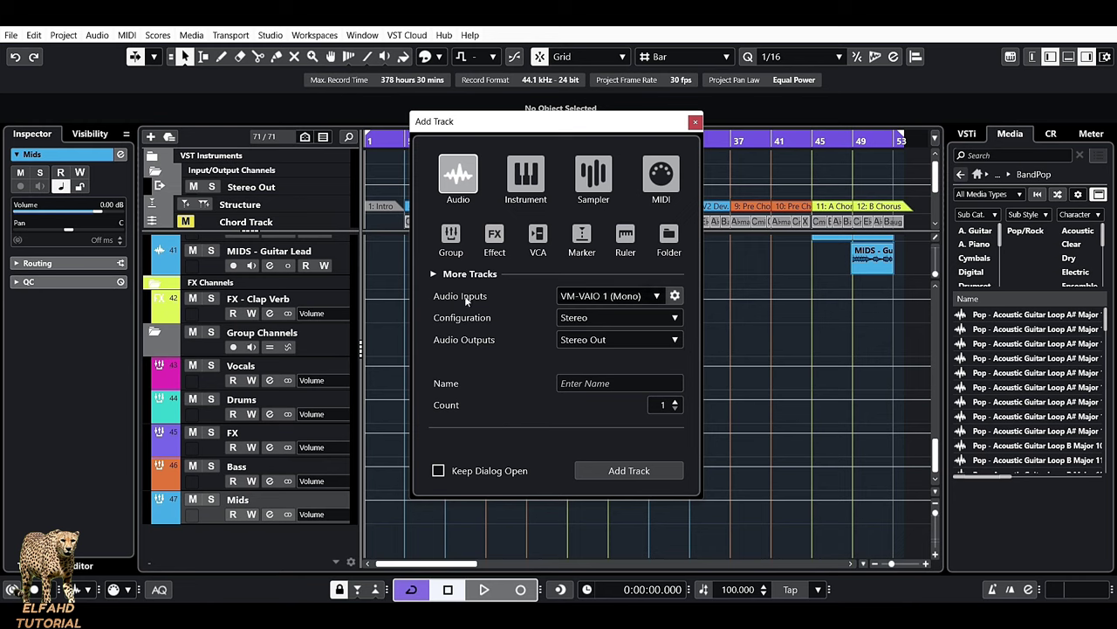
Examine the hardware inputs and connectable buses available as audio inputs for a new audio track
{"action": "left_click", "coordinate": [659, 295]}
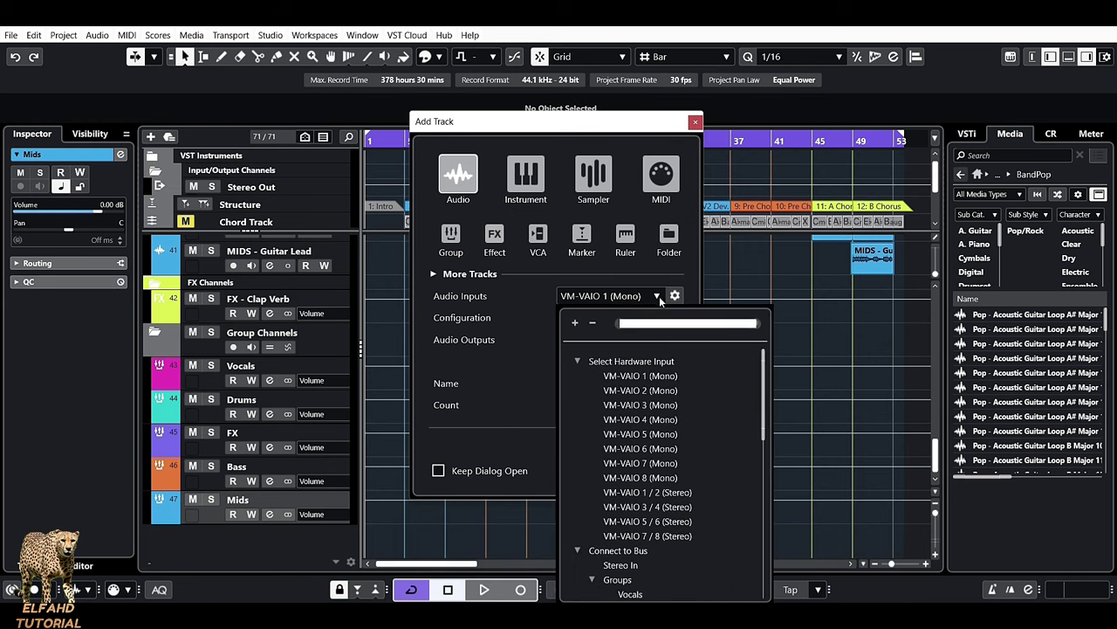
{"action": "left_click", "coordinate": [579, 360]}
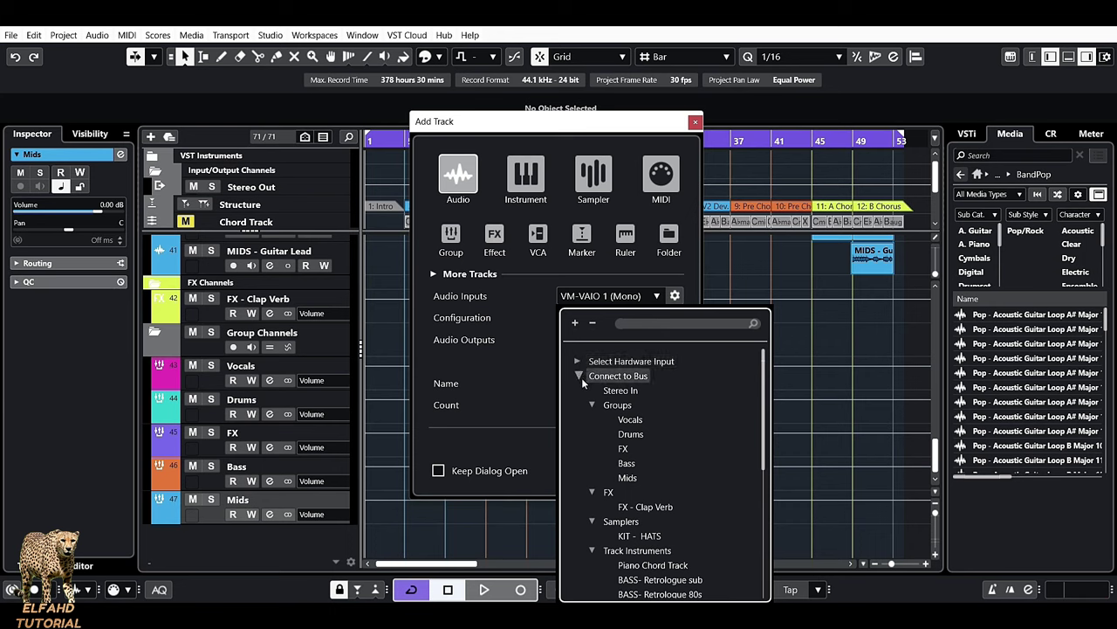
{"action": "left_click", "coordinate": [577, 375]}
{"action": "left_click", "coordinate": [577, 362]}
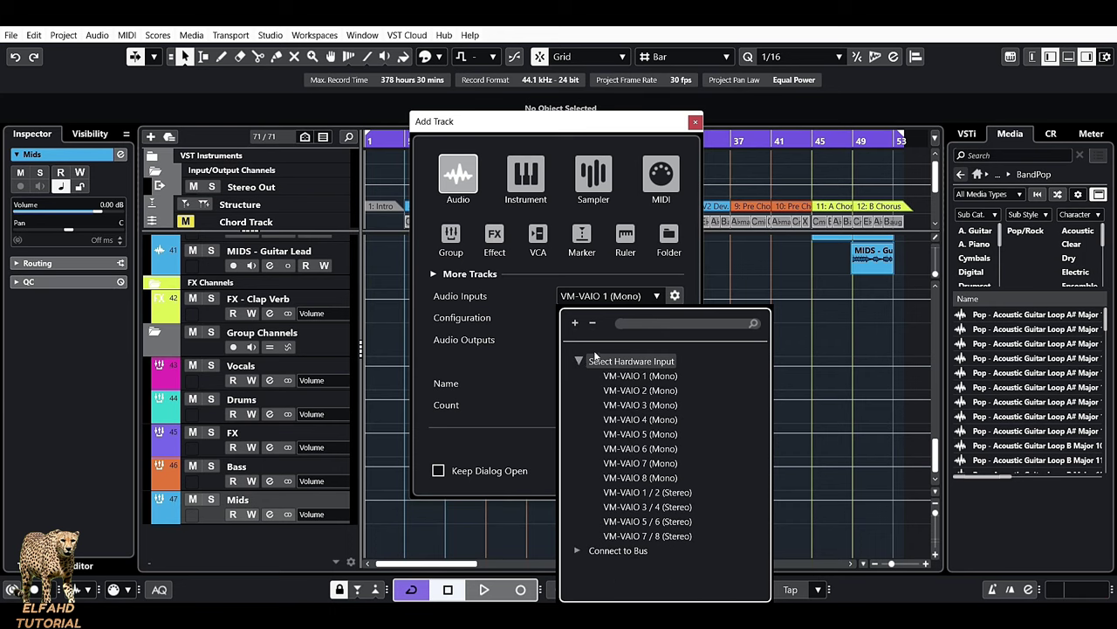
{"action": "left_click", "coordinate": [577, 550]}
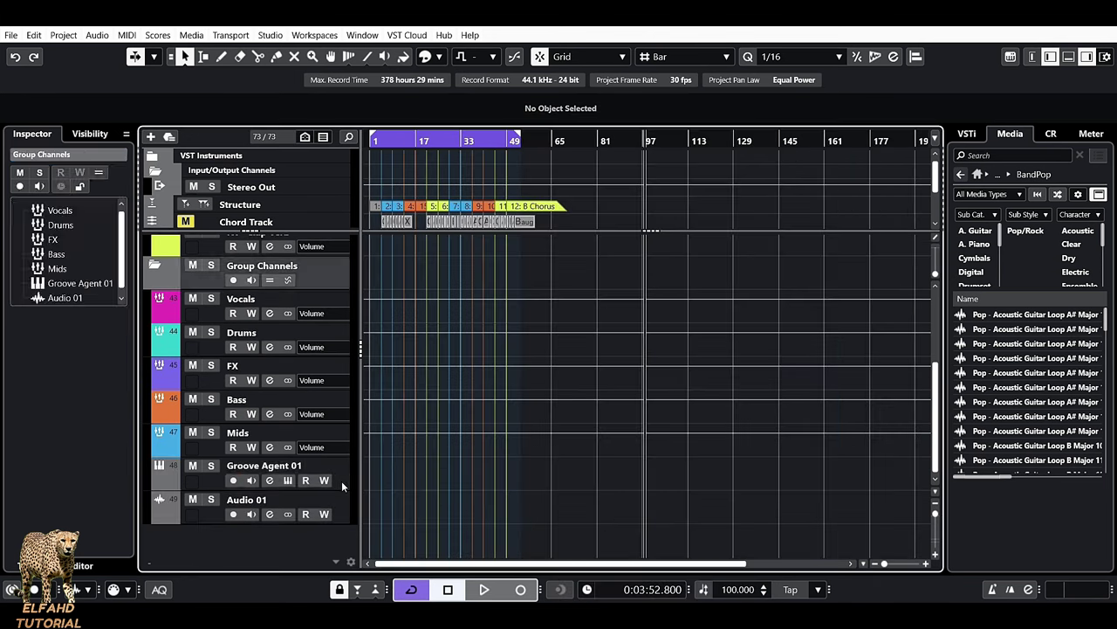
Select the Groove Agent 01 track, open its instrument and play the Groove 3 pattern of the Afro Cuban Bounce kit
{"action": "left_click", "coordinate": [340, 480]}
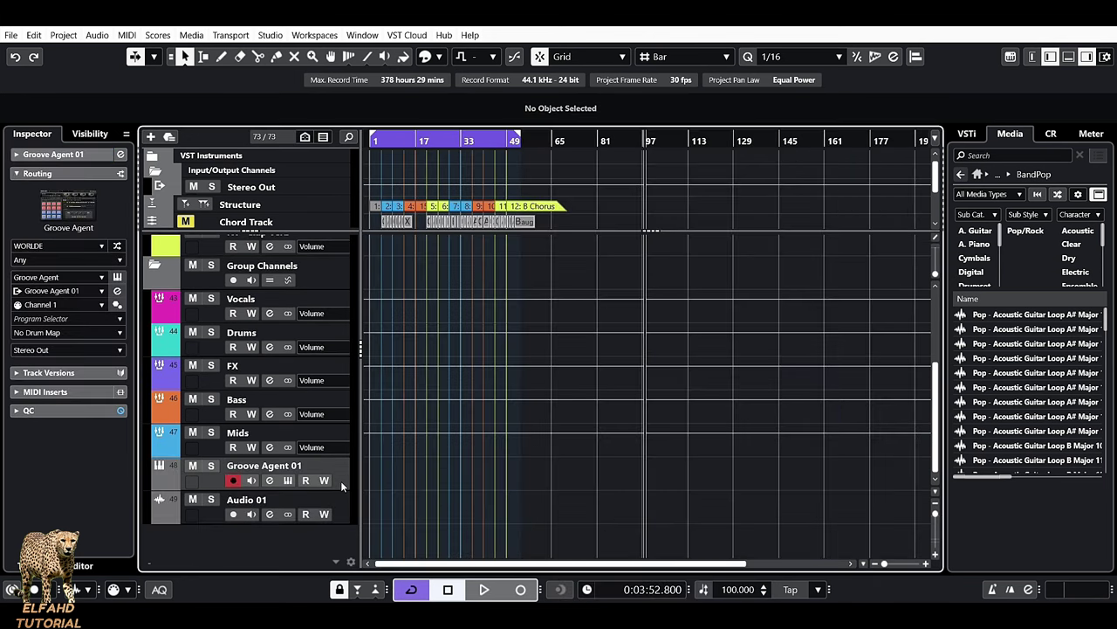
{"action": "left_click", "coordinate": [272, 483]}
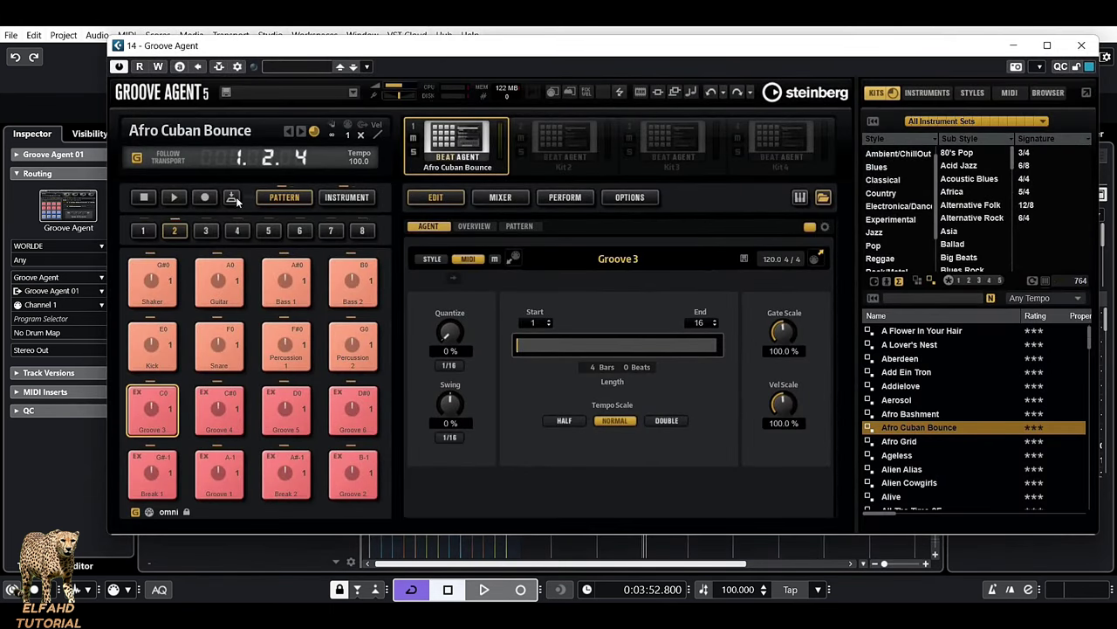
{"action": "left_click", "coordinate": [174, 197]}
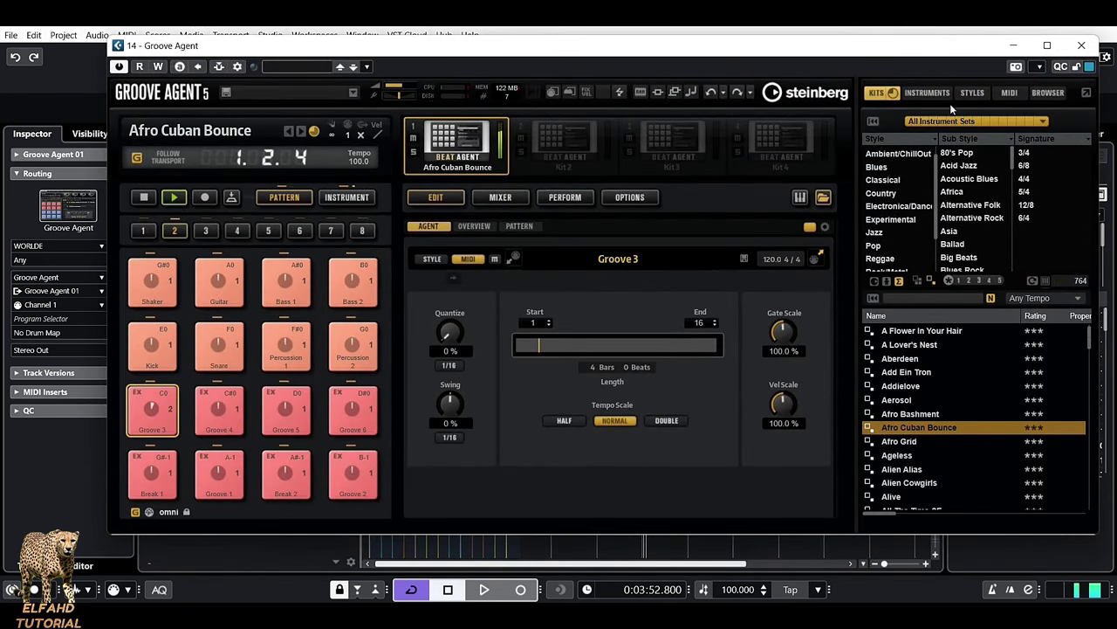
Stop the Groove 3 pattern playing in the Groove Agent 01 instrument and return to the project's track list
{"action": "left_click", "coordinate": [1081, 46]}
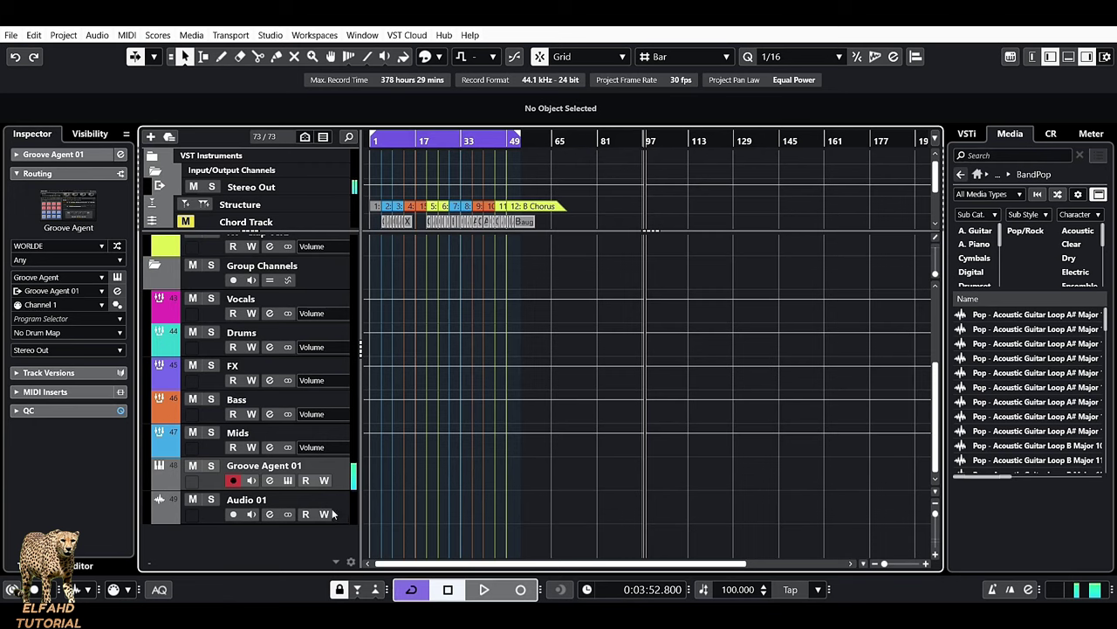
{"action": "left_click", "coordinate": [289, 481]}
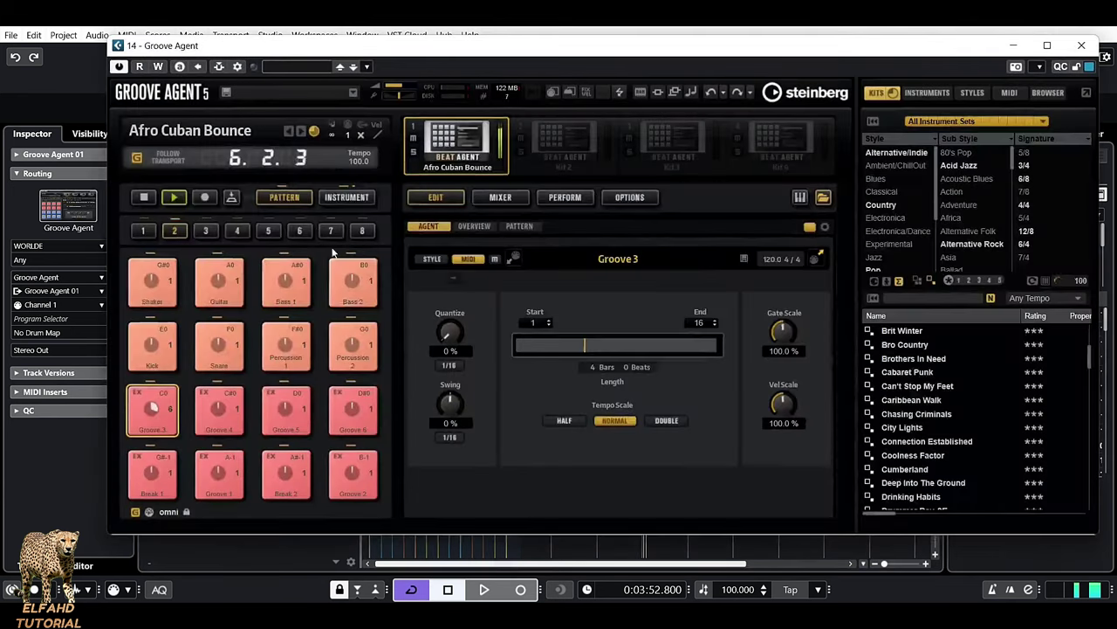
{"action": "left_click", "coordinate": [175, 201]}
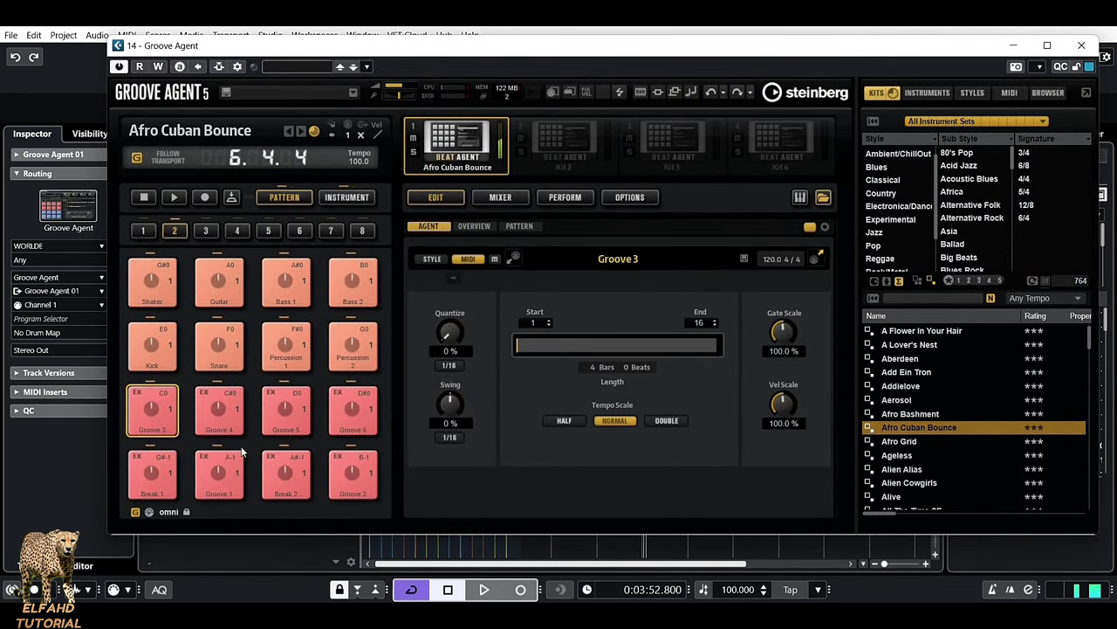
{"action": "left_click", "coordinate": [290, 543]}
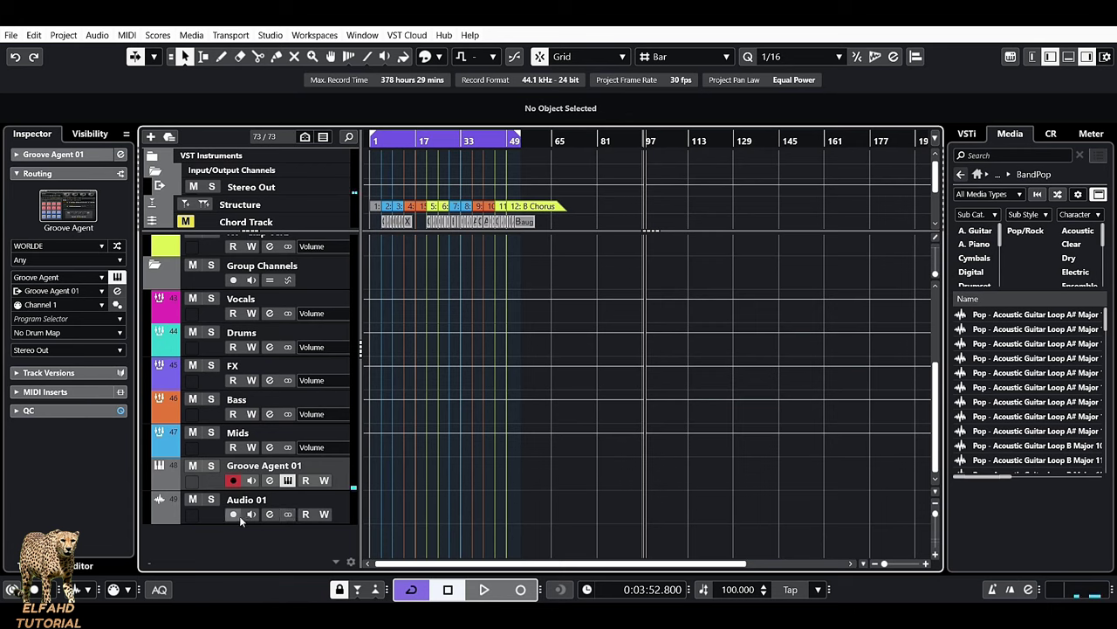
Select the Audio 01 track and examine the track and rack instruments available as its audio input
{"action": "left_click", "coordinate": [348, 515]}
{"action": "left_click", "coordinate": [116, 194]}
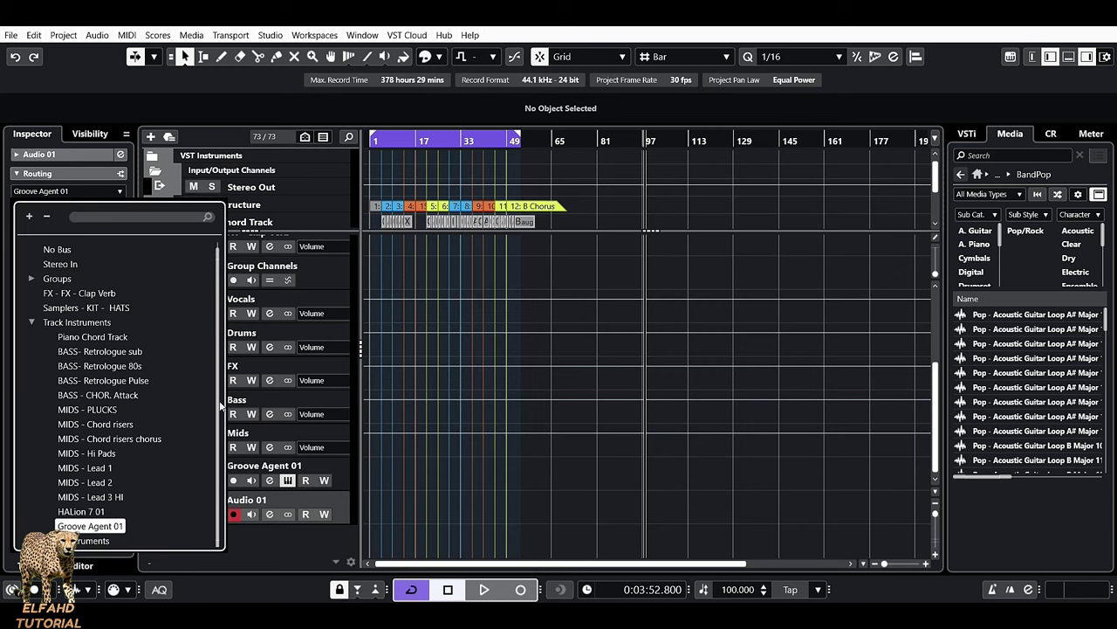
{"action": "left_click", "coordinate": [83, 540]}
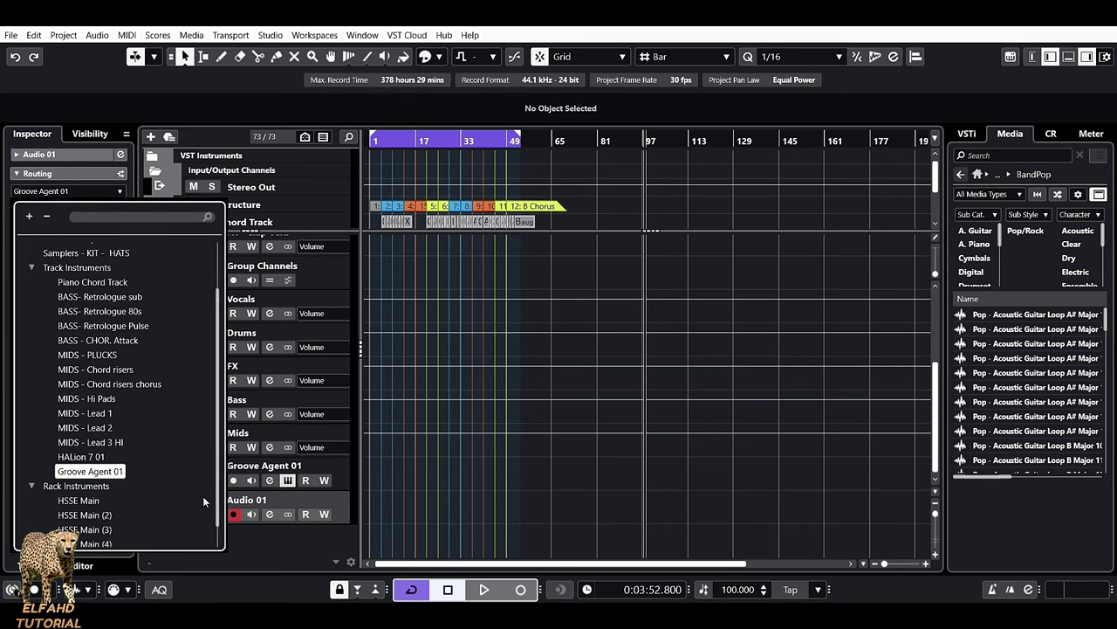
{"action": "scroll", "coordinate": [218, 462], "scroll_direction": "up", "scroll_amount": 2}
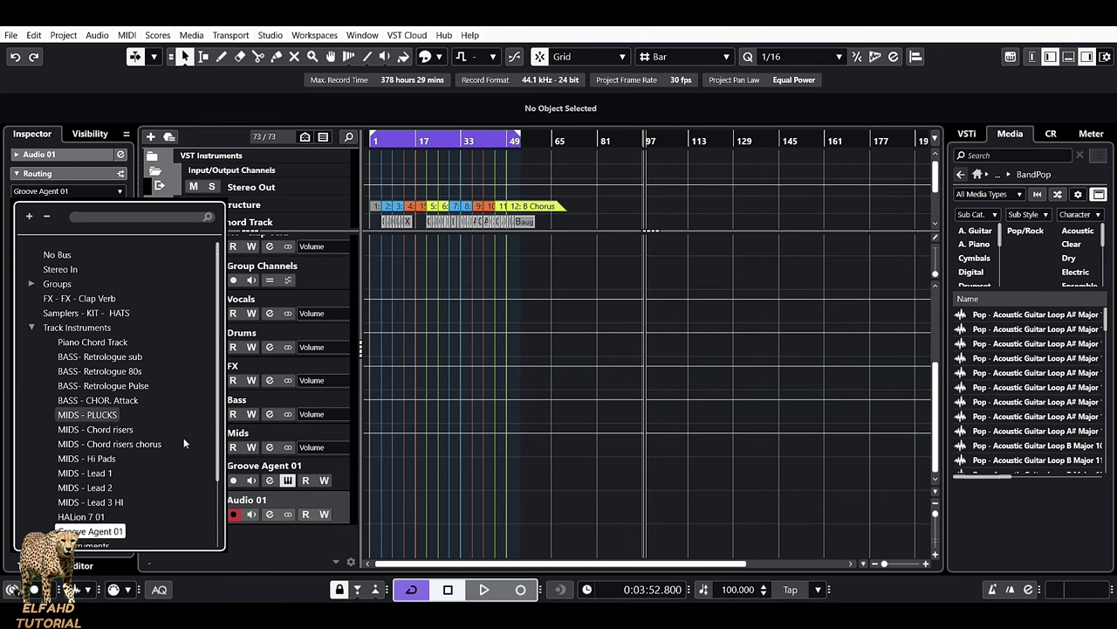
{"action": "left_click", "coordinate": [287, 557]}
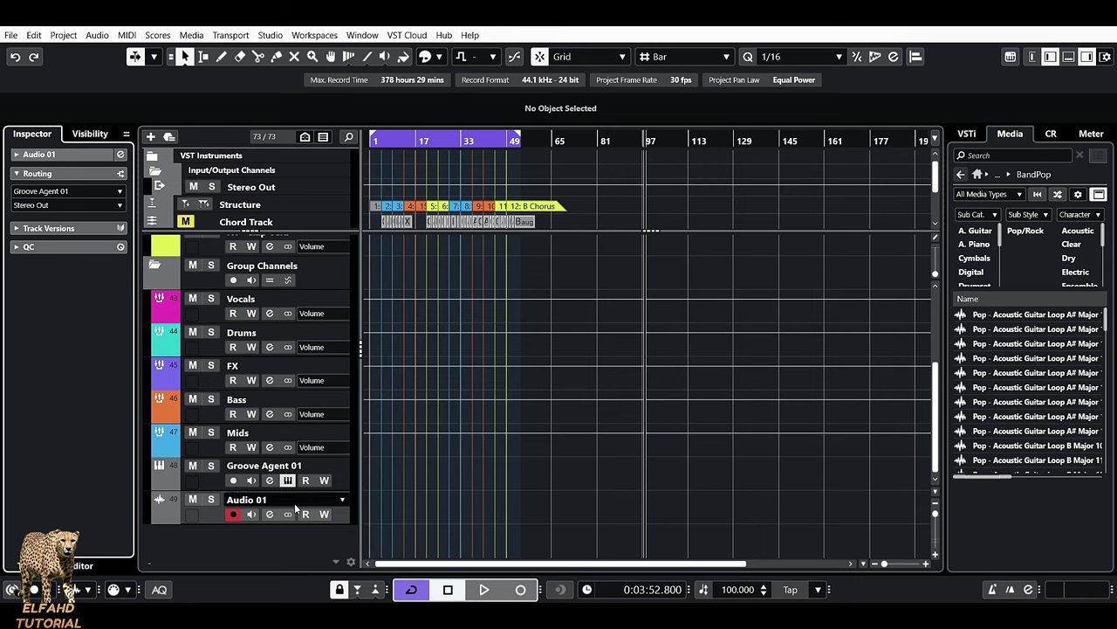
Start the Groove 3 pattern in Groove Agent and record about four bars of its output onto the Audio 01 track from bar 98
{"action": "left_click", "coordinate": [287, 480]}
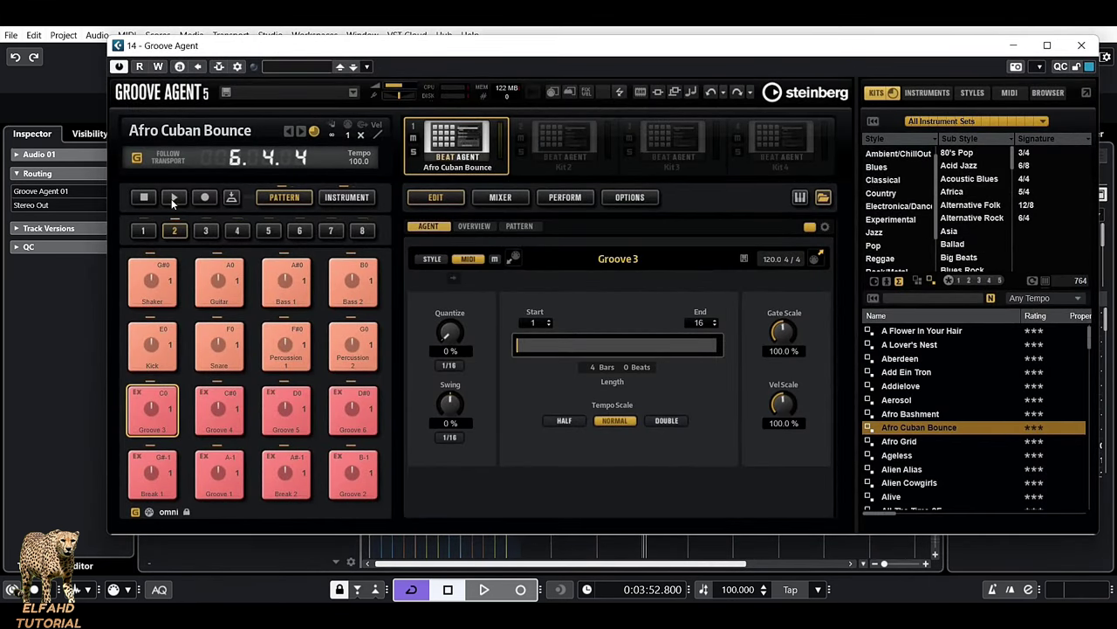
{"action": "left_click", "coordinate": [173, 199]}
{"action": "left_click", "coordinate": [1090, 44]}
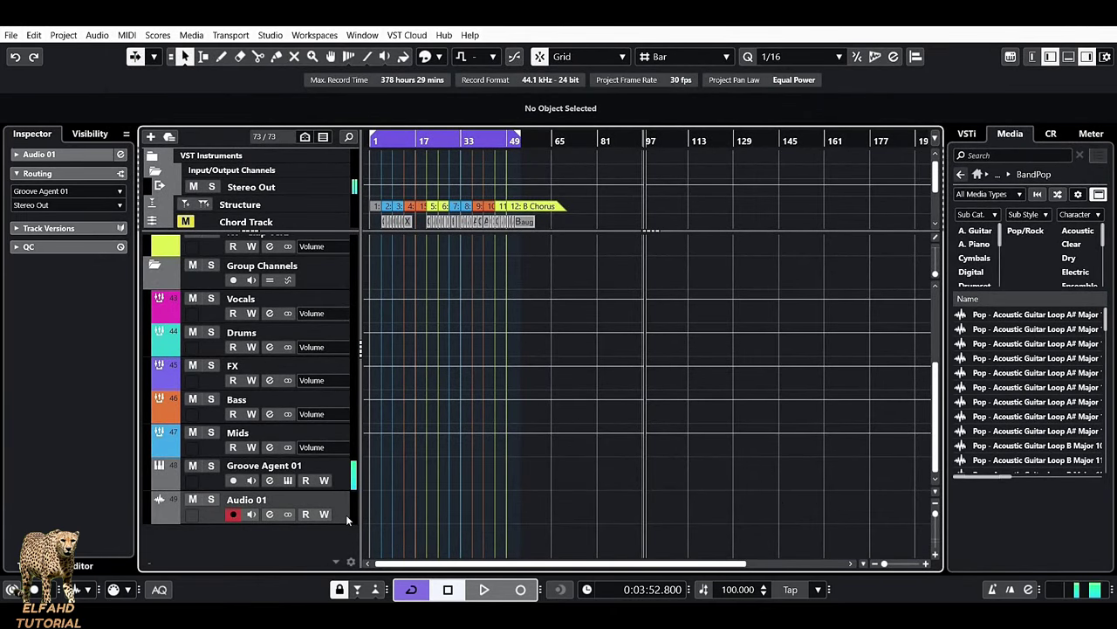
{"action": "key", "text": "KP_Multiply"}
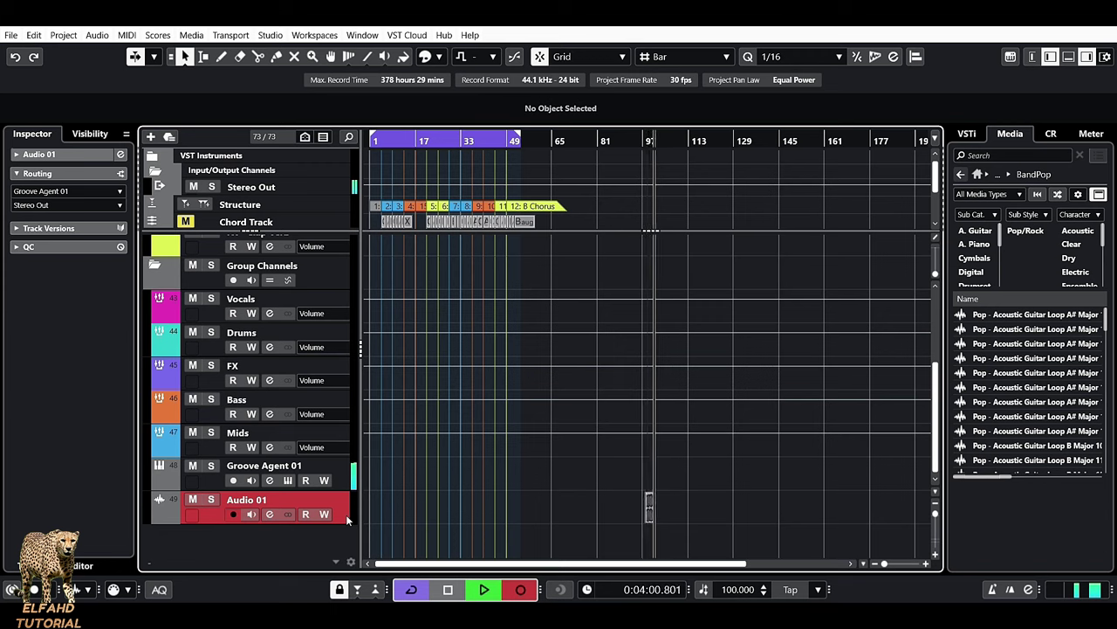
{"action": "key", "text": "space"}
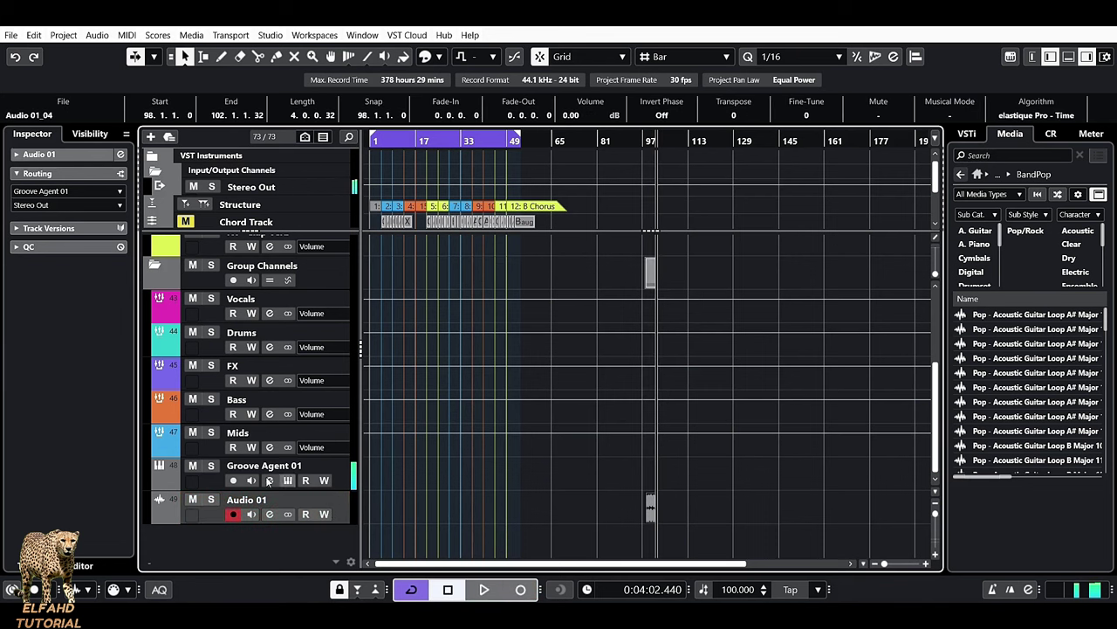
Stop the pattern in the Groove Agent 01 instrument and play back the recorded clip on the Audio 01 track
{"action": "left_click", "coordinate": [269, 480]}
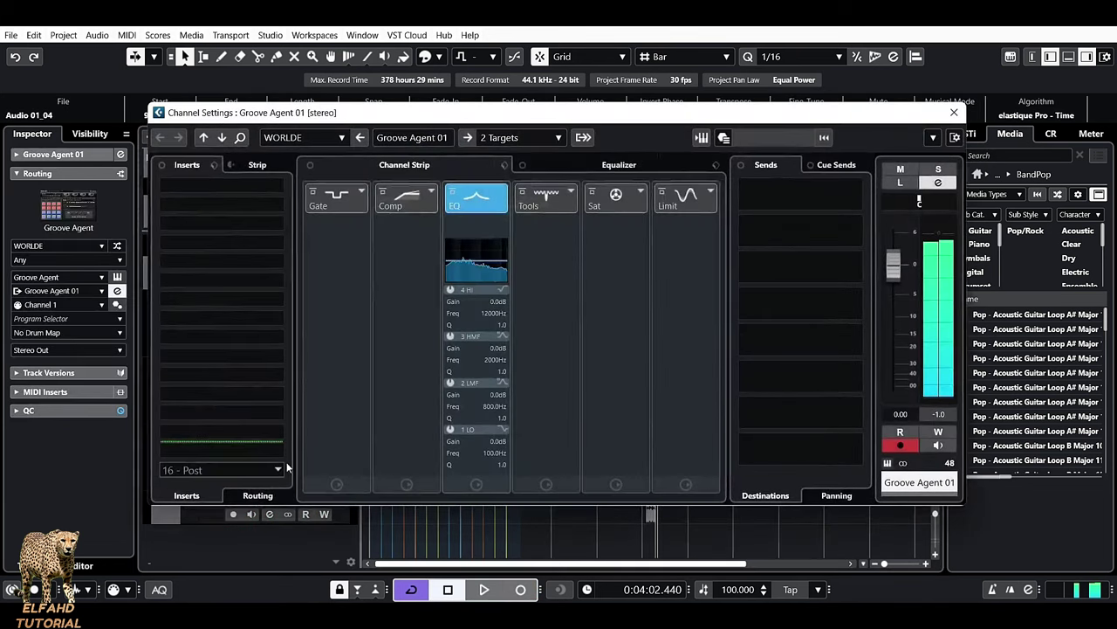
{"action": "key", "text": "Escape"}
{"action": "right_click", "coordinate": [279, 515]}
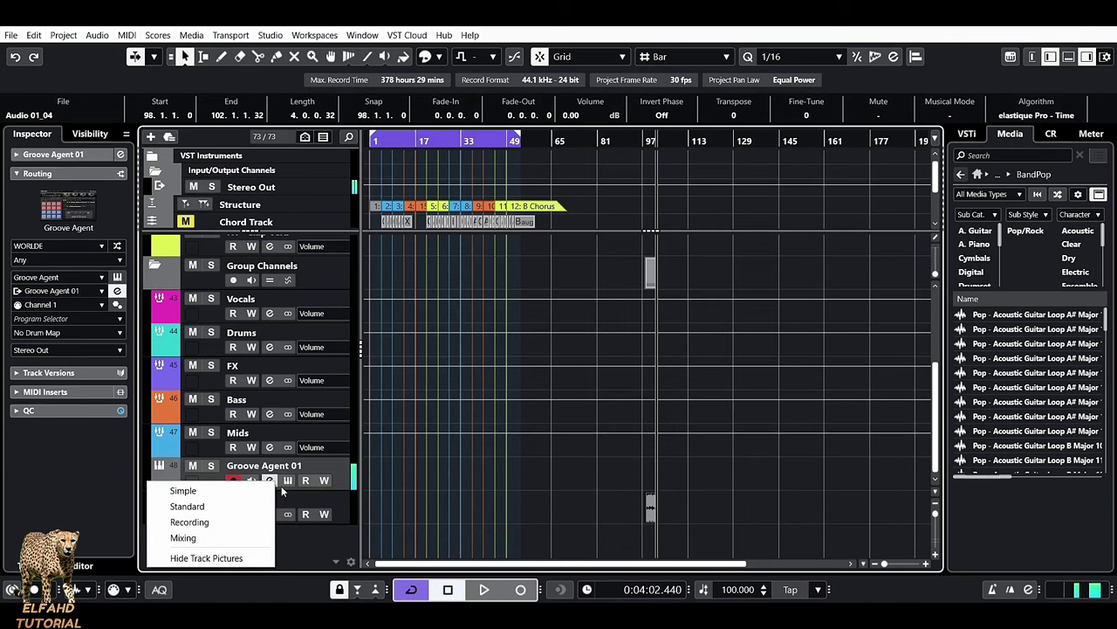
{"action": "left_click", "coordinate": [287, 486]}
{"action": "left_click", "coordinate": [287, 481]}
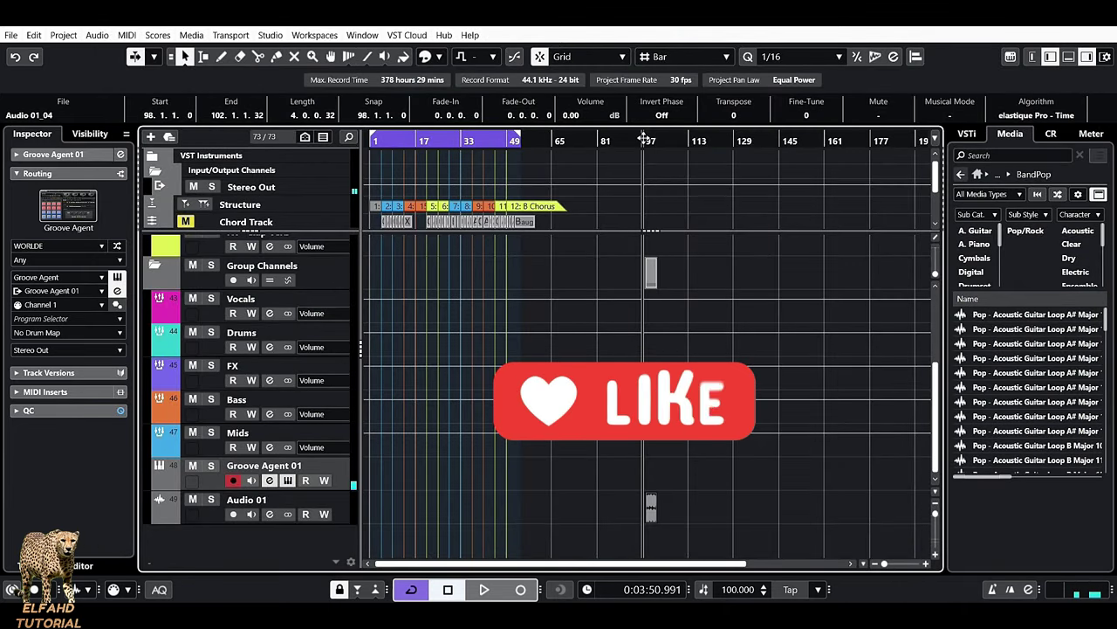
{"action": "key", "text": "space"}
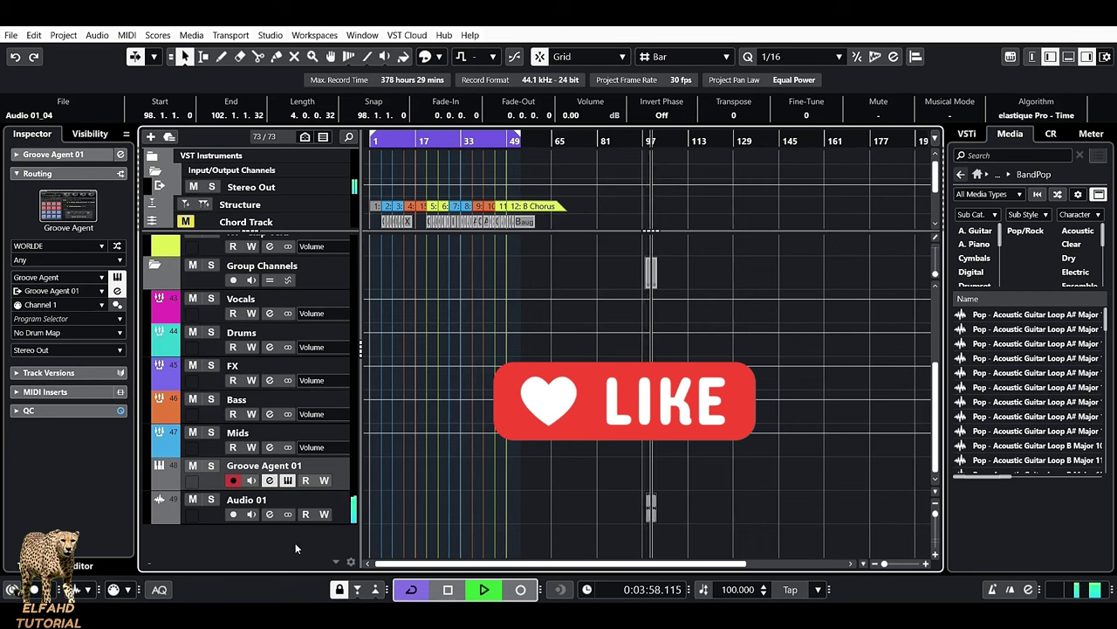
{"action": "key", "text": "space"}
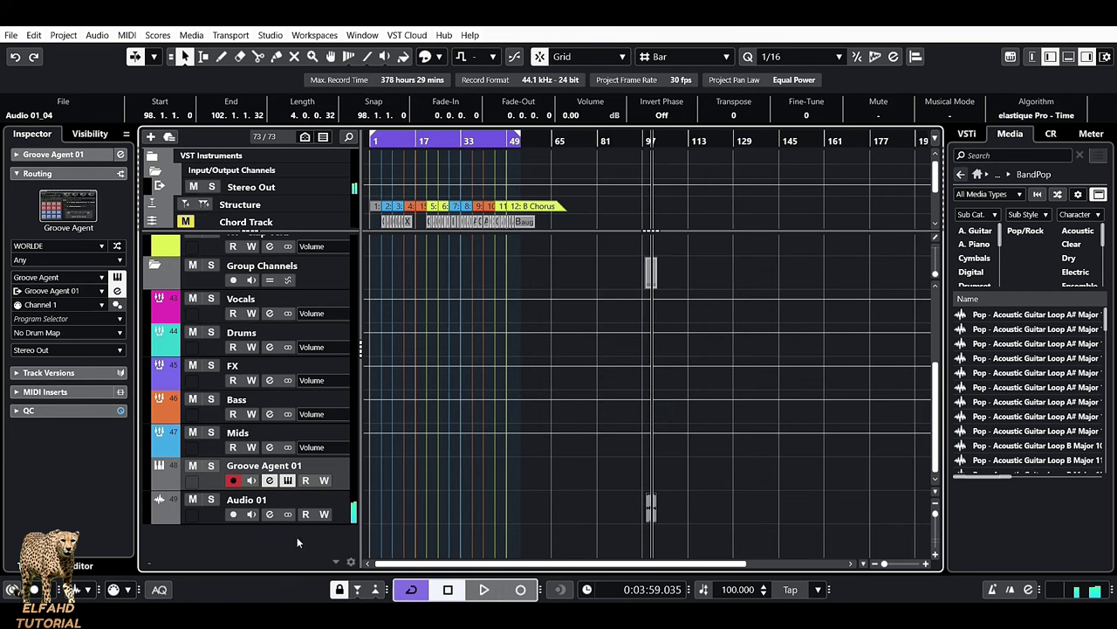